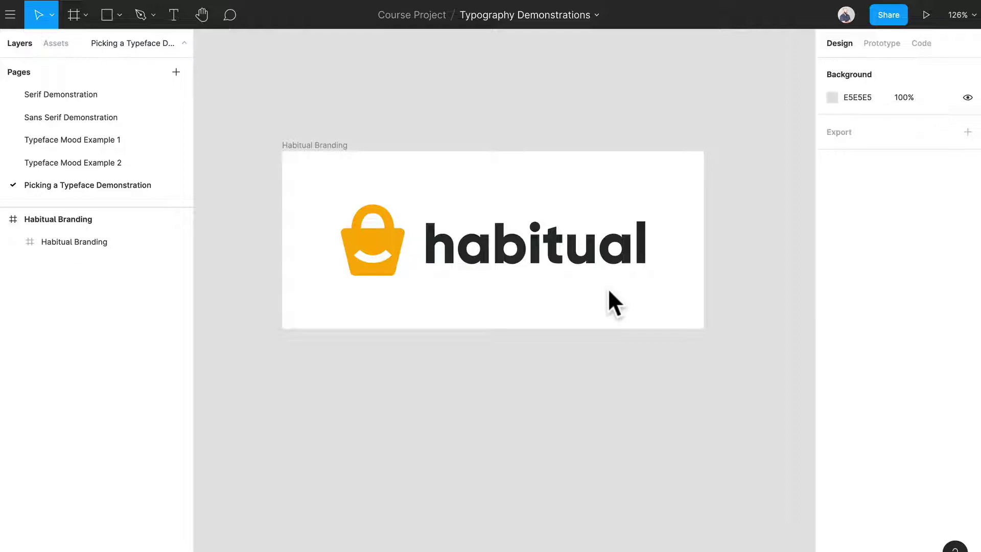
- Draw a tall frame beside the Habitual Branding frame and widen it to about 4614 × 6724
{"action": "scroll", "coordinate": [532, 304], "scroll_direction": "down", "scroll_amount": 5}
{"action": "scroll", "coordinate": [531, 305], "scroll_direction": "right", "scroll_amount": 5}
{"action": "scroll", "coordinate": [531, 305], "scroll_direction": "down", "scroll_amount": 5}
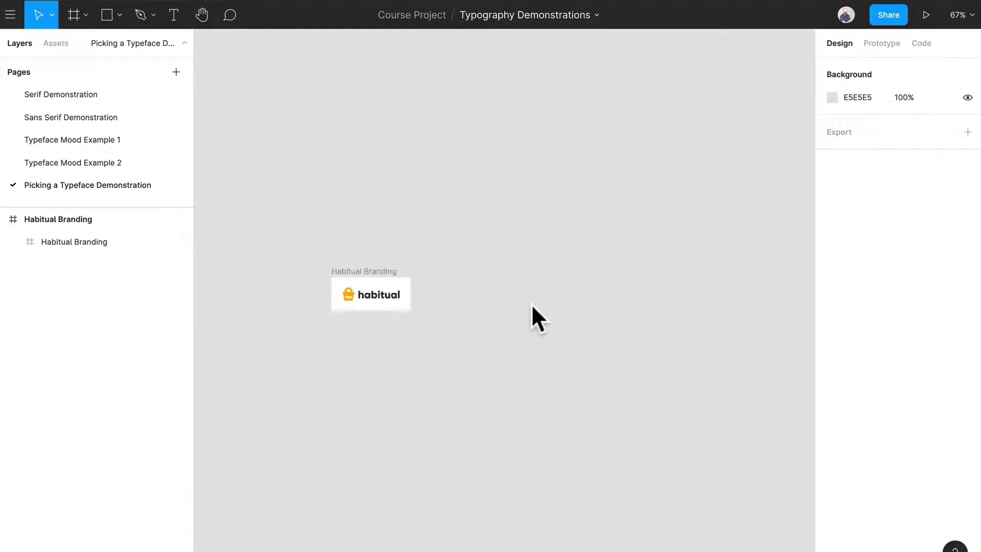
{"action": "scroll", "coordinate": [548, 299], "scroll_direction": "right", "scroll_amount": 3}
{"action": "scroll", "coordinate": [546, 295], "scroll_direction": "down", "scroll_amount": 3}
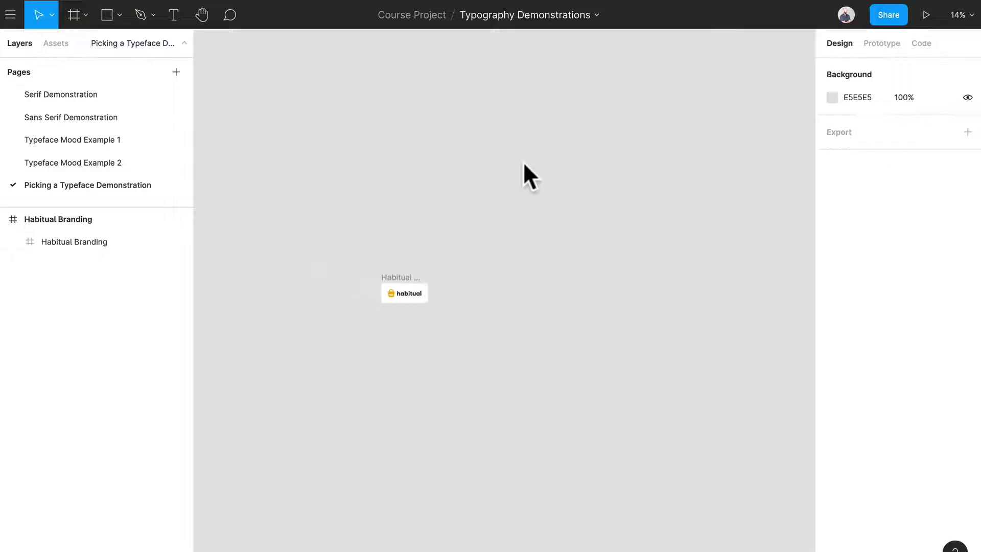
{"action": "key", "text": "f"}
{"action": "left_click_drag", "start_coordinate": [510, 134], "coordinate": [739, 521]}
{"action": "scroll", "coordinate": [695, 301], "scroll_direction": "up", "scroll_amount": 8}
{"action": "scroll", "coordinate": [676, 276], "scroll_direction": "down", "scroll_amount": 3}
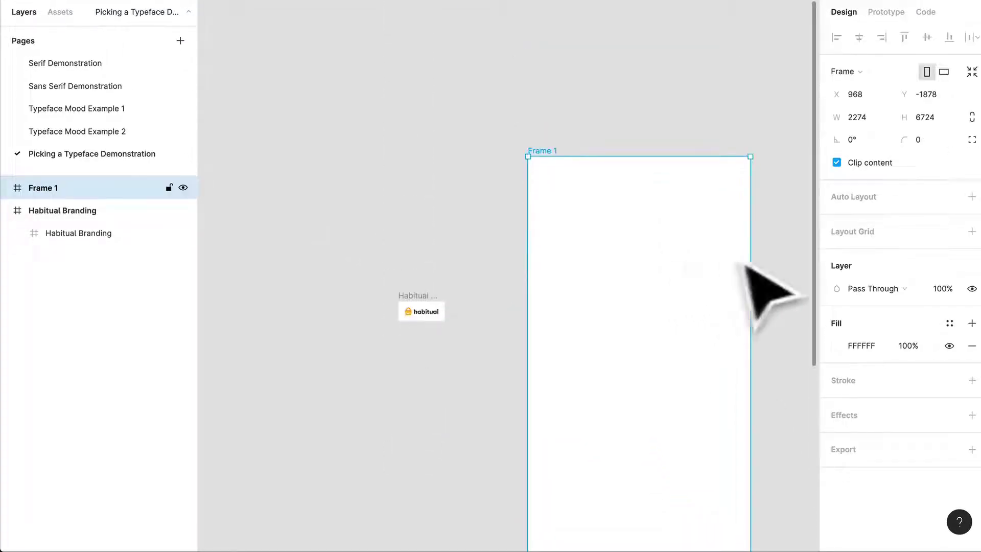
{"action": "left_click_drag", "start_coordinate": [749, 276], "coordinate": [681, 304]}
{"action": "scroll", "coordinate": [496, 256], "scroll_direction": "left", "scroll_amount": 5}
- Rename the new frame as Concepts
{"action": "key", "text": "super+r"}
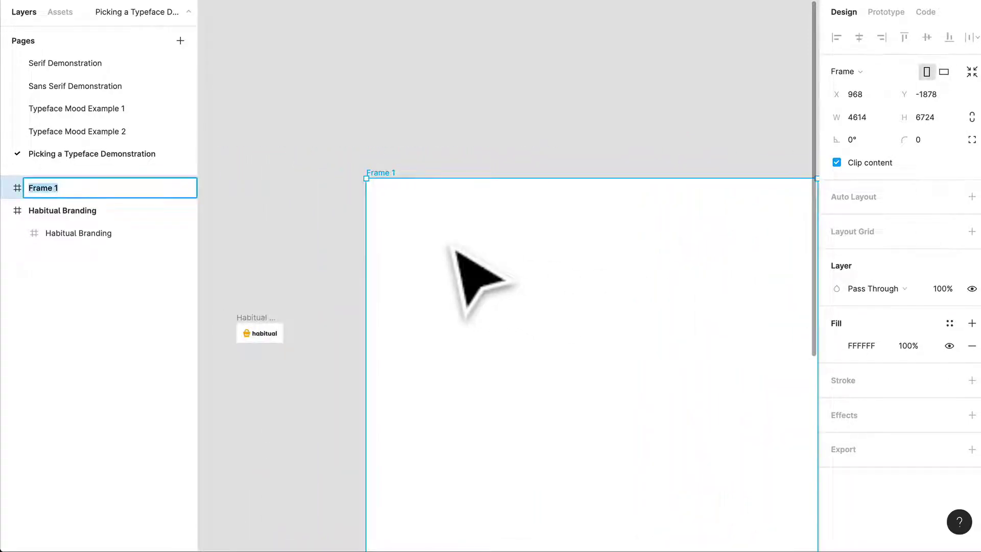
{"action": "type", "text": "C"}
{"action": "key", "text": "Tab"}
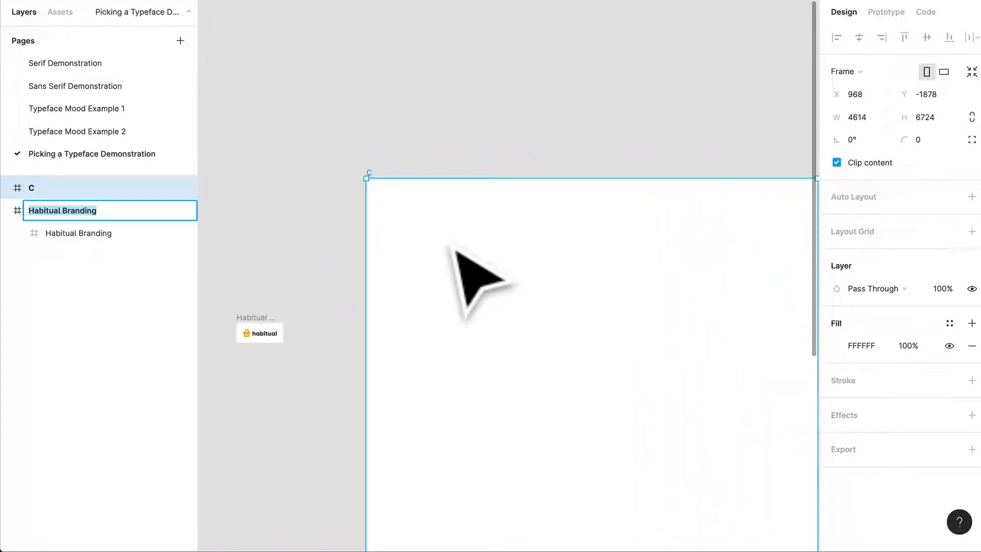
{"action": "double_click", "coordinate": [31, 188]}
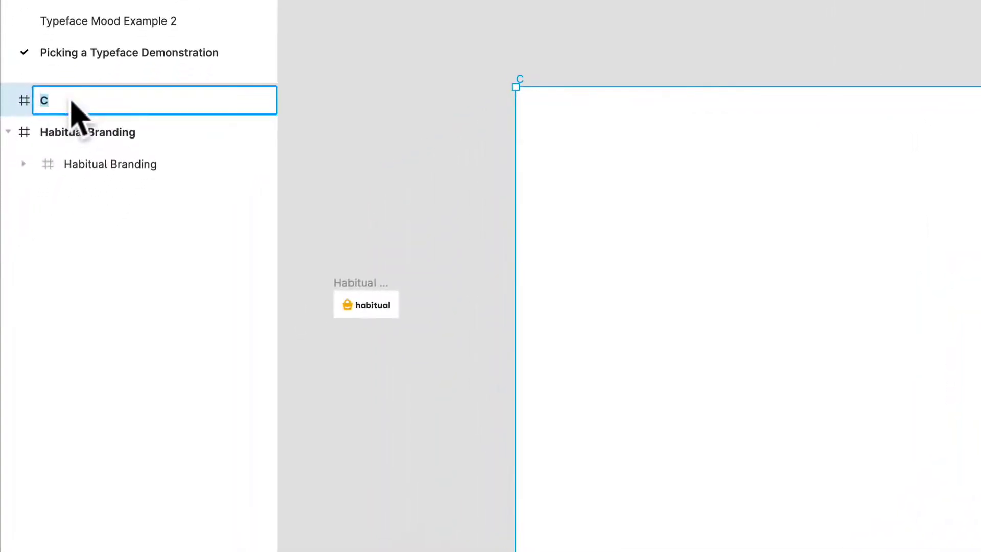
{"action": "type", "text": "Concepts"}
{"action": "left_click", "coordinate": [473, 136]}
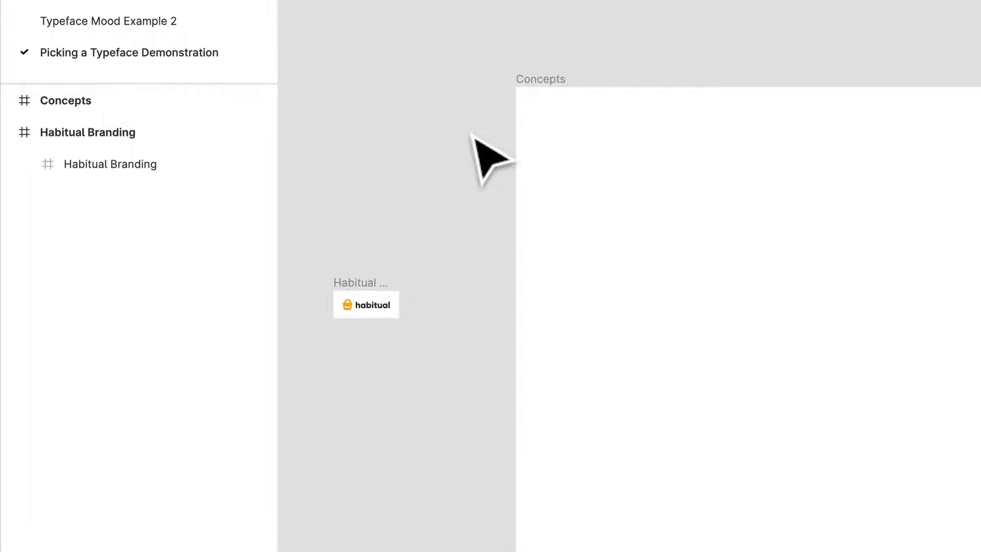
- Move the Habitual Branding frame level with the top of Concepts and place a copy of its inner logo group inside Concepts
{"action": "left_click_drag", "start_coordinate": [367, 288], "coordinate": [418, 92]}
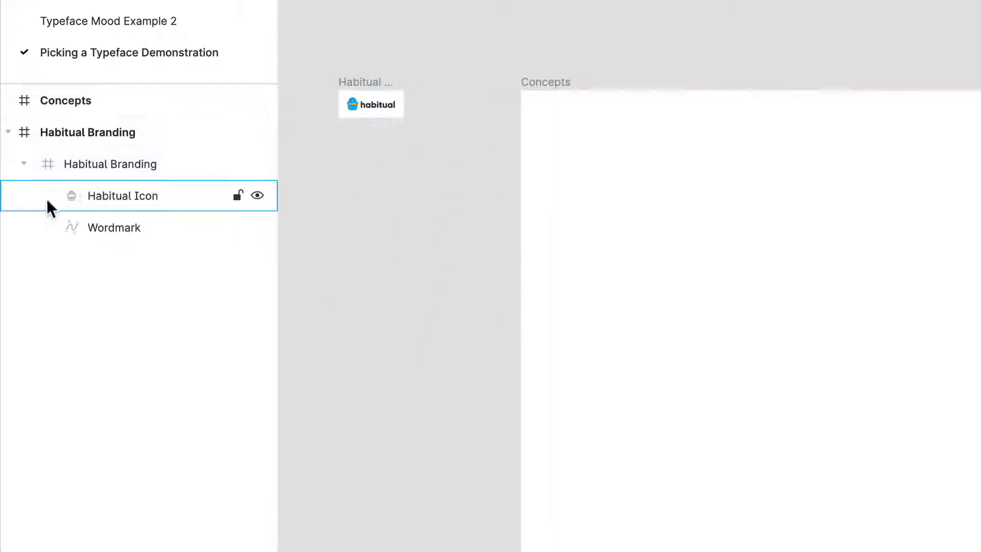
{"action": "left_click", "coordinate": [105, 172]}
{"action": "scroll", "coordinate": [663, 189], "scroll_direction": "right", "scroll_amount": 2}
{"action": "left_click", "coordinate": [663, 190]}
{"action": "key", "text": "super+v"}
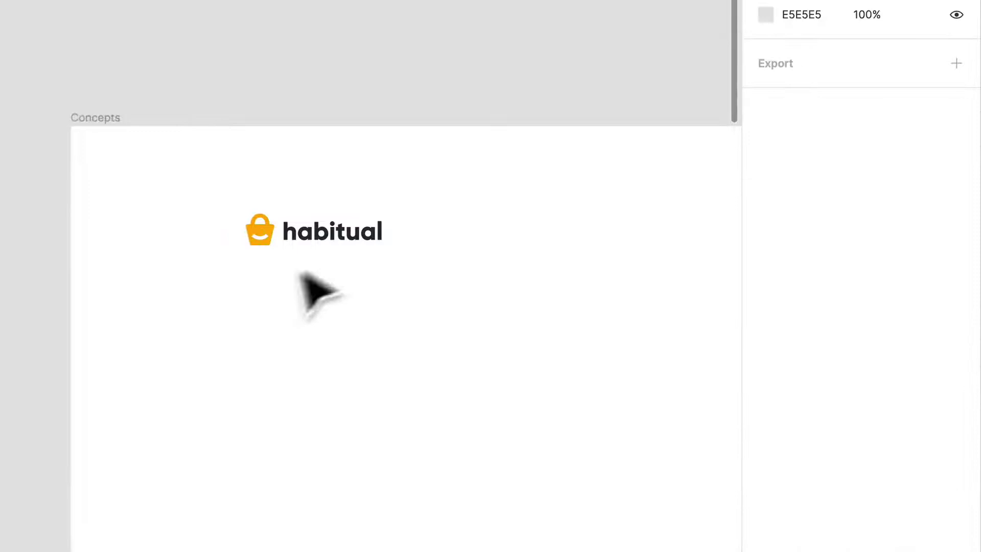
{"action": "left_click_drag", "start_coordinate": [339, 246], "coordinate": [287, 236]}
- Add a text box about 499 × 229 below the copied logo reading "Find the stuff that you love."
{"action": "left_click", "coordinate": [316, 325]}
{"action": "scroll", "coordinate": [332, 518], "scroll_direction": "down", "scroll_amount": 1}
{"action": "scroll", "coordinate": [332, 519], "scroll_direction": "up", "scroll_amount": 5}
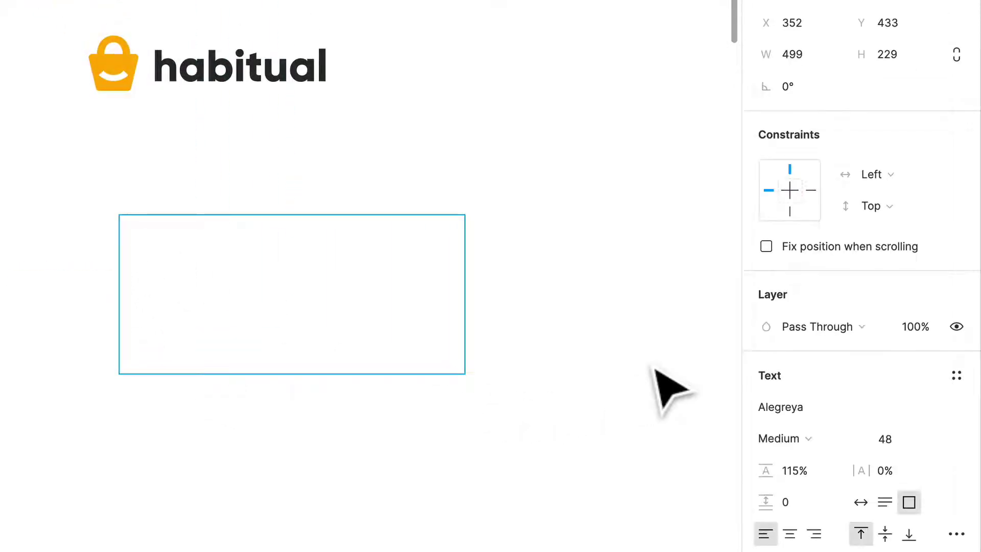
{"action": "type", "text": "Find the st"}
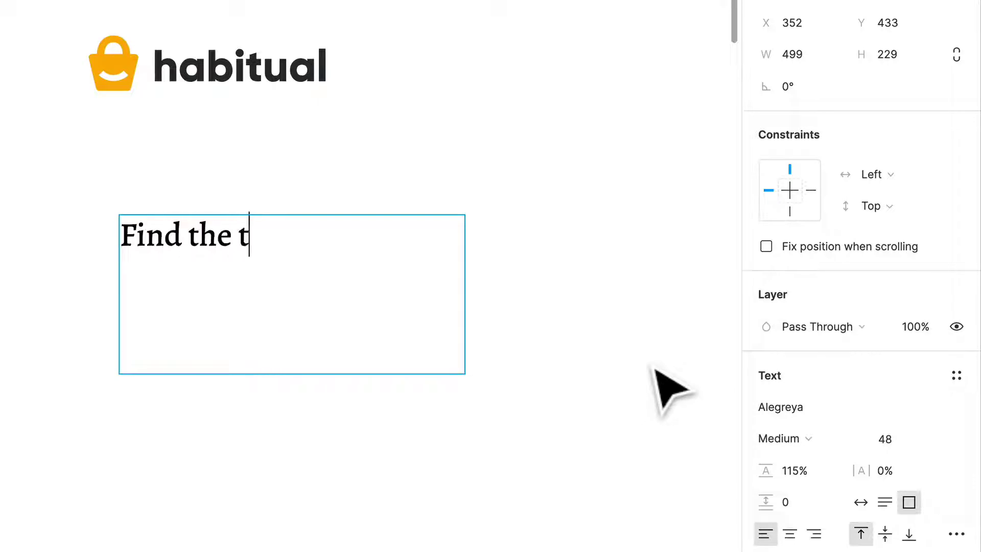
{"action": "type", "text": "uff that you li"}
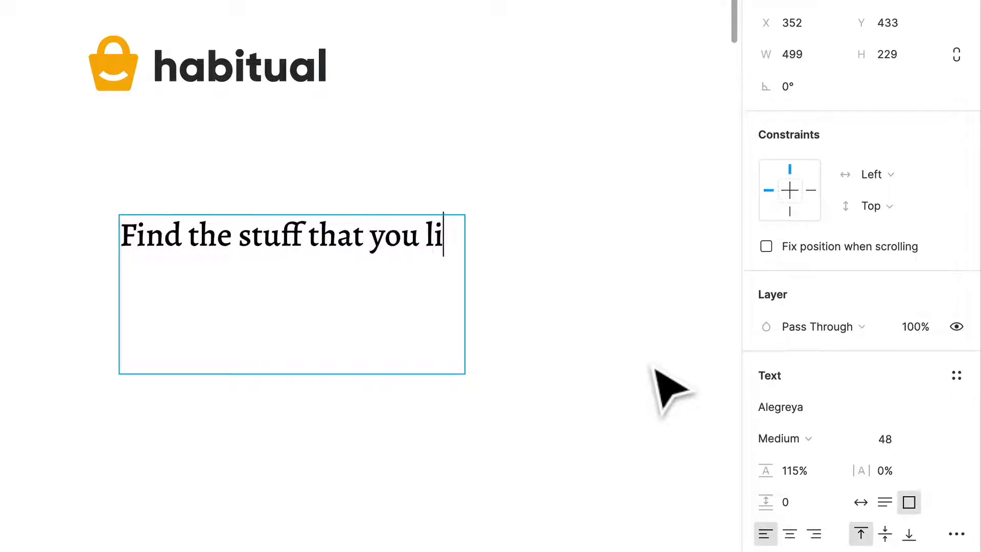
{"action": "key", "text": "BackSpace"}
{"action": "type", "text": "ove."}
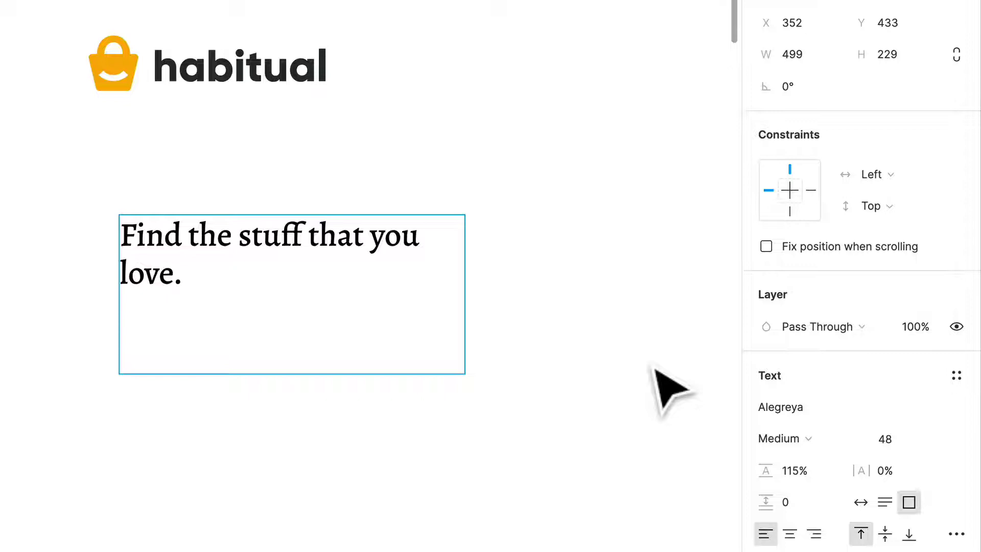
- Change the font of the whole headline text to Inter
{"action": "key", "text": "ctrl+a"}
{"action": "left_click", "coordinate": [836, 407]}
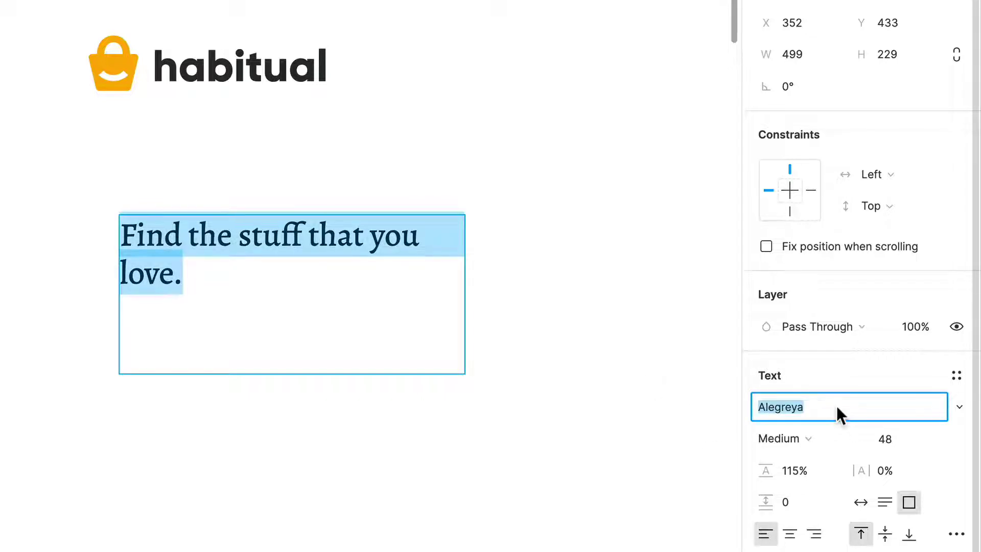
{"action": "type", "text": "Inter"}
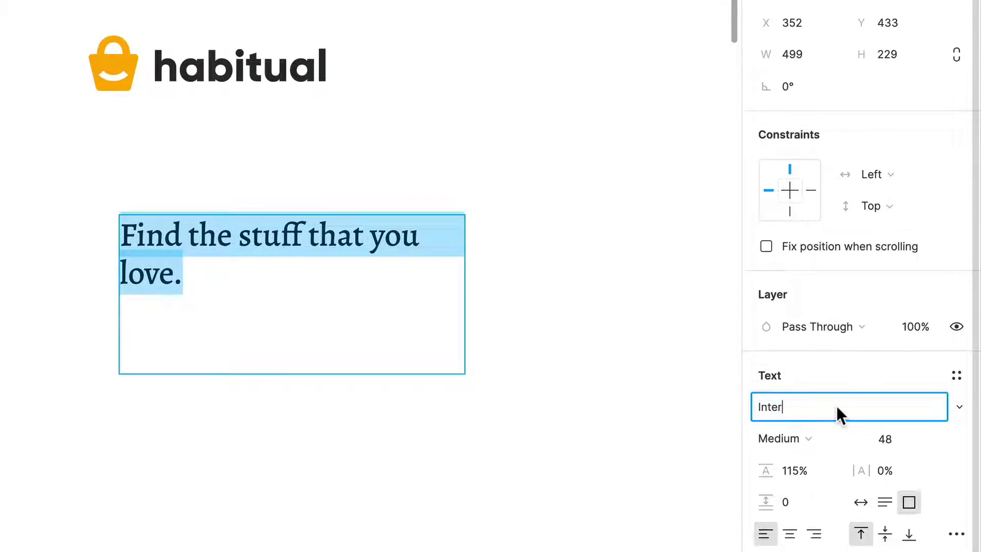
{"action": "key", "text": "Return"}
{"action": "key", "text": "Escape"}
{"action": "scroll", "coordinate": [322, 401], "scroll_direction": "up", "scroll_amount": 3}
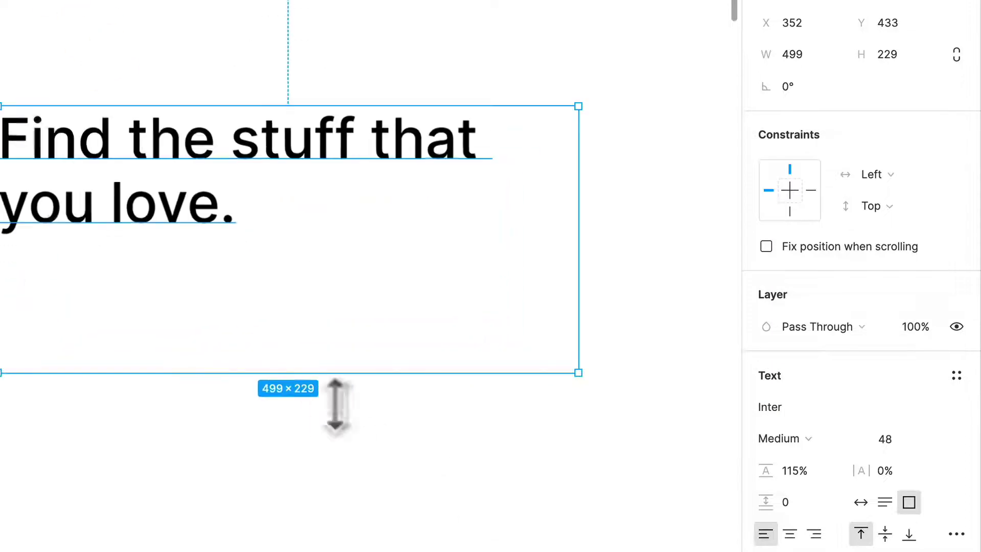
- Switch the headline's text box to auto height and set its font size to 32
{"action": "left_click", "coordinate": [884, 502]}
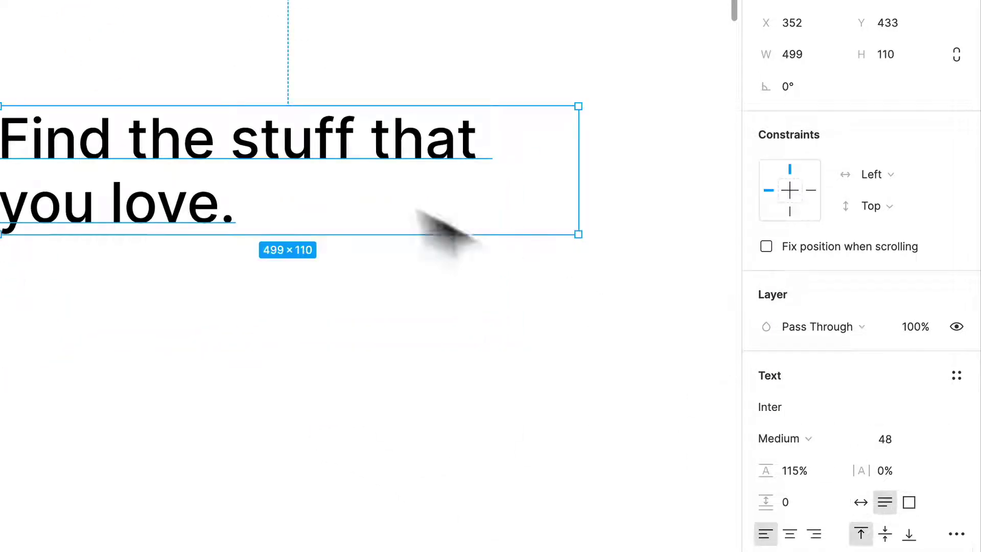
{"action": "left_click", "coordinate": [907, 448]}
{"action": "type", "text": "352"}
{"action": "key", "text": "Return"}
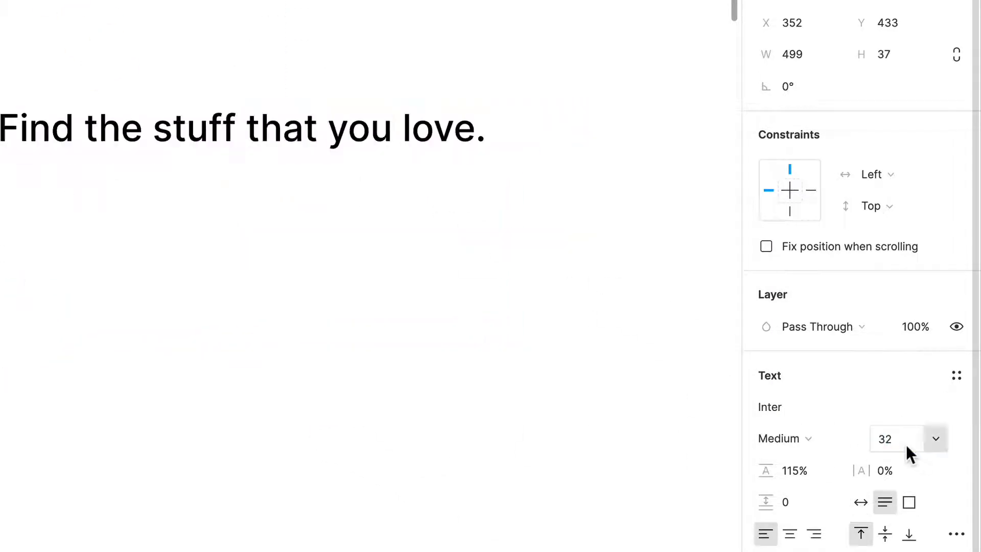
- Set the headline's weight to Bold and narrow its text box to about 281 wide, wrapping it onto two lines
{"action": "left_click", "coordinate": [789, 438]}
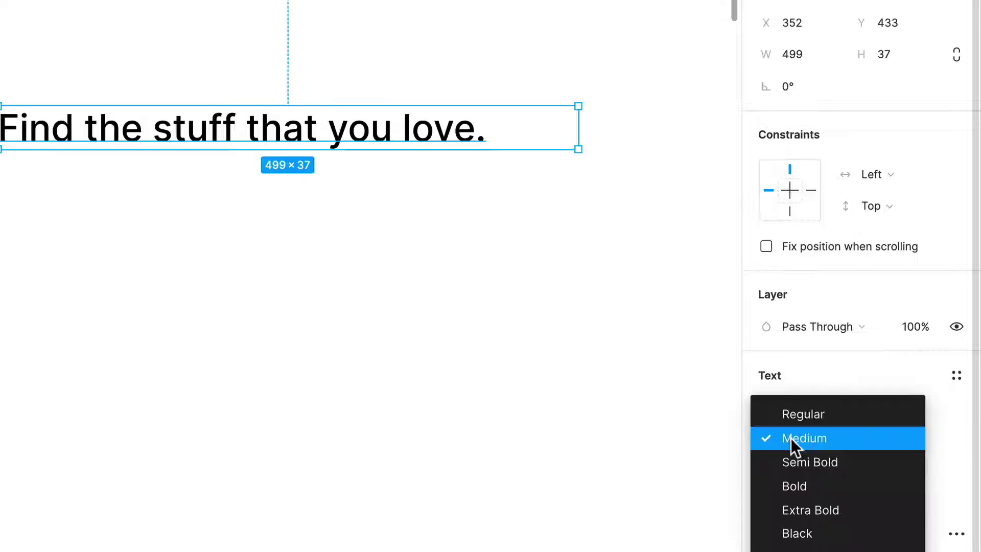
{"action": "left_click", "coordinate": [823, 485]}
{"action": "left_click_drag", "start_coordinate": [611, 154], "coordinate": [352, 169]}
{"action": "scroll", "coordinate": [286, 74], "scroll_direction": "up", "scroll_amount": 2}
{"action": "scroll", "coordinate": [282, 73], "scroll_direction": "down", "scroll_amount": 3}
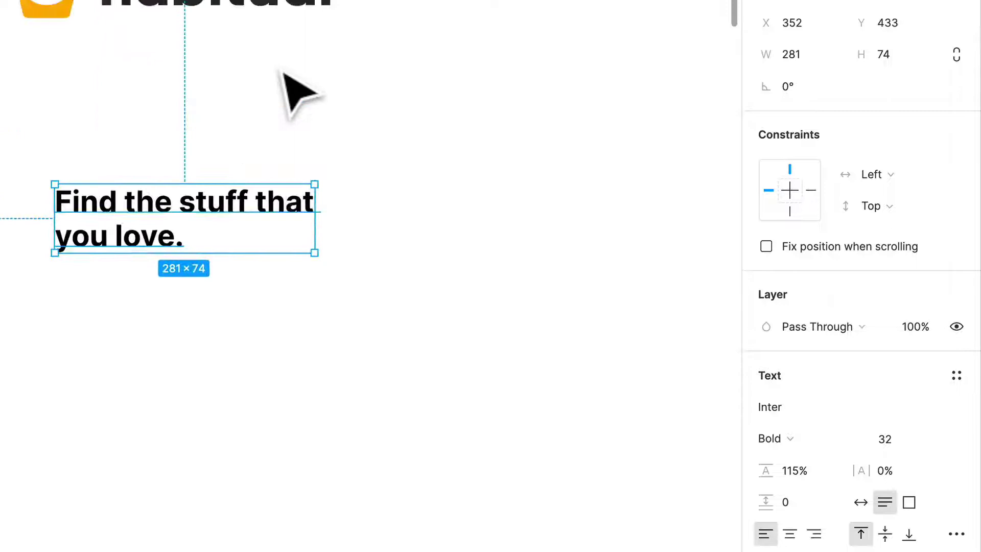
- Left-align the logo with the headline at X 352, scale it down to about 227 × 53 and place it just above the headline
{"action": "scroll", "coordinate": [274, 82], "scroll_direction": "up", "scroll_amount": 3}
{"action": "left_click_drag", "start_coordinate": [299, 134], "coordinate": [332, 266]}
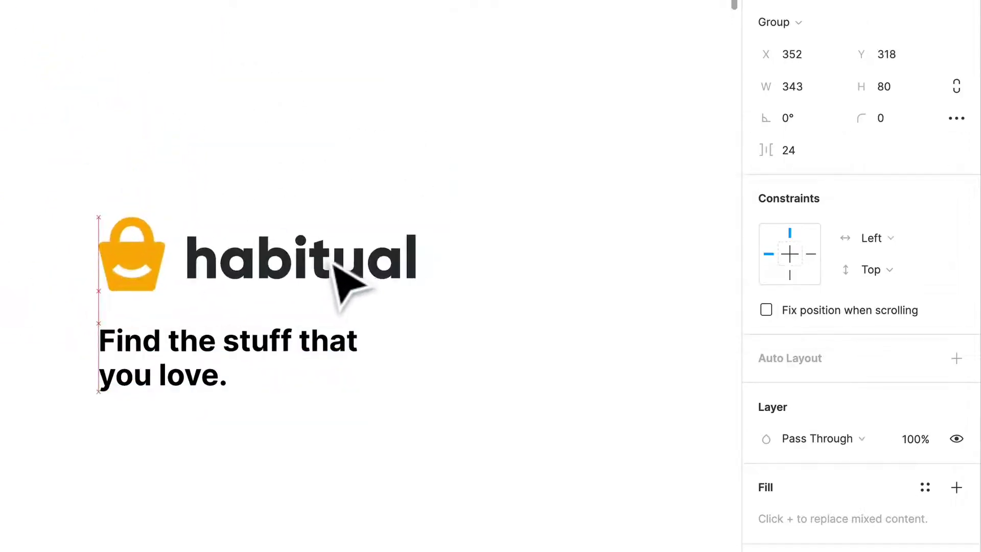
{"action": "left_click_drag", "start_coordinate": [416, 291], "coordinate": [368, 285]}
{"action": "scroll", "coordinate": [388, 270], "scroll_direction": "down", "scroll_amount": 2}
{"action": "scroll", "coordinate": [388, 271], "scroll_direction": "left", "scroll_amount": 1}
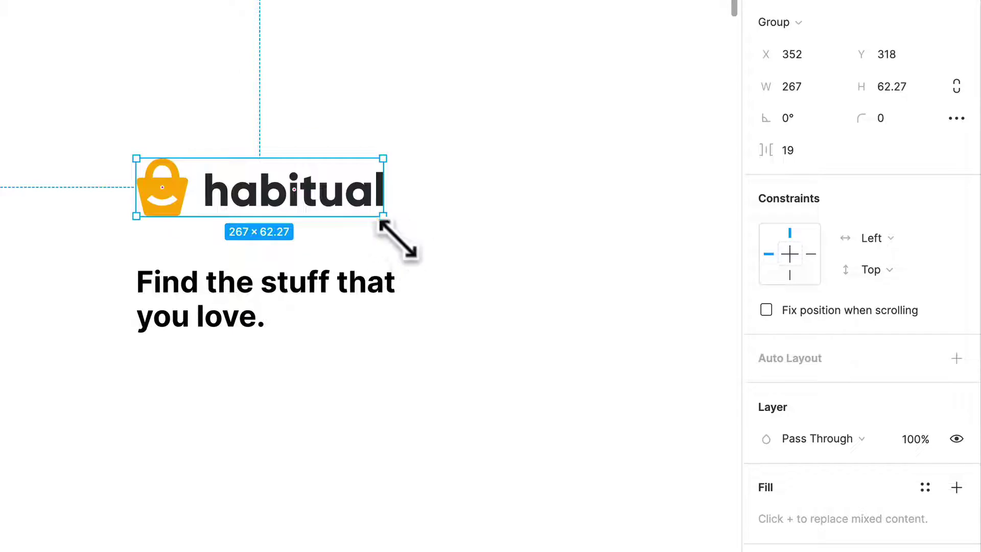
{"action": "left_click_drag", "start_coordinate": [394, 230], "coordinate": [370, 215]}
{"action": "left_click_drag", "start_coordinate": [326, 191], "coordinate": [314, 222]}
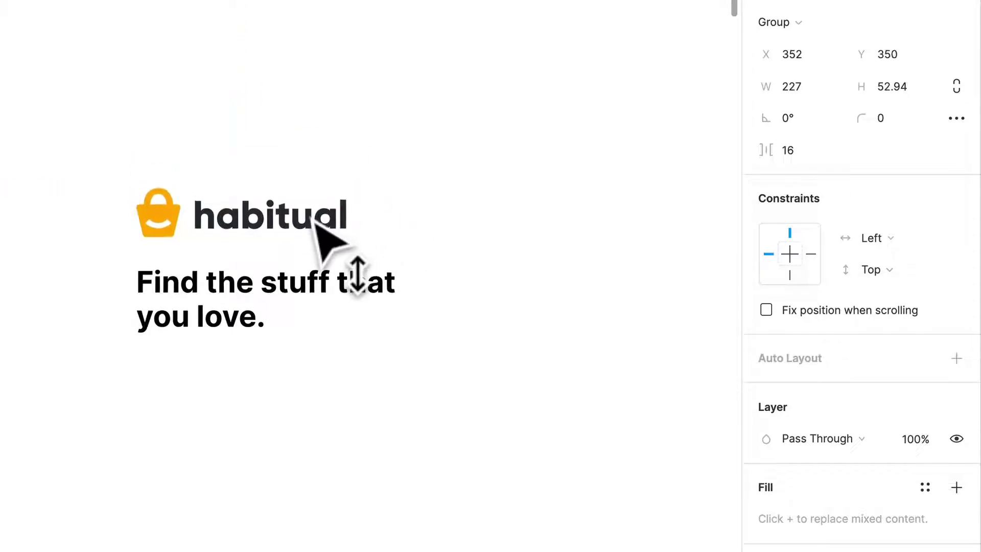
- Set the headline's line height to 100%
{"action": "scroll", "coordinate": [473, 241], "scroll_direction": "down", "scroll_amount": 3}
{"action": "scroll", "coordinate": [473, 241], "scroll_direction": "left", "scroll_amount": 1}
{"action": "left_click", "coordinate": [338, 235]}
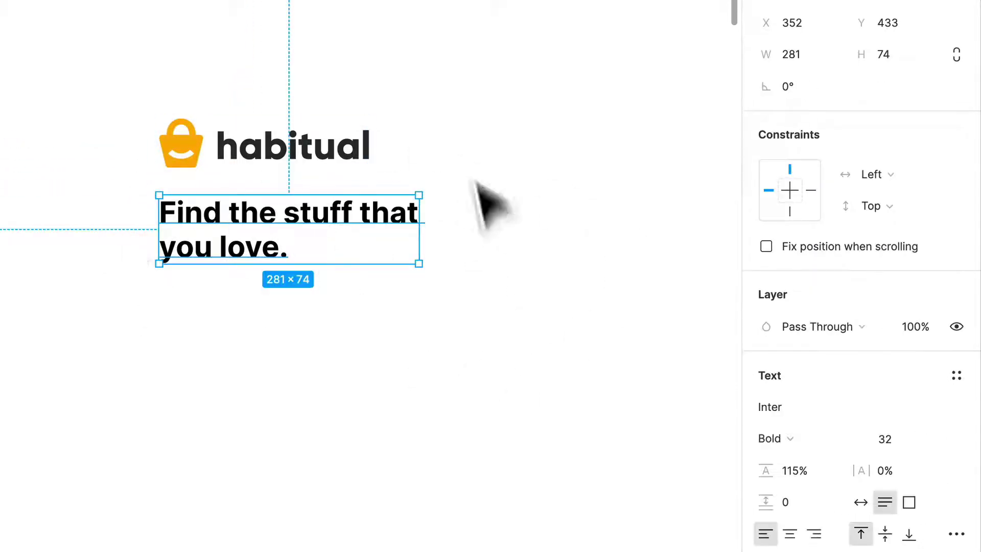
{"action": "left_click", "coordinate": [799, 474]}
{"action": "type", "text": "100"}
{"action": "key", "text": "Return"}
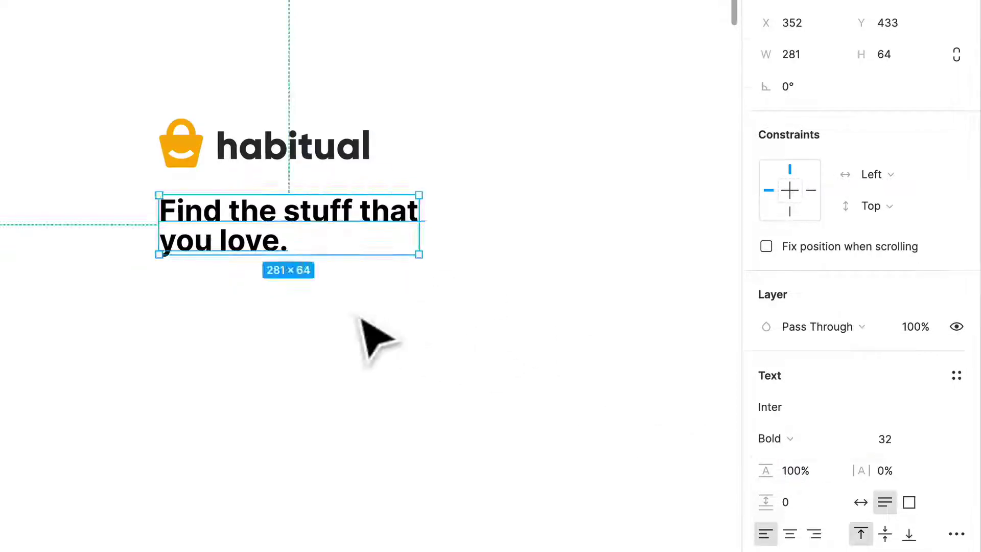
- Duplicate the headline directly below itself and replace the copy's text with "Take a look at what we found for you!"
{"action": "left_click", "coordinate": [373, 339]}
{"action": "left_click_drag", "start_coordinate": [285, 252], "coordinate": [265, 327]}
{"action": "double_click", "coordinate": [243, 295]}
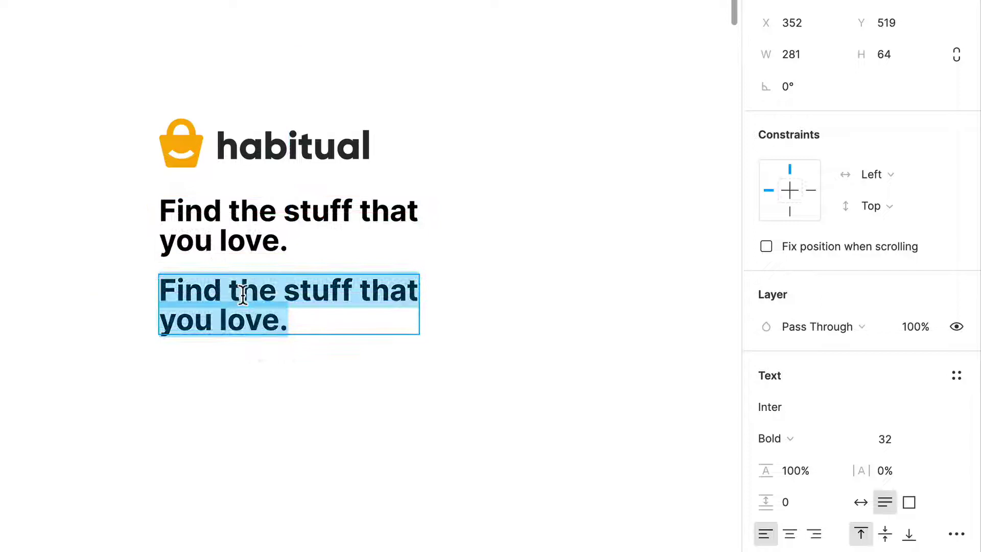
{"action": "type", "text": "Take a"}
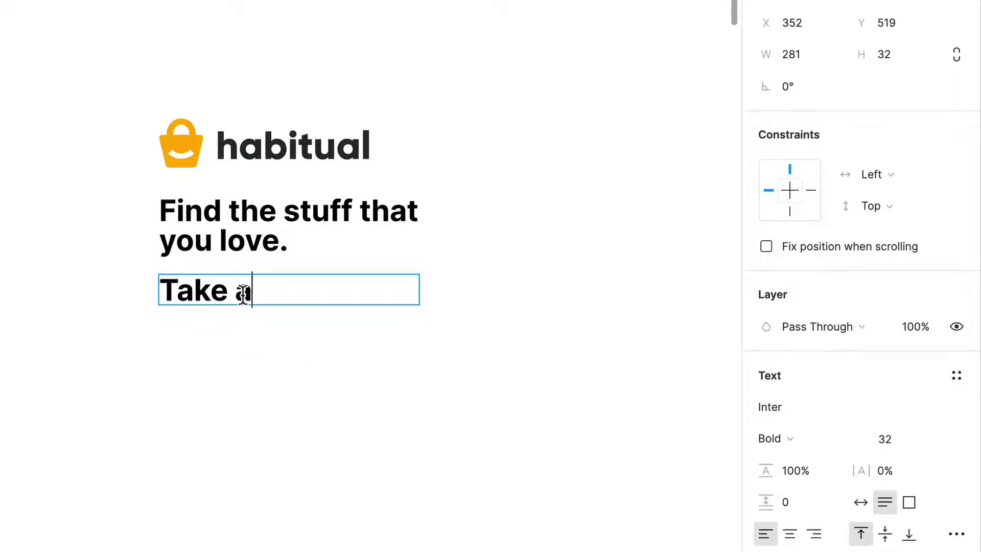
{"action": "type", "text": " look at"}
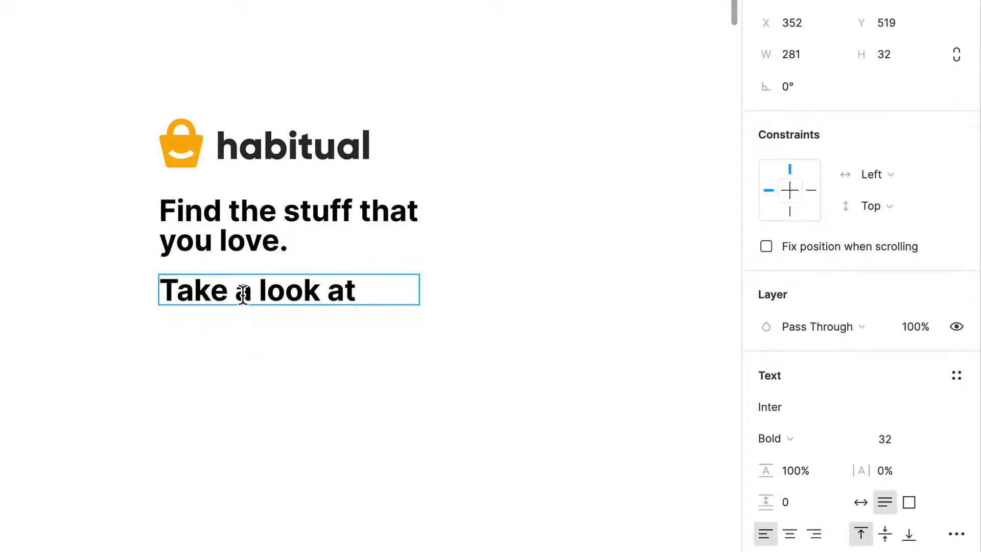
{"action": "type", "text": " what we fou"}
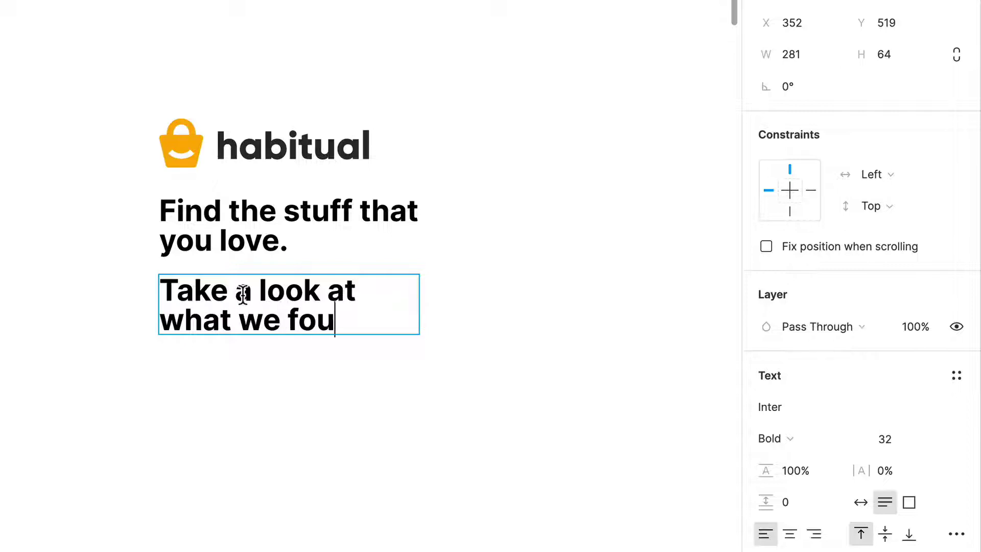
{"action": "type", "text": "nd for you!"}
{"action": "key", "text": "Escape"}
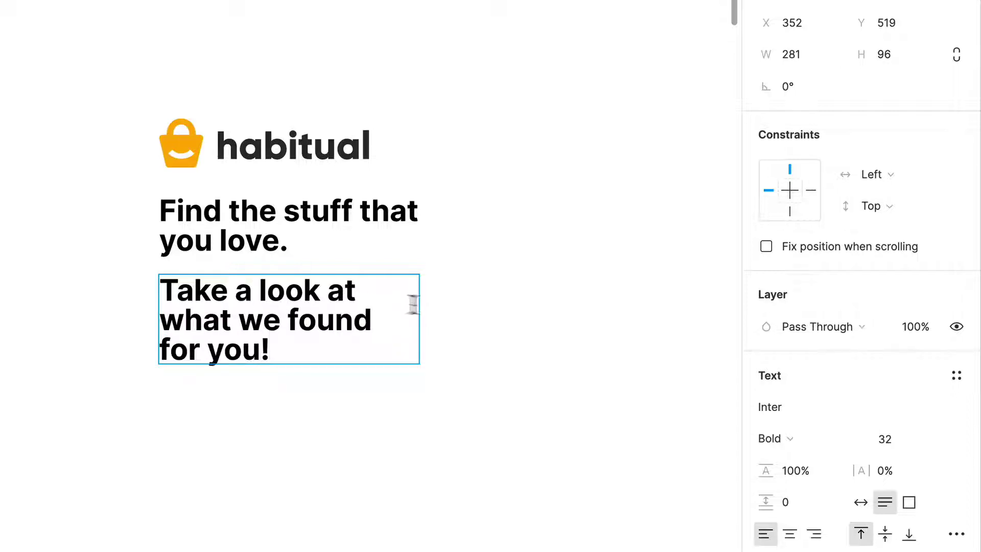
- Set the subheading's font size to 16 and its weight to Medium
{"action": "left_click", "coordinate": [911, 440]}
{"action": "type", "text": "16"}
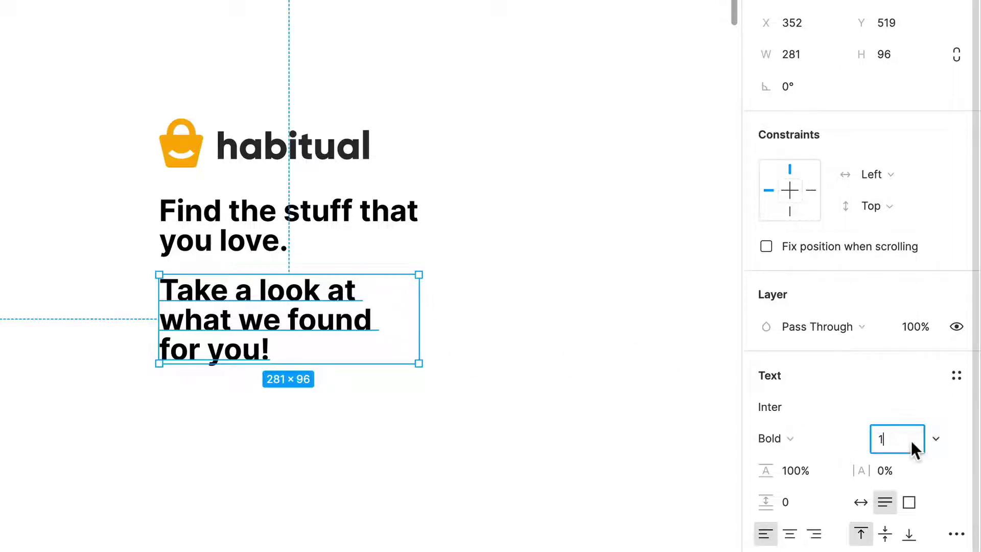
{"action": "key", "text": "Return"}
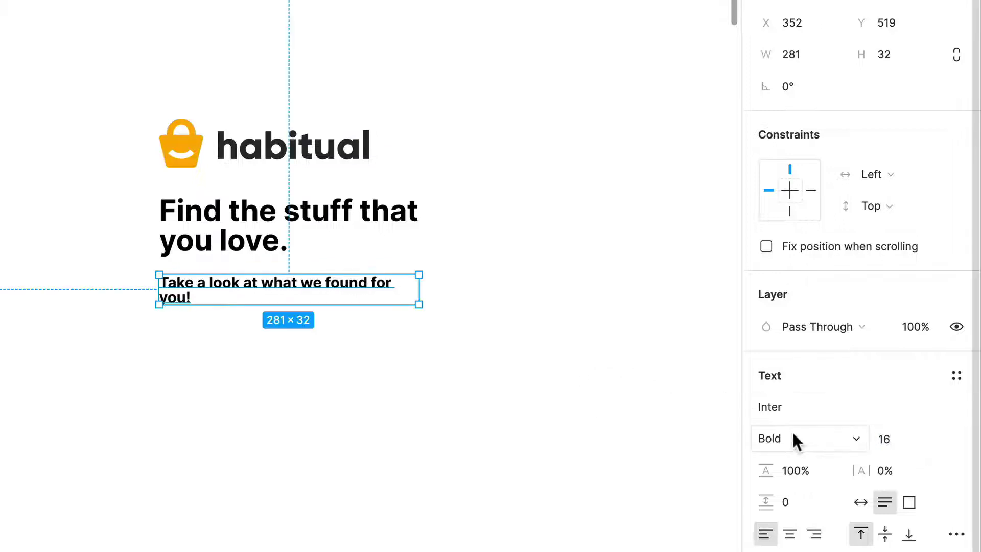
{"action": "left_click", "coordinate": [792, 437]}
{"action": "left_click", "coordinate": [808, 394]}
{"action": "left_click", "coordinate": [416, 380]}
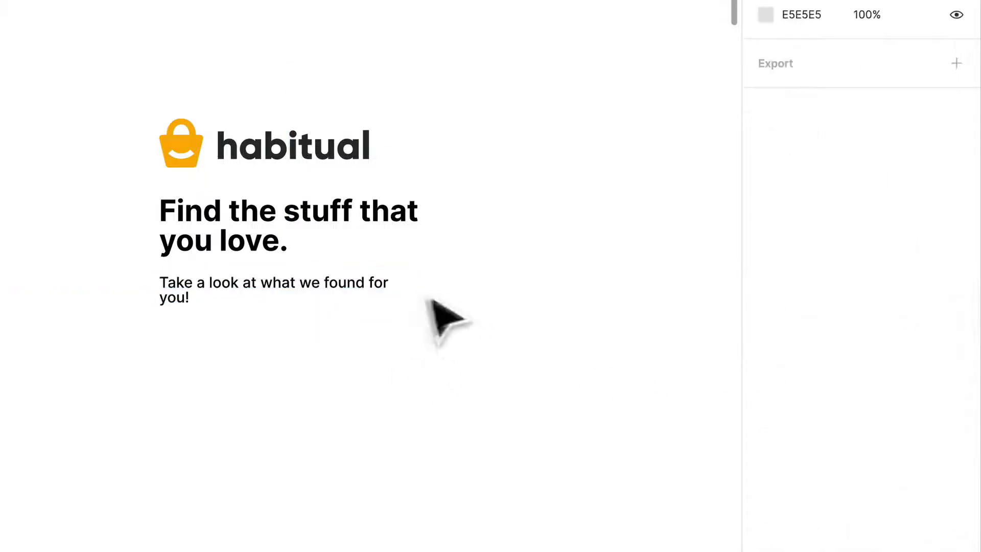
- Widen the subheading's text box to about 315 so the sentence fits on one line
{"action": "left_click", "coordinate": [419, 303]}
{"action": "double_click", "coordinate": [449, 311]}
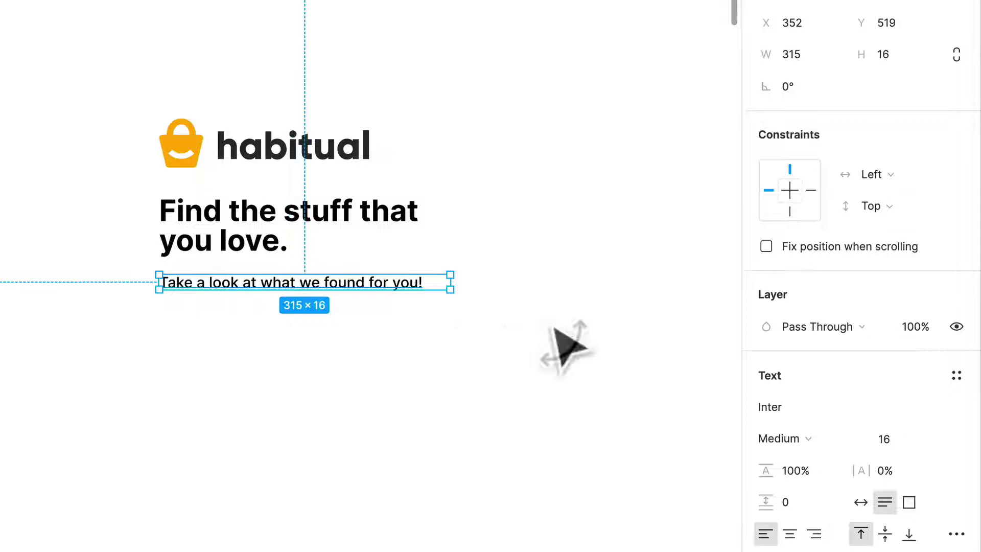
{"action": "left_click", "coordinate": [564, 343]}
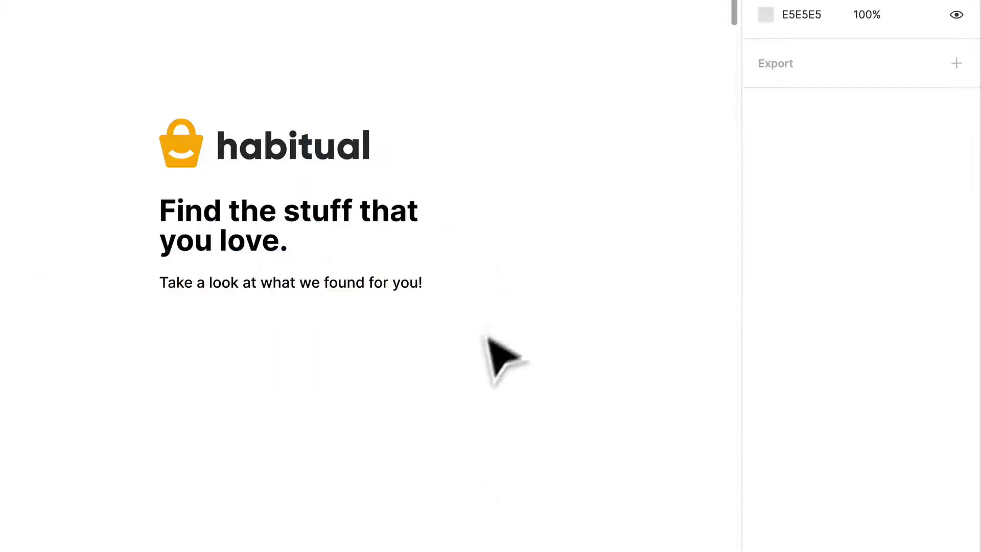
- Recolour the headline and subheading with the dark grey 272C2F sampled from the logo's wordmark
{"action": "left_click_drag", "start_coordinate": [459, 323], "coordinate": [200, 192]}
{"action": "key", "text": "i"}
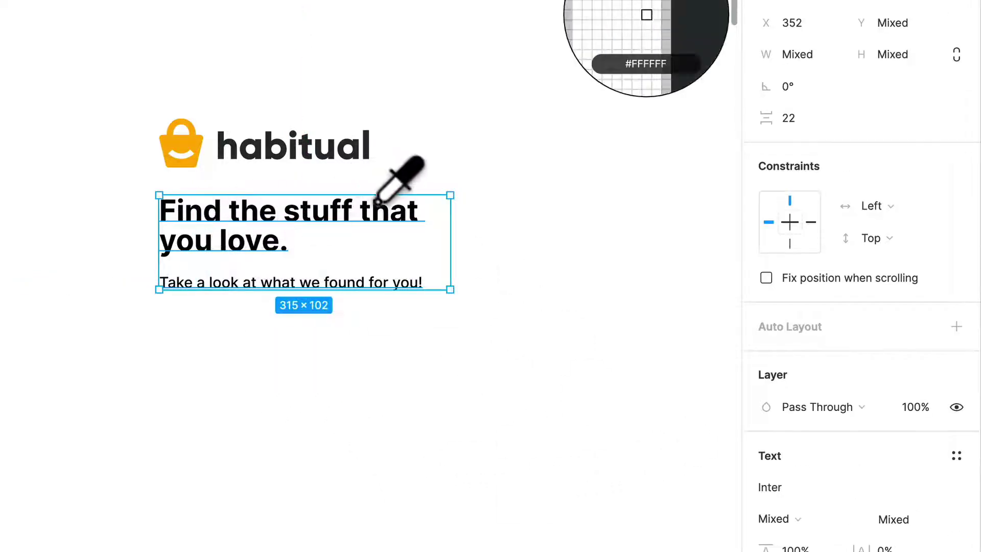
{"action": "left_click", "coordinate": [377, 197]}
{"action": "left_click", "coordinate": [614, 329]}
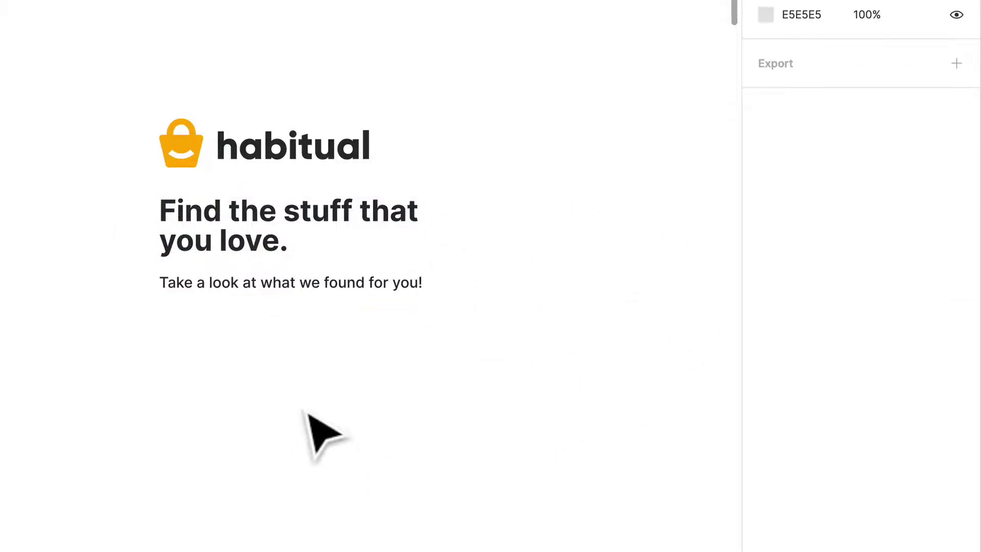
- Run the Unsplash plugin and search its photos for "headphones"
{"action": "key", "text": "r"}
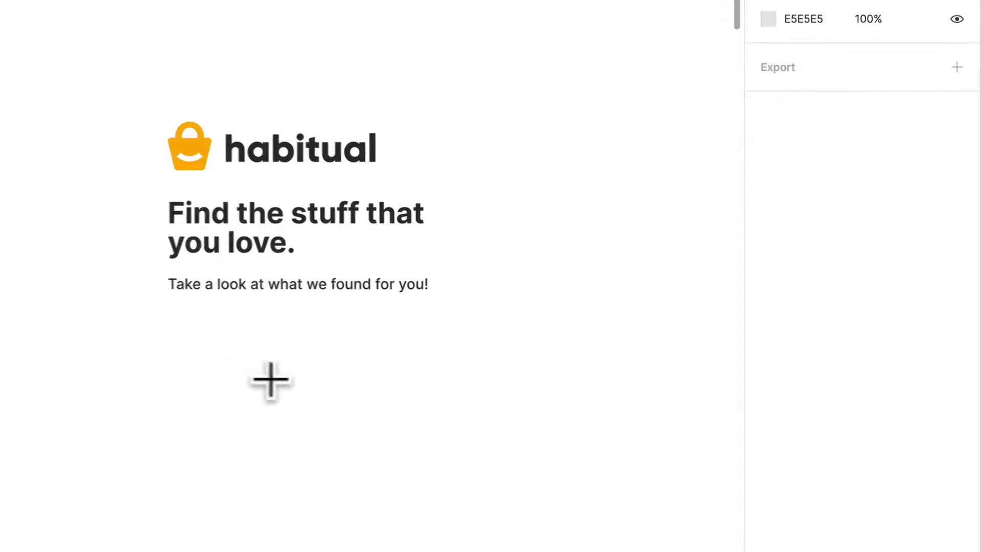
{"action": "left_click", "coordinate": [337, 7]}
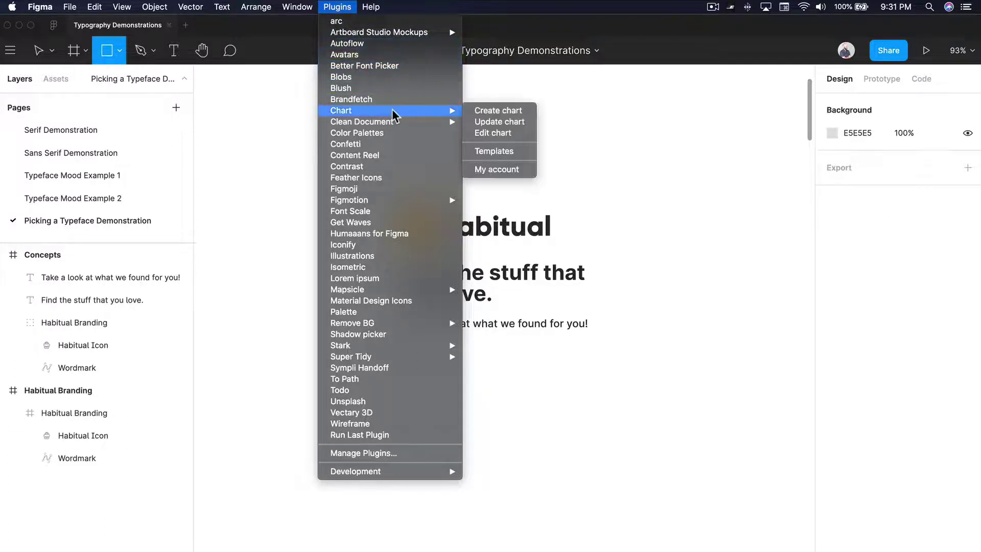
{"action": "mouse_move", "coordinate": [402, 120]}
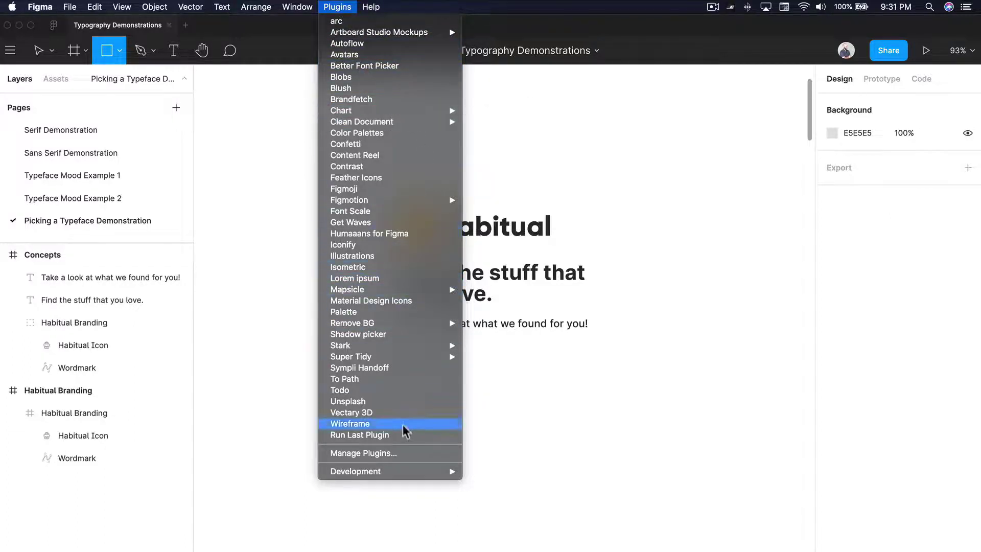
{"action": "left_click", "coordinate": [405, 402]}
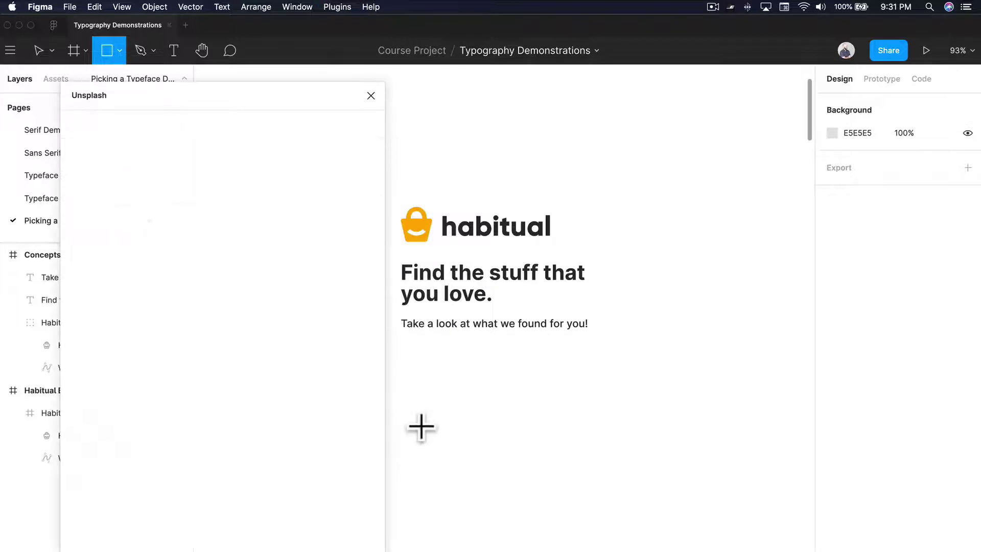
{"action": "left_click", "coordinate": [169, 106]}
{"action": "left_click", "coordinate": [169, 142]}
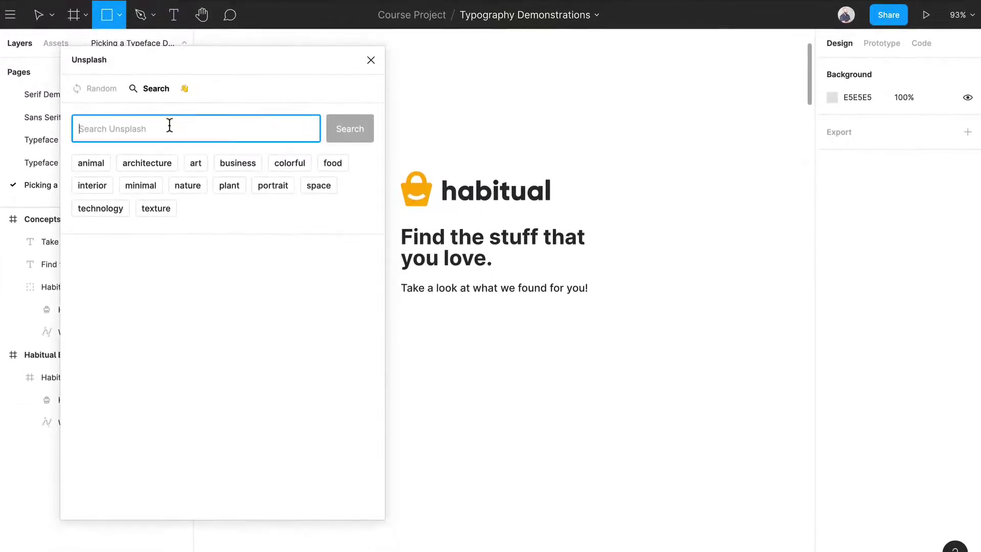
{"action": "type", "text": "headphones"}
{"action": "key", "text": "Return"}
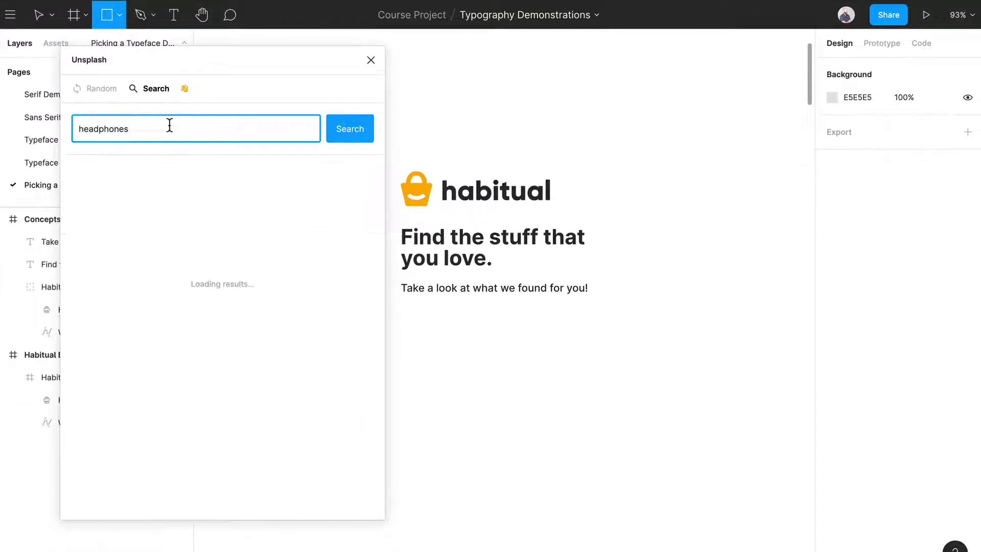
- Insert the photo of black headphones between a keyboard and a mouse on a white desk, and close the plugin
{"action": "scroll", "coordinate": [197, 263], "scroll_direction": "down", "scroll_amount": 10}
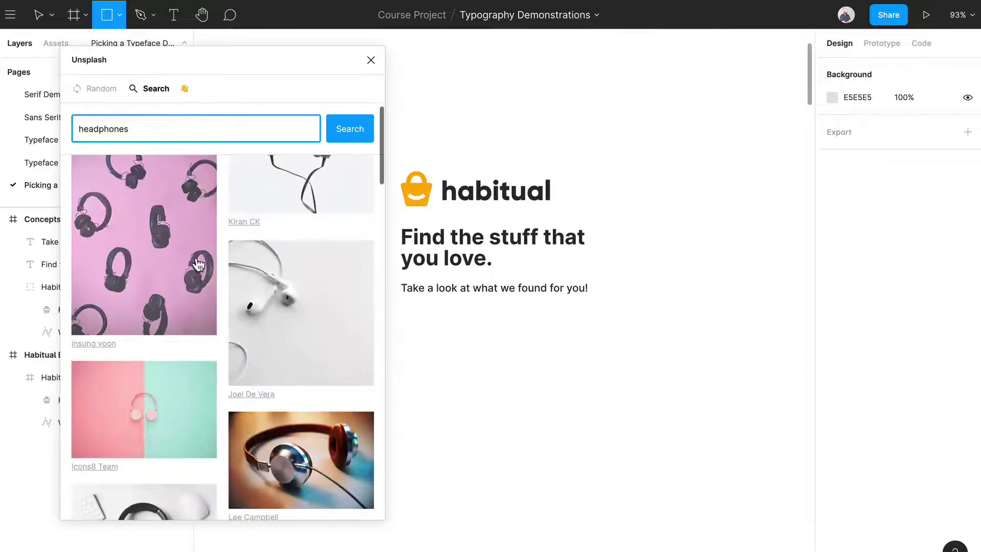
{"action": "left_click", "coordinate": [198, 262]}
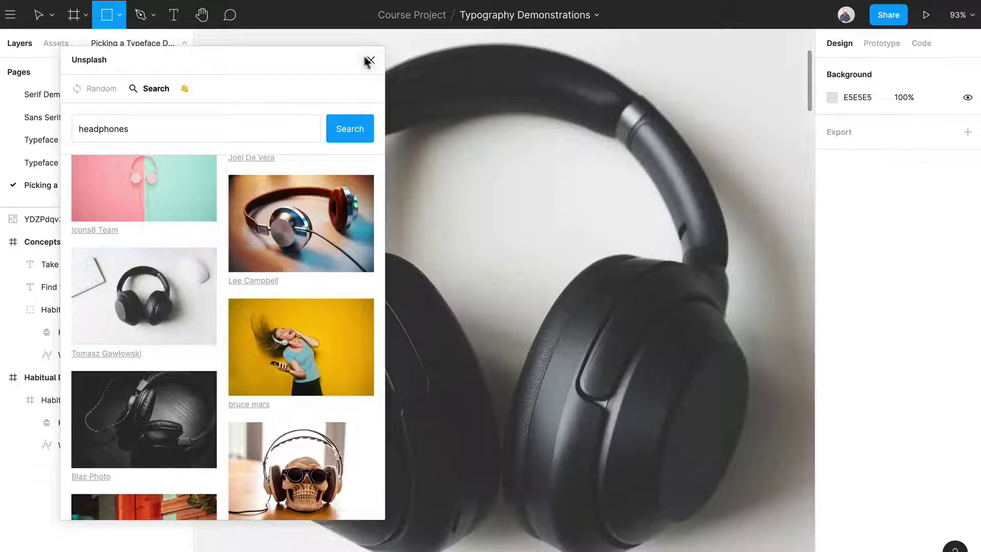
{"action": "left_click", "coordinate": [370, 60]}
- Scale the headphones photo down proportionally to about 217 × 145
{"action": "scroll", "coordinate": [577, 213], "scroll_direction": "down", "scroll_amount": 5}
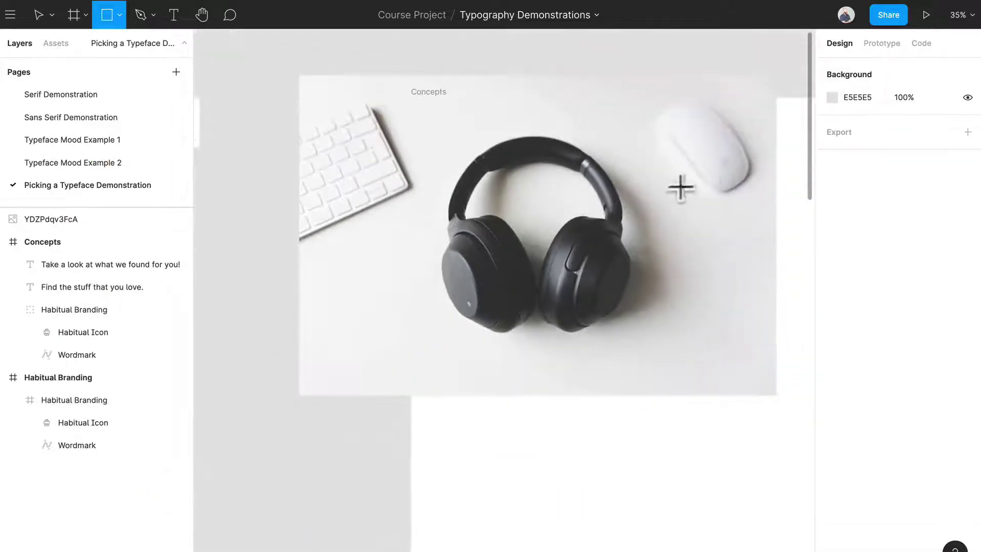
{"action": "left_click_drag", "start_coordinate": [681, 157], "coordinate": [701, 165]}
{"action": "left_click", "coordinate": [774, 87]}
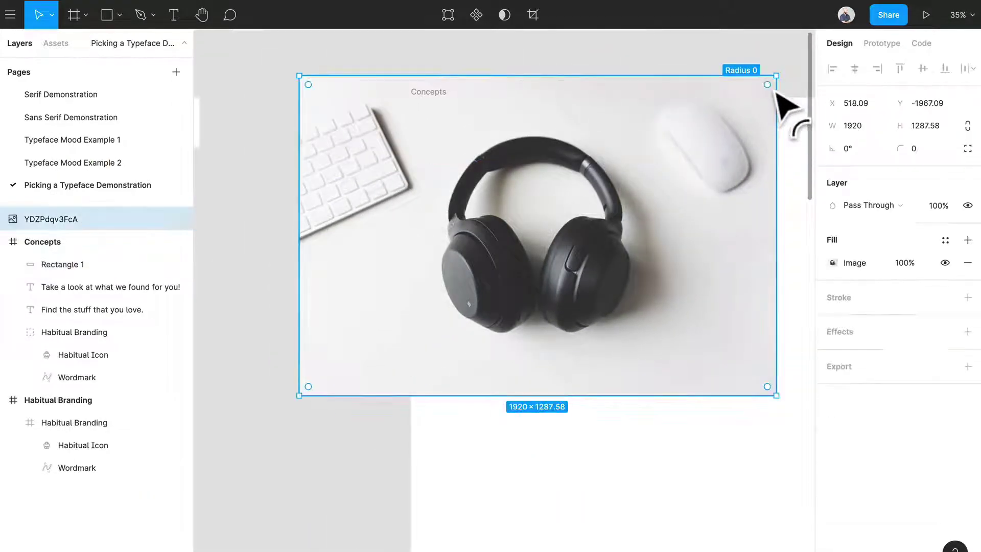
{"action": "left_click_drag", "start_coordinate": [790, 92], "coordinate": [556, 270]}
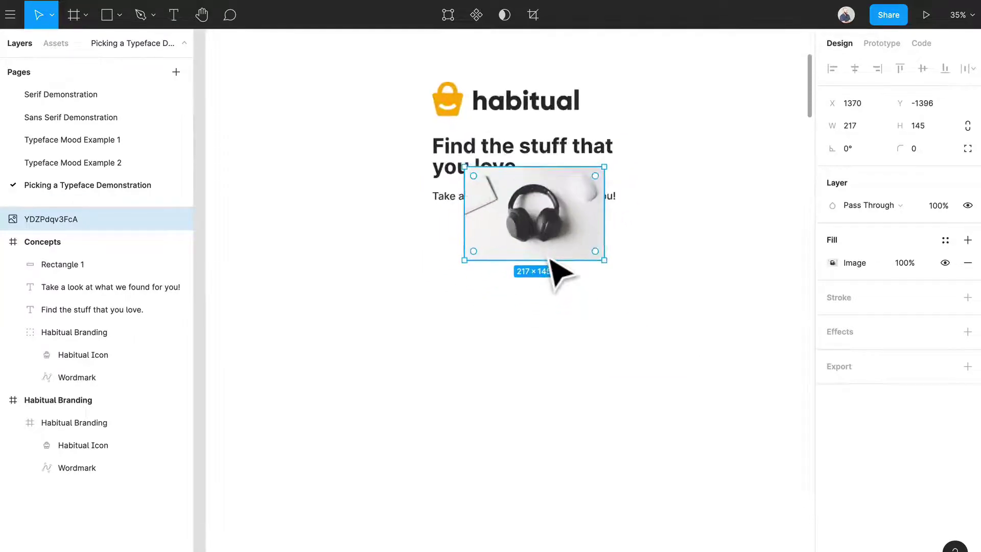
{"action": "scroll", "coordinate": [549, 259], "scroll_direction": "up", "scroll_amount": 3}
- Place the headphones photo below the subheading, aligned with the text's left edge, and widen it to about 299
{"action": "left_click_drag", "start_coordinate": [583, 209], "coordinate": [545, 285]}
{"action": "scroll", "coordinate": [556, 306], "scroll_direction": "down", "scroll_amount": 5}
{"action": "scroll", "coordinate": [550, 292], "scroll_direction": "up", "scroll_amount": 5}
{"action": "left_click_drag", "start_coordinate": [635, 308], "coordinate": [727, 311]}
{"action": "left_click", "coordinate": [794, 362]}
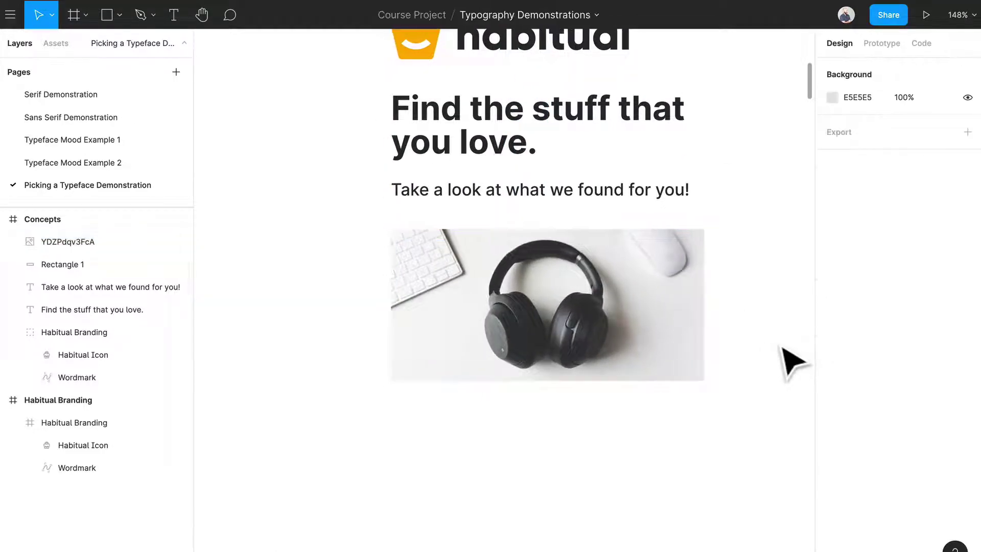
{"action": "left_click_drag", "start_coordinate": [668, 352], "coordinate": [669, 356]}
{"action": "left_click", "coordinate": [745, 286]}
{"action": "scroll", "coordinate": [705, 256], "scroll_direction": "left", "scroll_amount": 1}
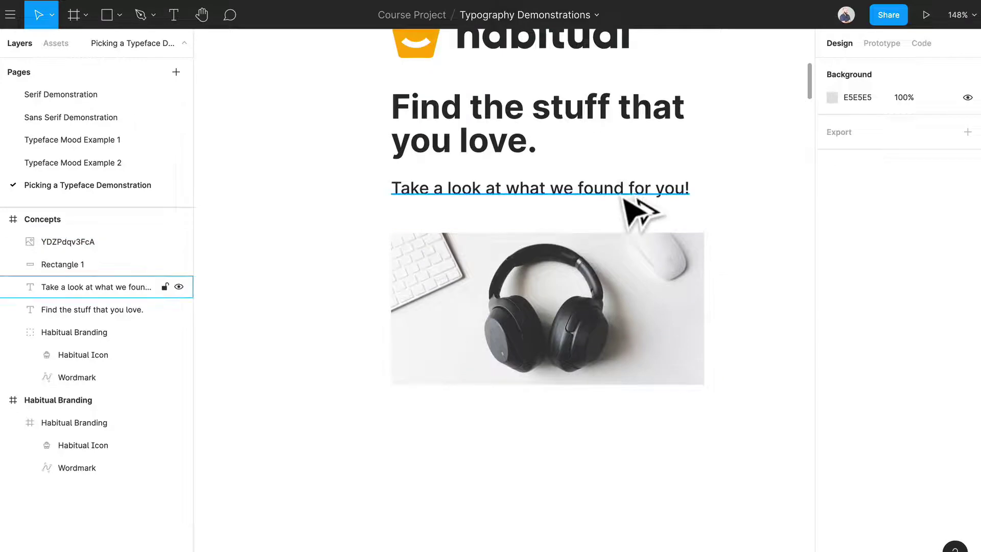
- Duplicate the subheading below the photo, change the copy to "Sony Headphones" and narrow its text box to 299 to match the photo
{"action": "left_click_drag", "start_coordinate": [624, 199], "coordinate": [627, 428]}
{"action": "double_click", "coordinate": [619, 417]}
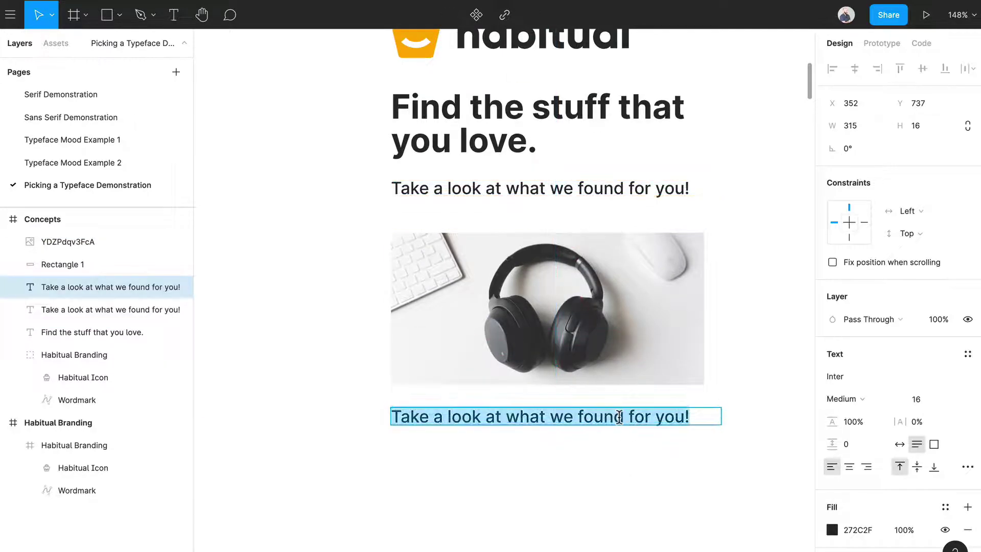
{"action": "type", "text": "Sony Headphones"}
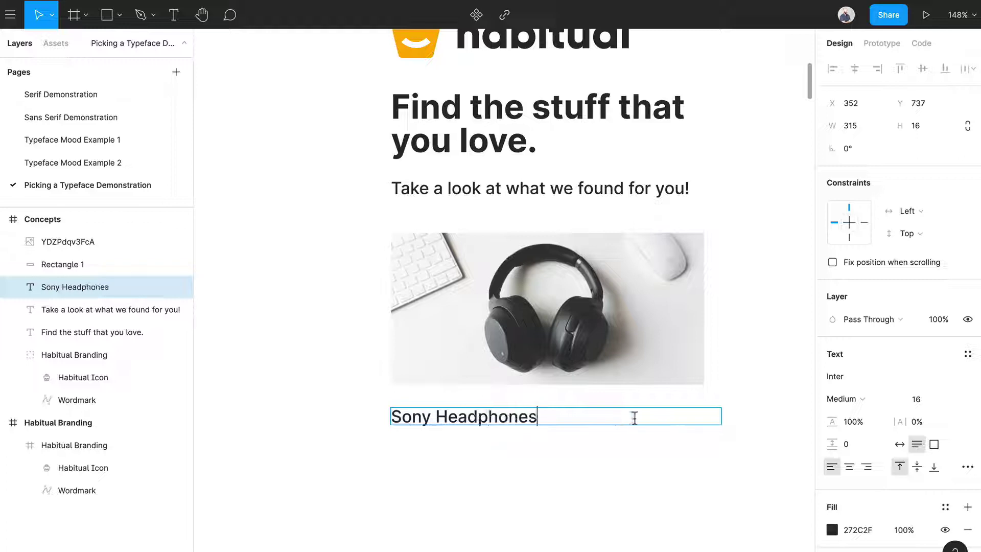
{"action": "key", "text": "Escape"}
{"action": "left_click_drag", "start_coordinate": [721, 416], "coordinate": [704, 416]}
{"action": "key", "text": "Escape"}
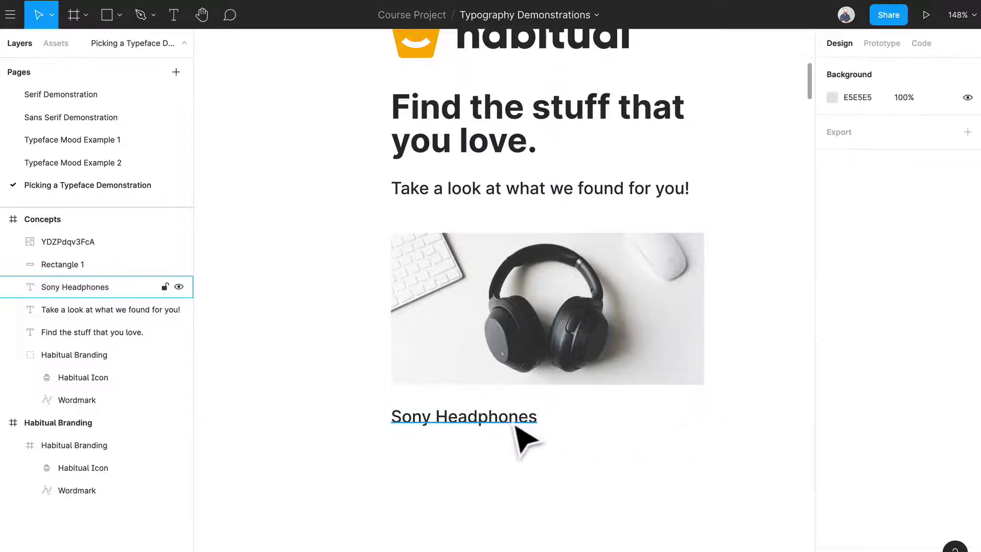
- Duplicate the product name directly below itself and replace the copy's text with "$65.99"
{"action": "left_click_drag", "start_coordinate": [510, 422], "coordinate": [515, 456]}
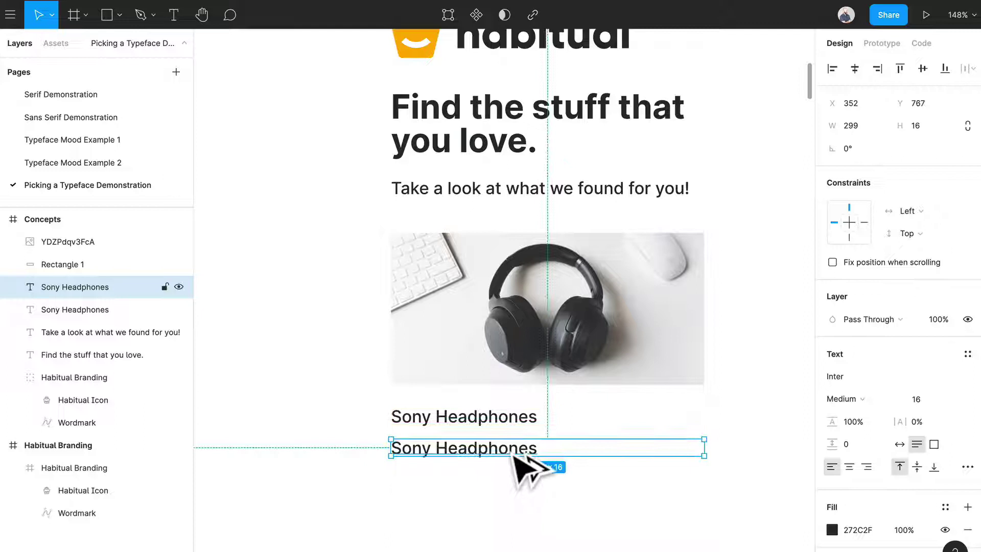
{"action": "double_click", "coordinate": [509, 449]}
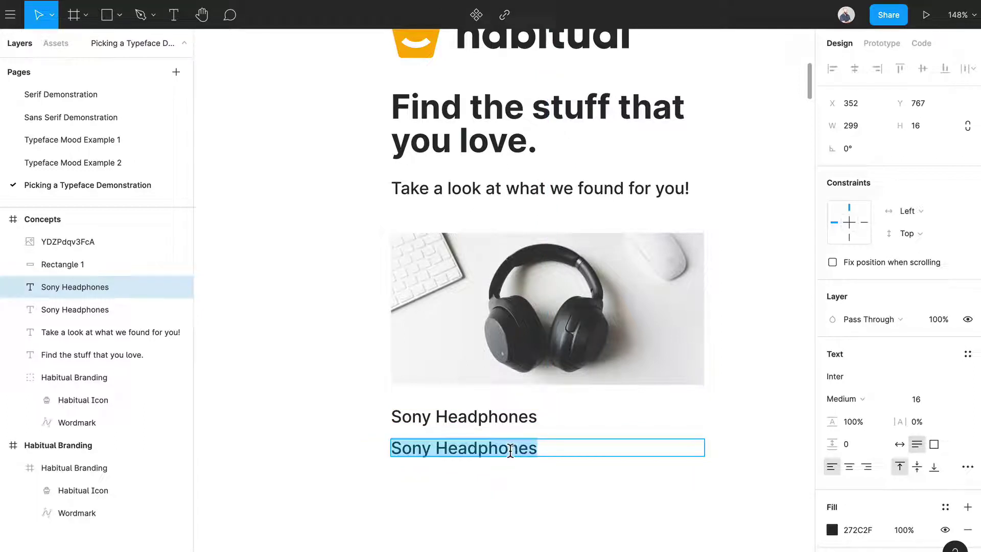
{"action": "type", "text": "$65.99"}
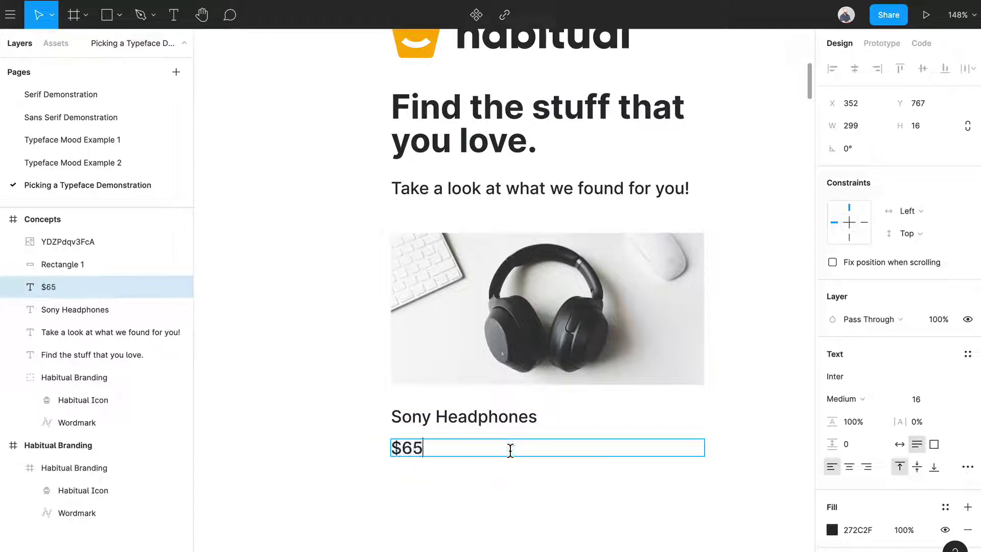
{"action": "left_click", "coordinate": [542, 480]}
- Duplicate the price below itself and replace the copy with 2 sentences generated by the Lorem ipsum plugin
{"action": "left_click_drag", "start_coordinate": [446, 452], "coordinate": [445, 480]}
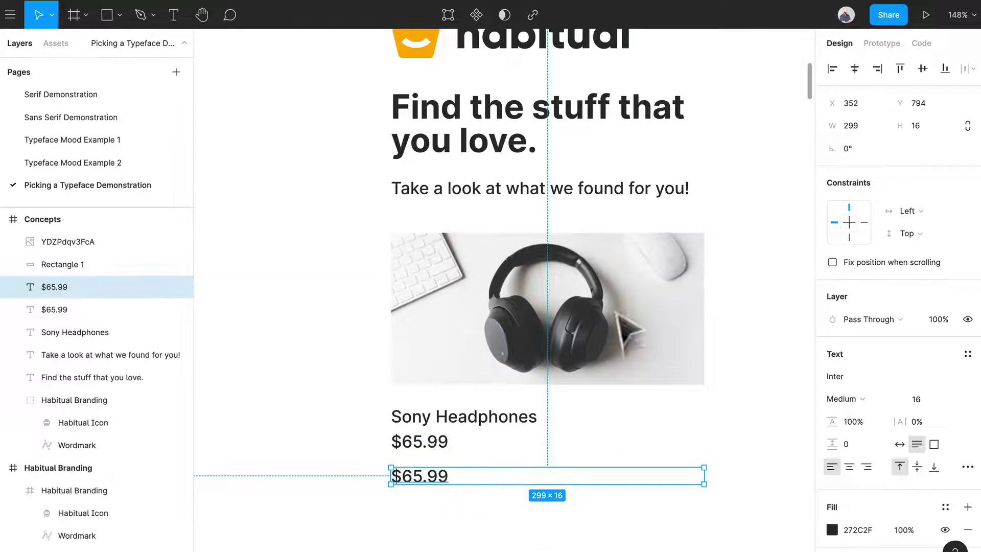
{"action": "left_click", "coordinate": [337, 6]}
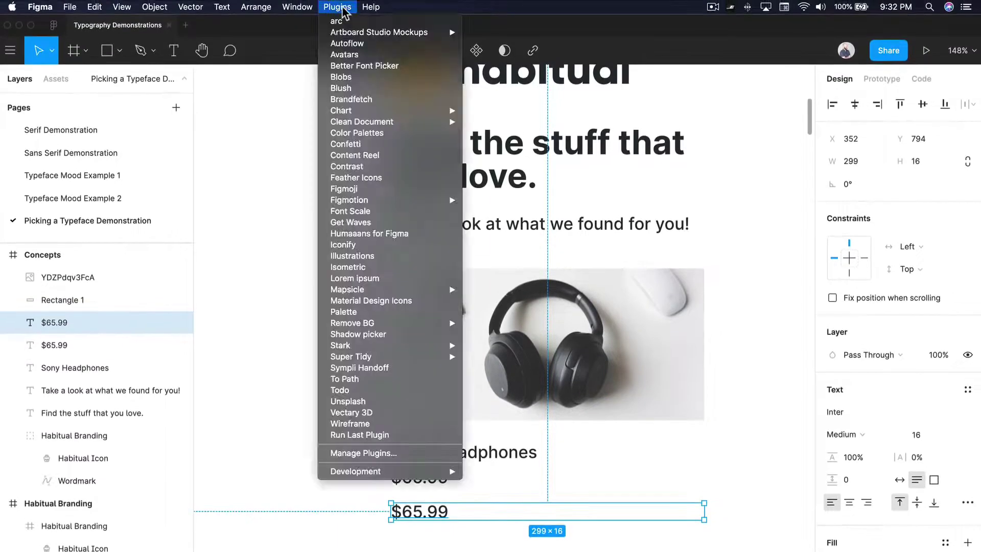
{"action": "left_click", "coordinate": [377, 281]}
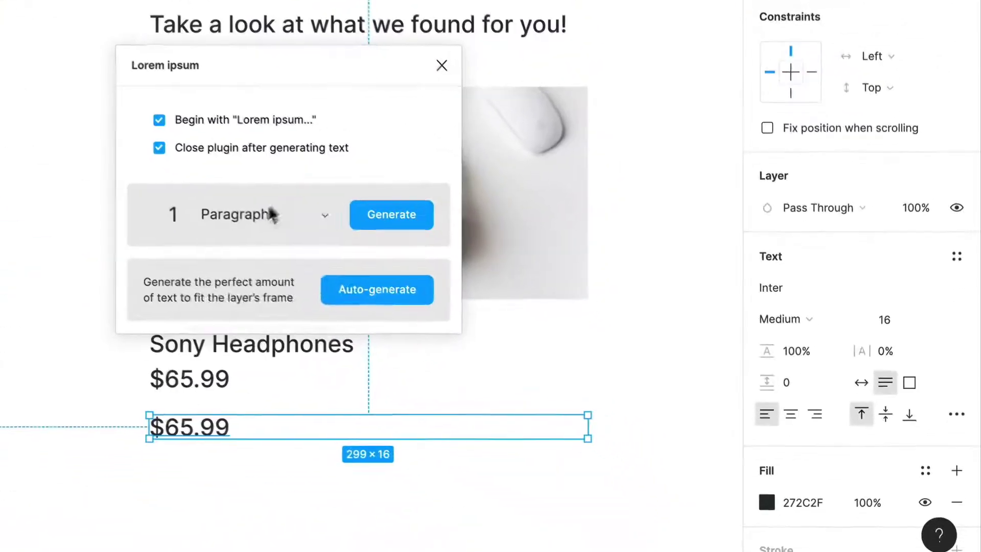
{"action": "left_click", "coordinate": [447, 337]}
{"action": "left_click", "coordinate": [437, 379]}
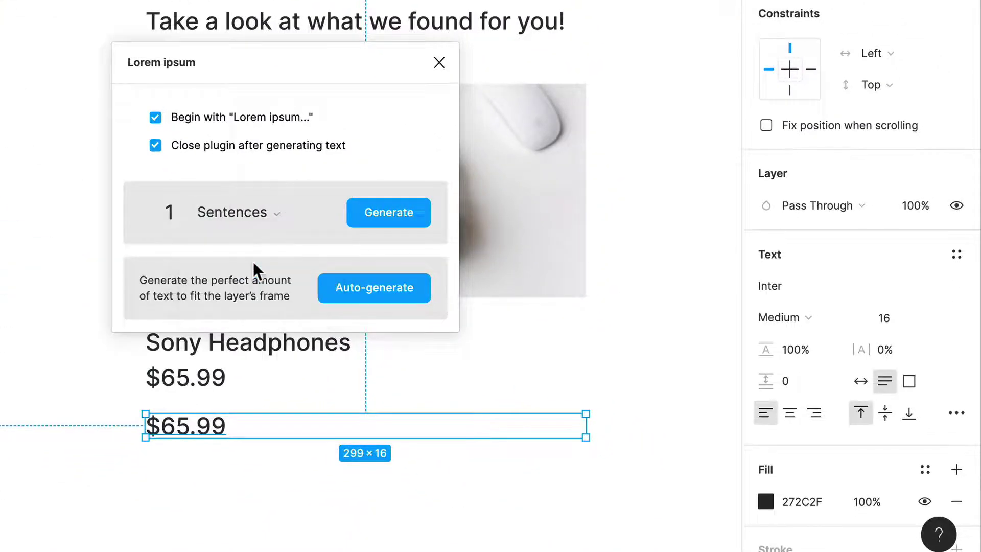
{"action": "left_click", "coordinate": [174, 211]}
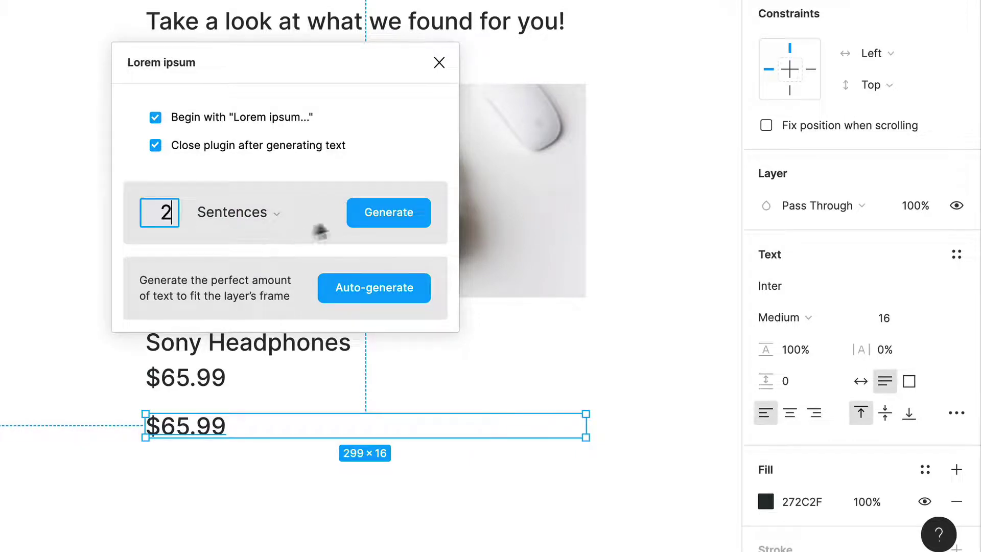
{"action": "left_click", "coordinate": [397, 225]}
{"action": "scroll", "coordinate": [591, 400], "scroll_direction": "down", "scroll_amount": 2}
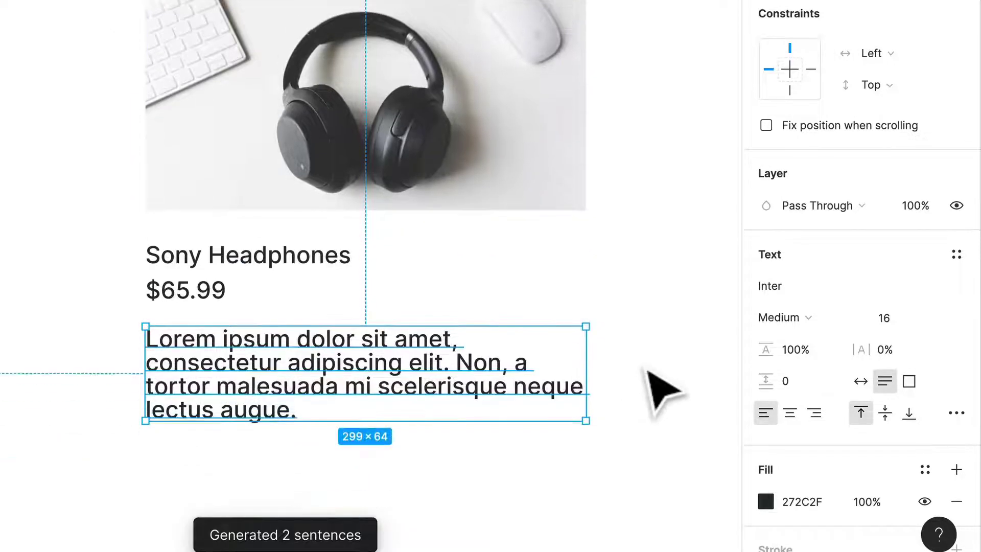
- Set the Lorem ipsum description's font size to 12
{"action": "left_click", "coordinate": [901, 321]}
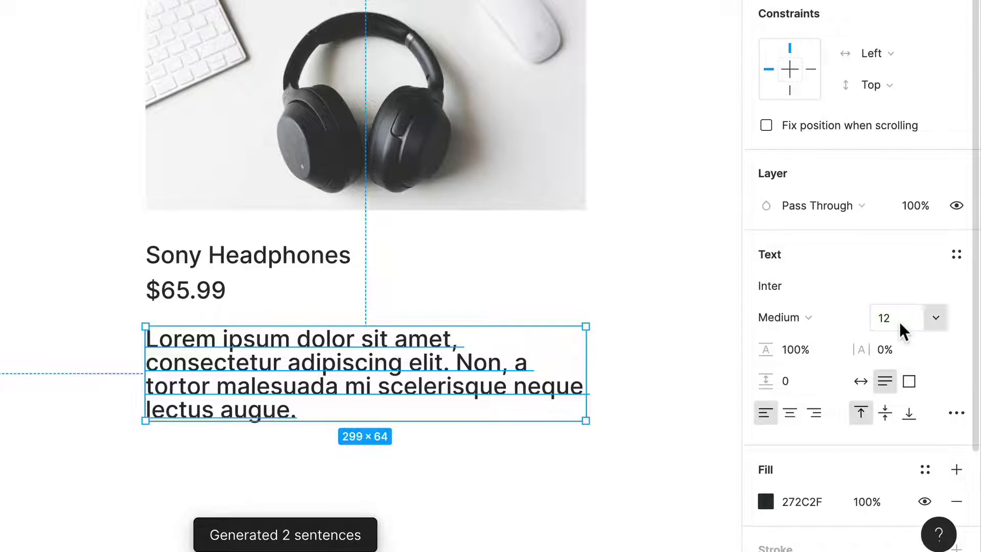
{"action": "left_click", "coordinate": [635, 355]}
{"action": "left_click", "coordinate": [452, 386]}
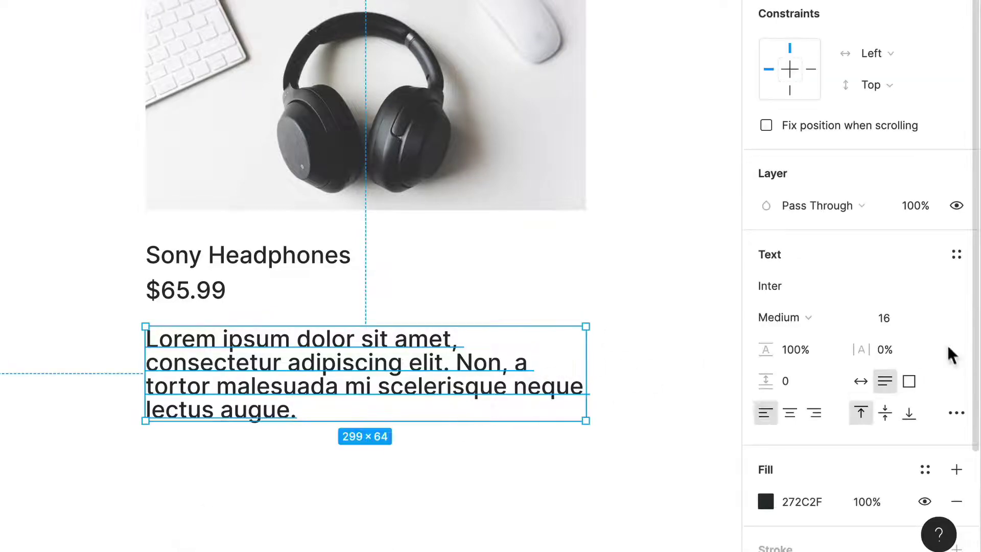
{"action": "left_click", "coordinate": [916, 318]}
{"action": "type", "text": "12"}
{"action": "key", "text": "Return"}
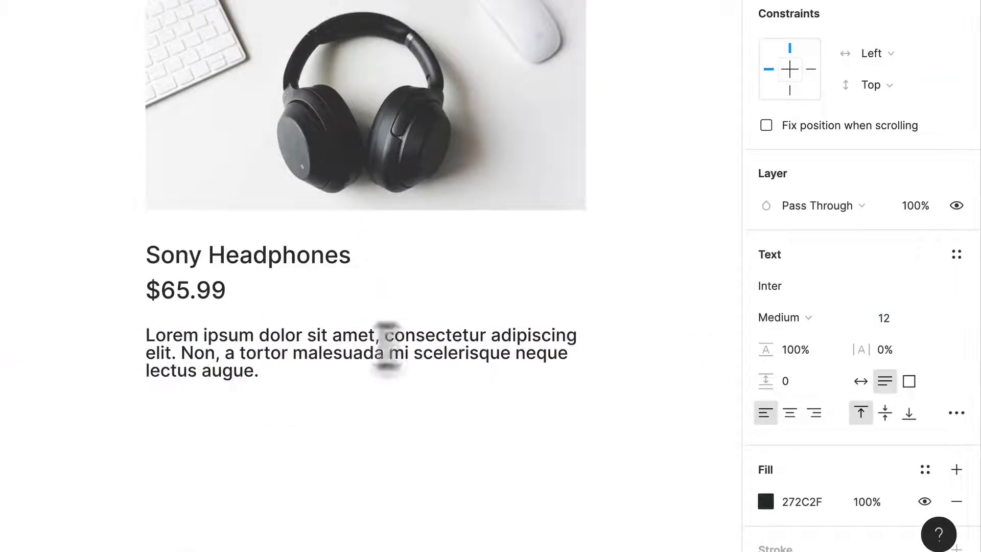
- Set the description's line height to 150% and move the text slightly up towards the price
{"action": "type", "text": "150"}
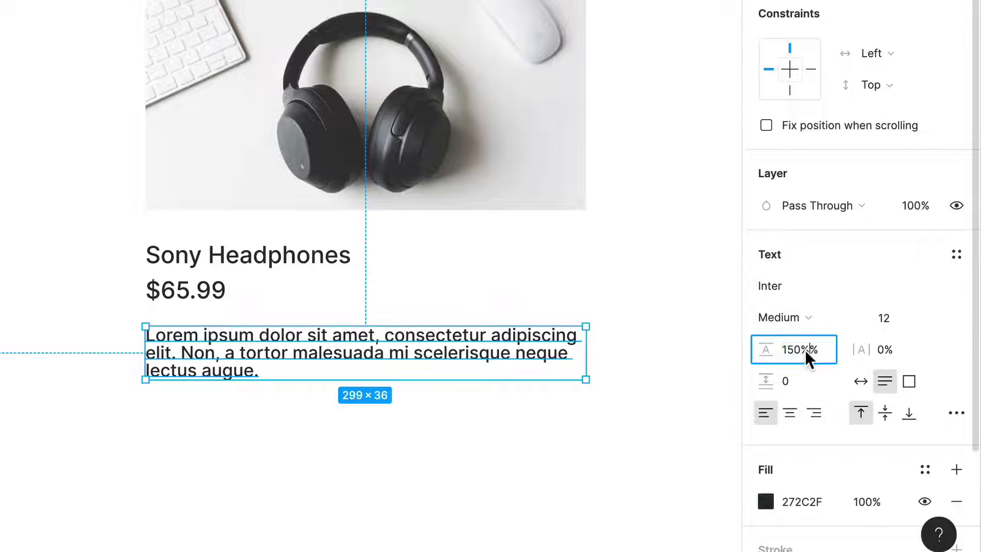
{"action": "key", "text": "Return"}
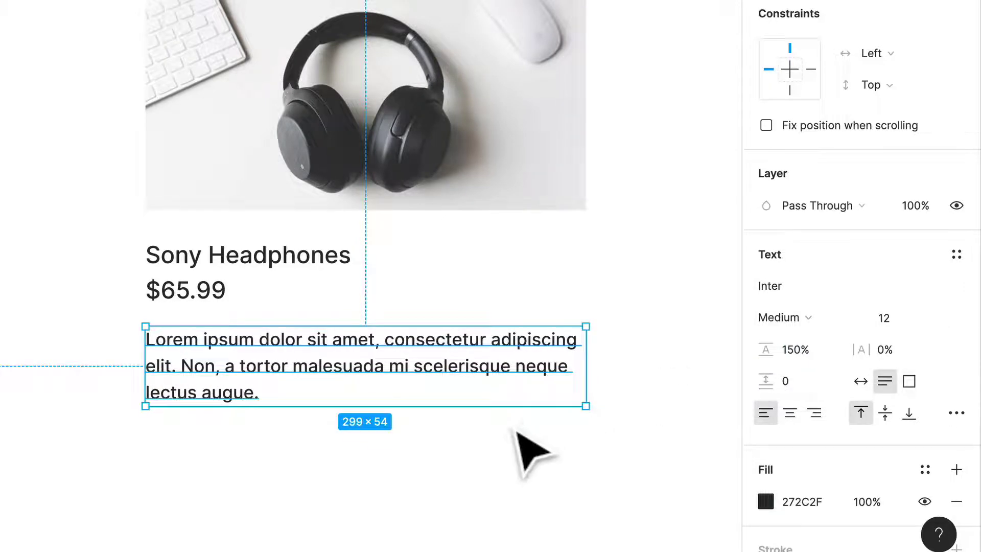
{"action": "left_click_drag", "start_coordinate": [367, 364], "coordinate": [366, 354]}
- Change the description's font weight to Regular
{"action": "left_click", "coordinate": [802, 319]}
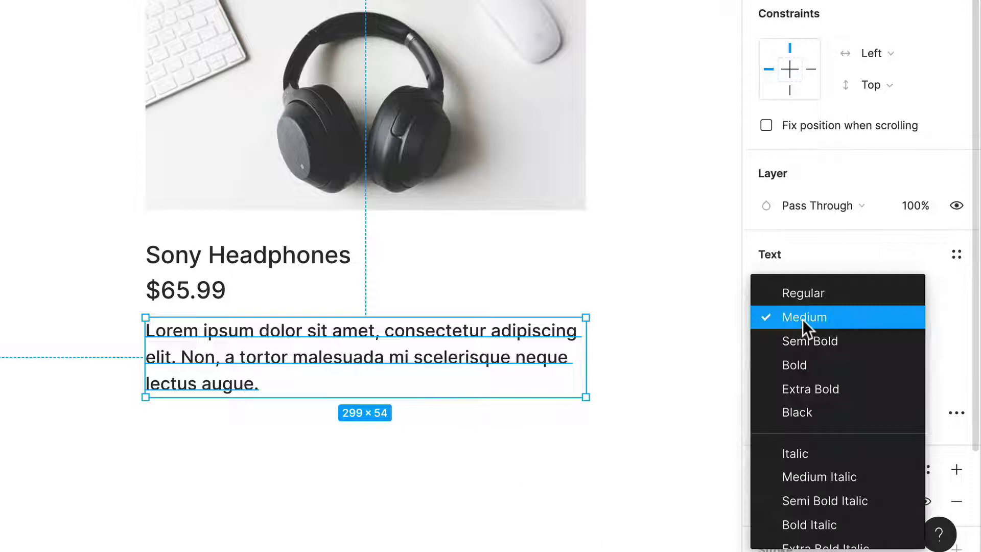
{"action": "left_click", "coordinate": [756, 295]}
{"action": "left_click", "coordinate": [572, 301]}
- Change the $65.99 price's font weight to Bold
{"action": "left_click", "coordinate": [234, 301]}
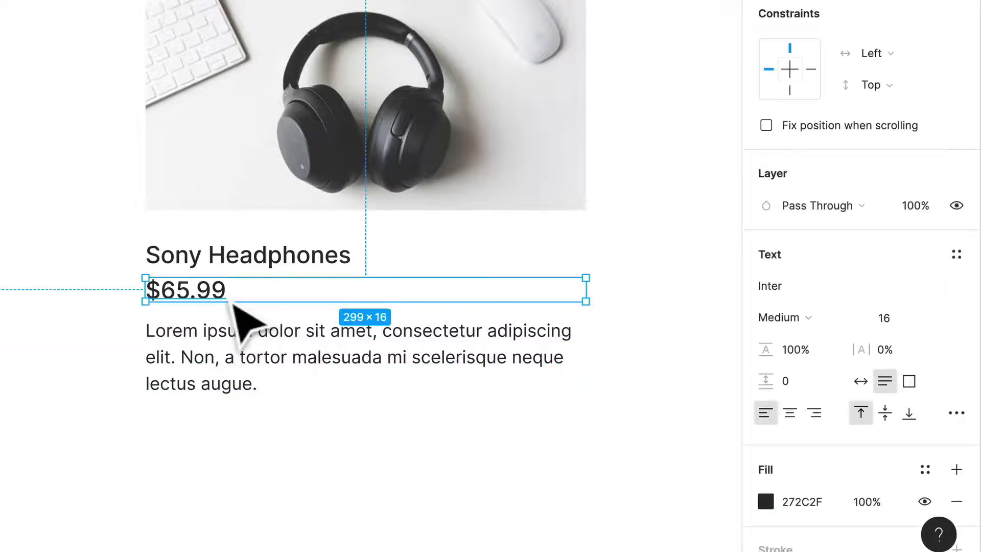
{"action": "left_click", "coordinate": [809, 320]}
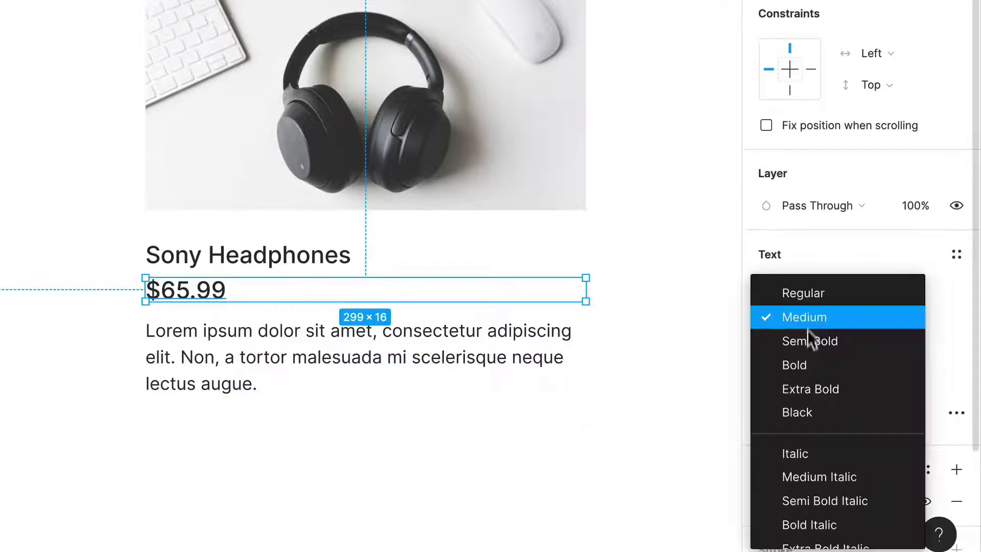
{"action": "left_click", "coordinate": [809, 366]}
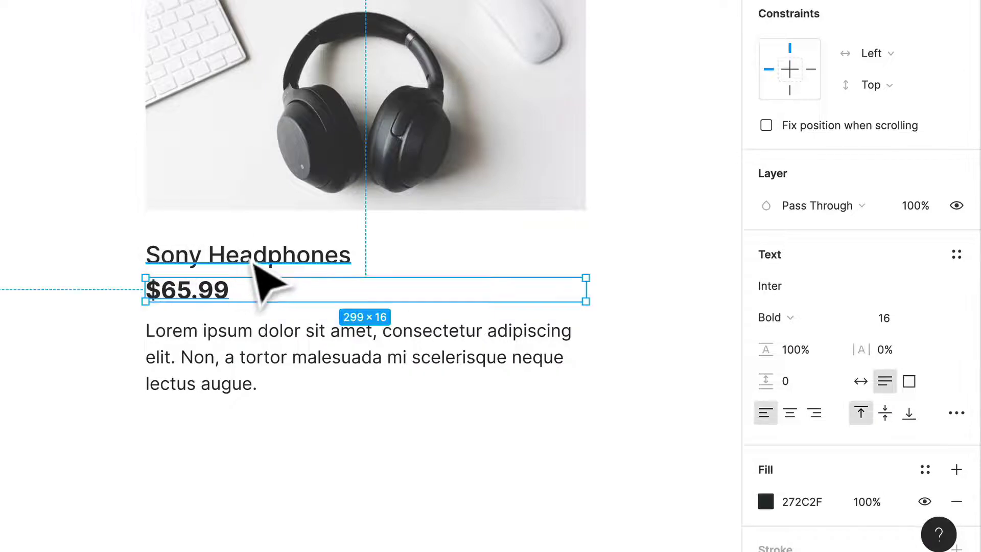
- Set the Sony Headphones title to font size 20 and Regular weight, and nudge the price slightly down
{"action": "left_click", "coordinate": [309, 258]}
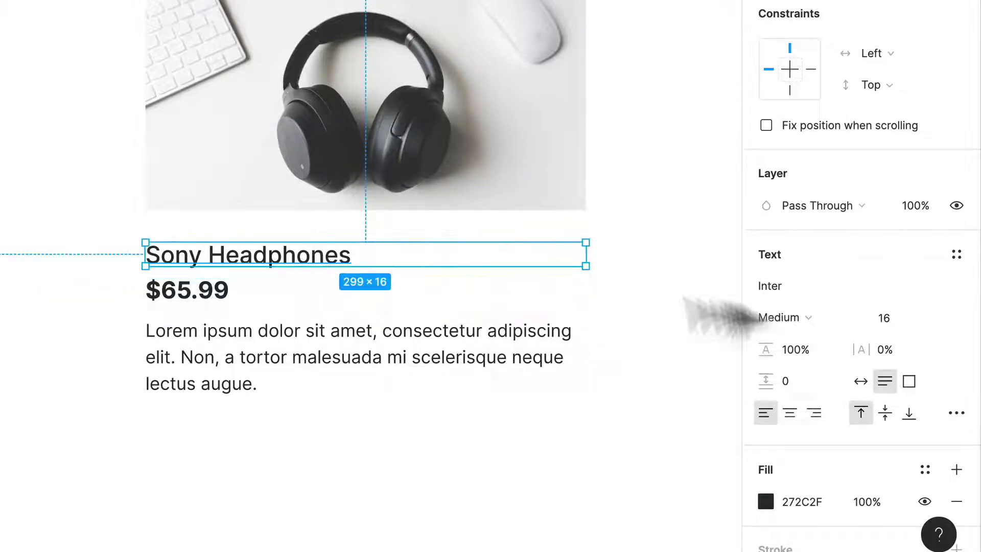
{"action": "left_click", "coordinate": [934, 318]}
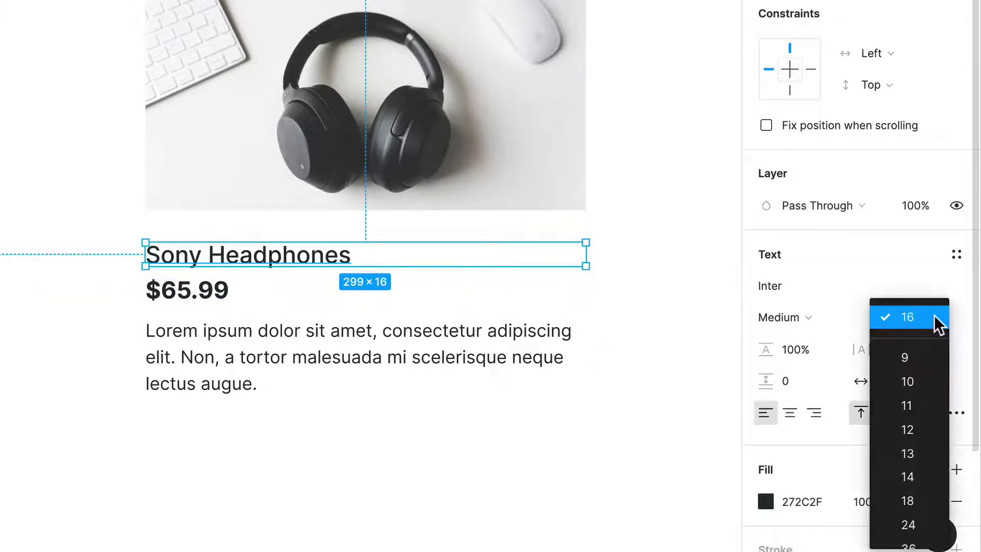
{"action": "left_click", "coordinate": [934, 315]}
{"action": "left_click", "coordinate": [901, 318]}
{"action": "type", "text": "20"}
{"action": "key", "text": "Return"}
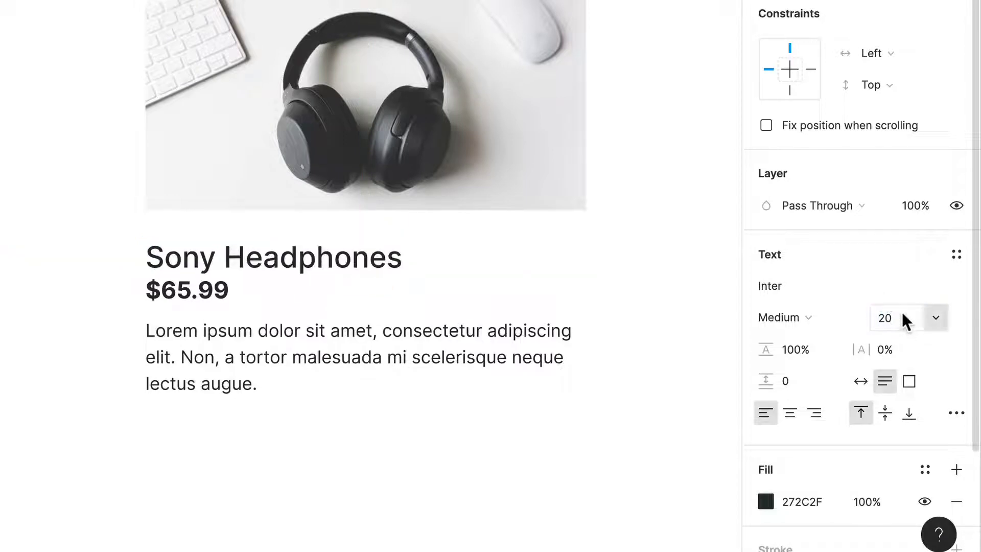
{"action": "left_click", "coordinate": [811, 315]}
{"action": "left_click", "coordinate": [812, 295]}
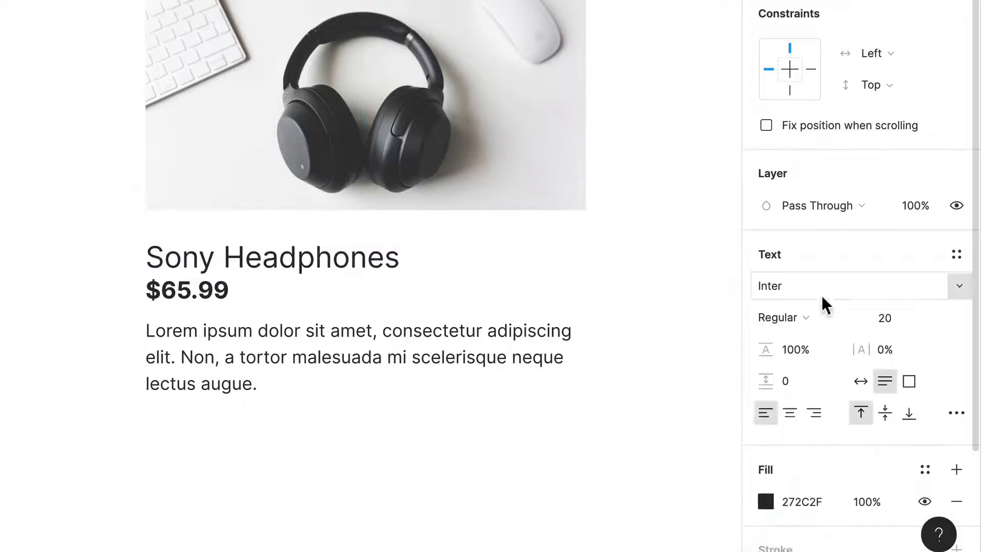
{"action": "left_click", "coordinate": [203, 305]}
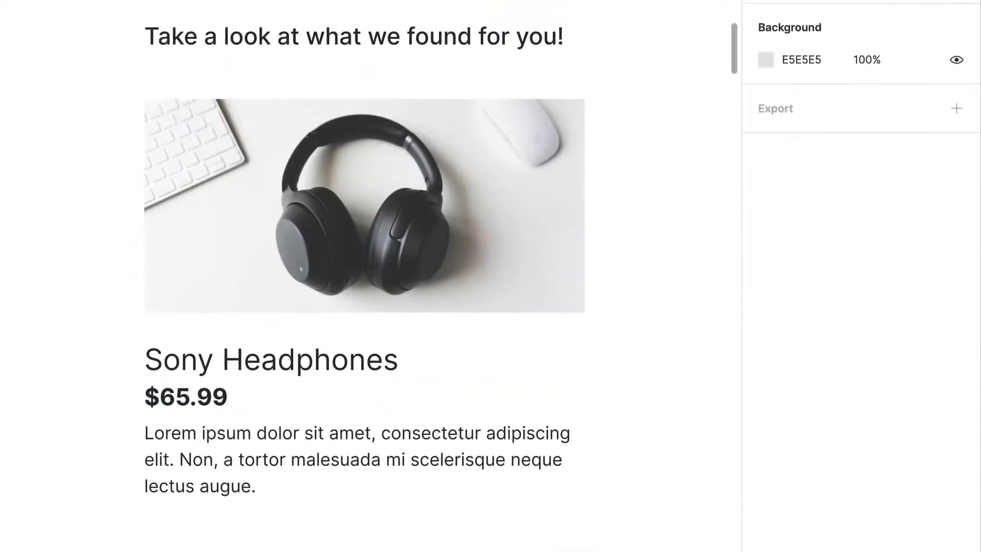
- Duplicate the description below itself, replace the copy's text with "Sale" and set the text box to auto width
{"action": "left_click", "coordinate": [426, 467]}
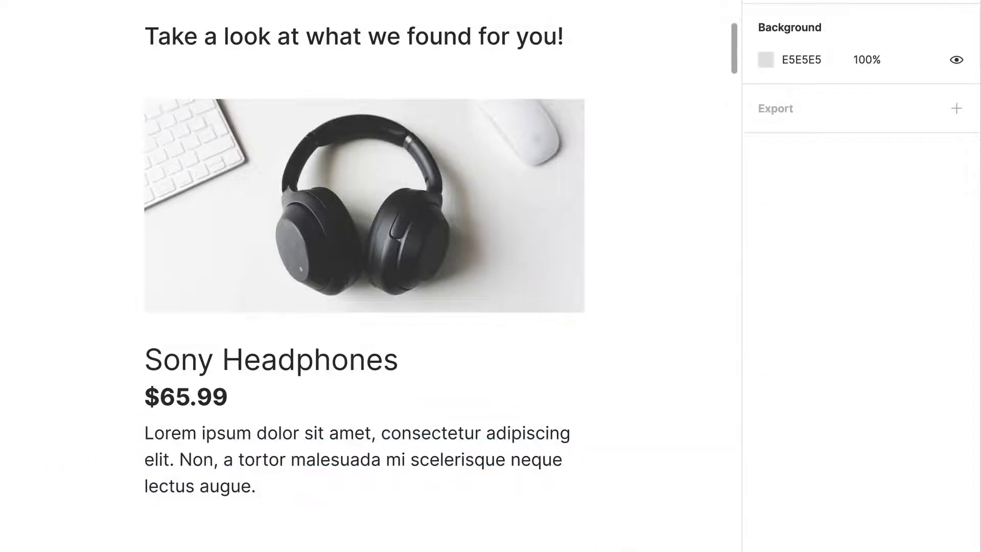
{"action": "left_click_drag", "start_coordinate": [323, 427], "coordinate": [320, 551]}
{"action": "double_click", "coordinate": [302, 393]}
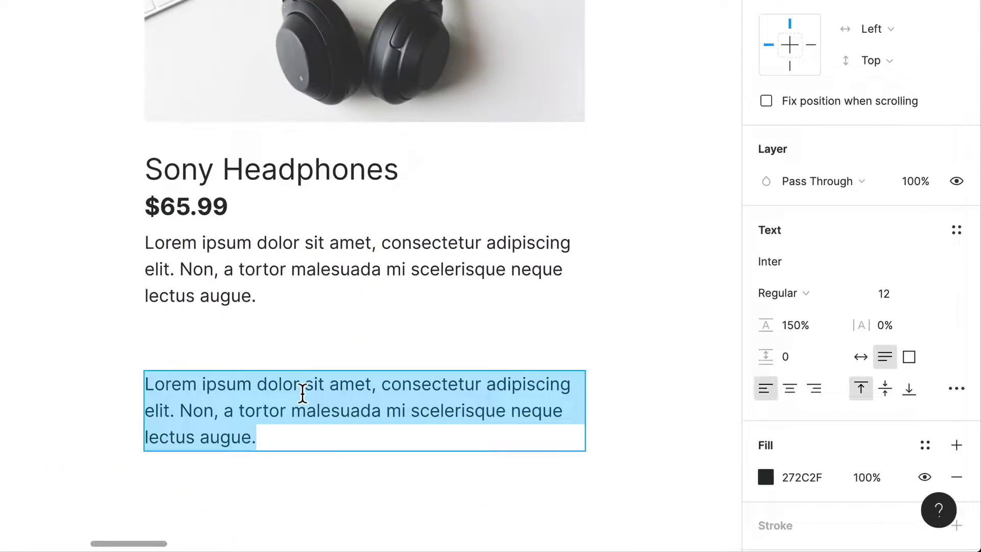
{"action": "type", "text": "Sale"}
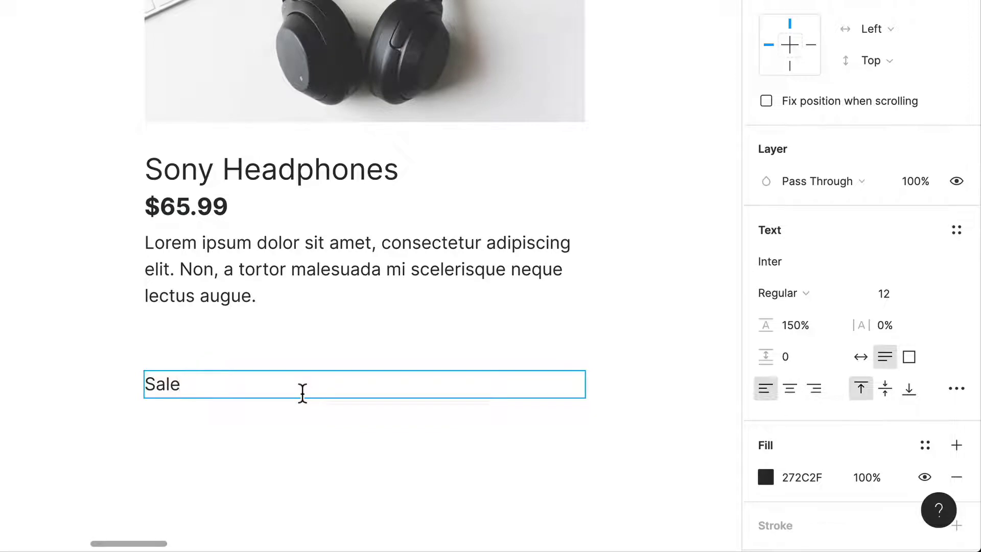
{"action": "key", "text": "ctrl+a"}
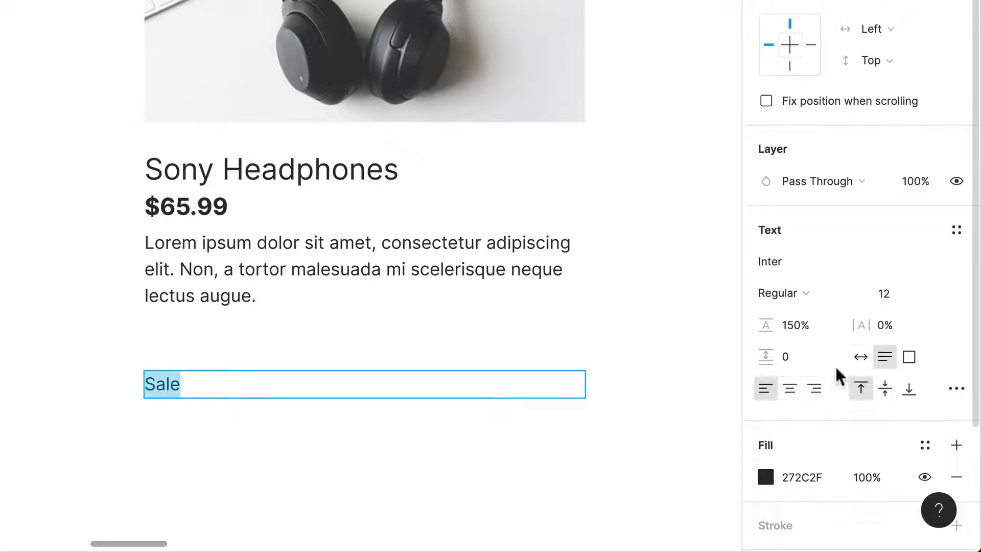
{"action": "left_click", "coordinate": [860, 357]}
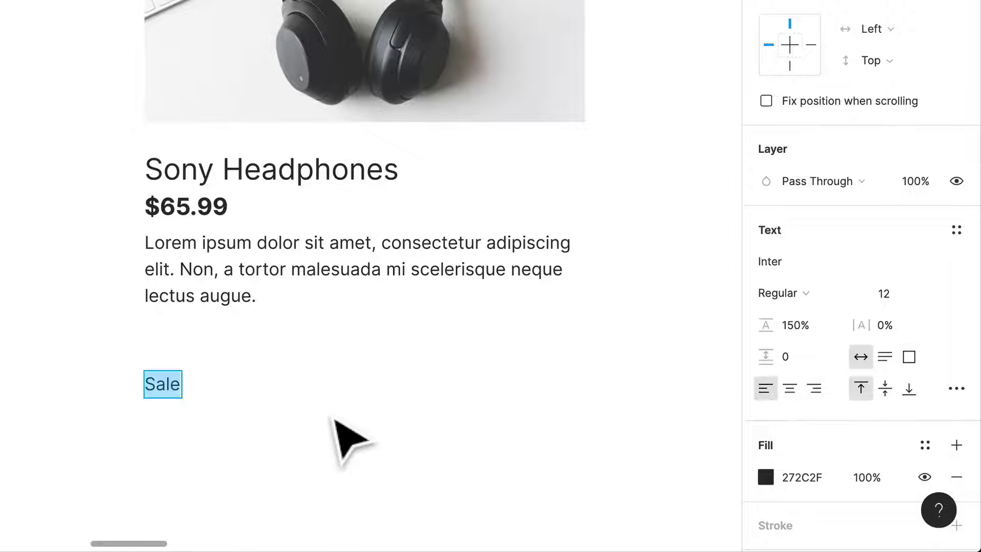
{"action": "key", "text": "Escape"}
- Wrap the Sale text in a frame with horizontal auto layout, using 8 horizontal padding and 0 vertical padding
{"action": "key", "text": "alt+super"}
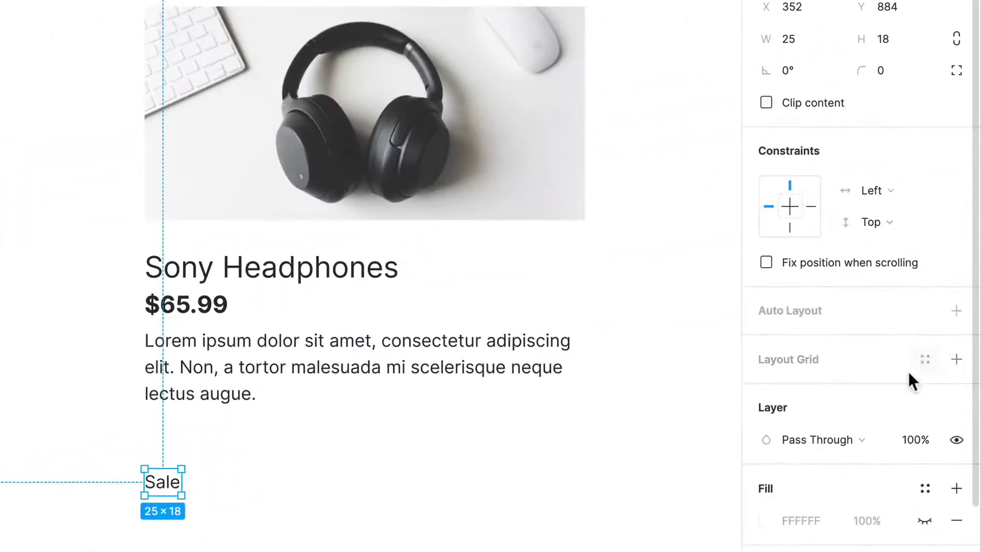
{"action": "left_click", "coordinate": [951, 312]}
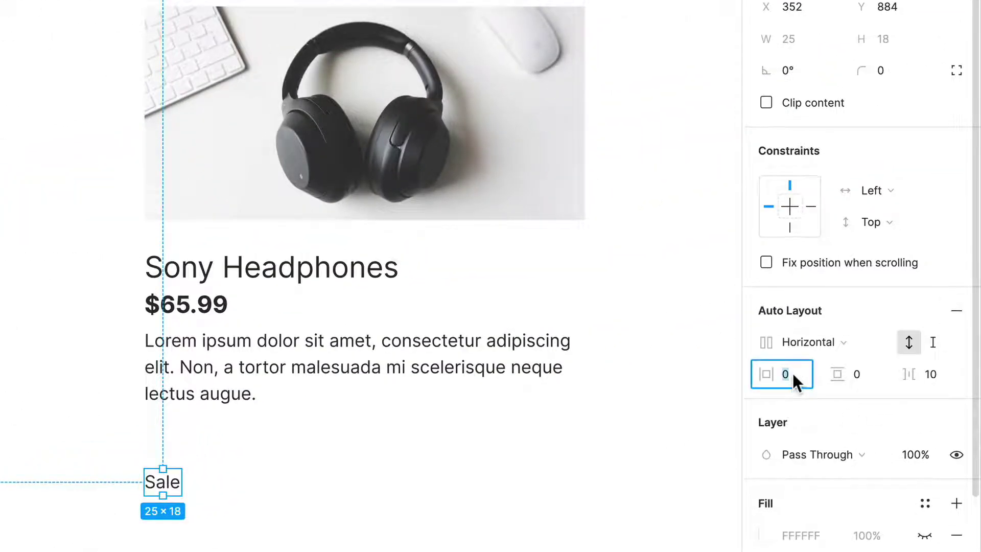
{"action": "type", "text": "8"}
{"action": "key", "text": "Return"}
{"action": "left_click", "coordinate": [870, 371]}
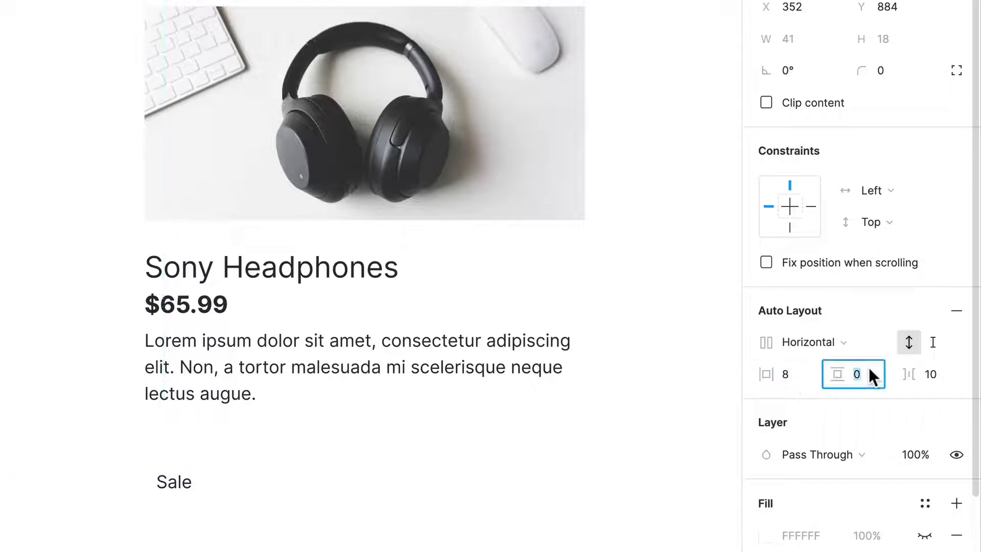
{"action": "type", "text": "8"}
{"action": "key", "text": "Return"}
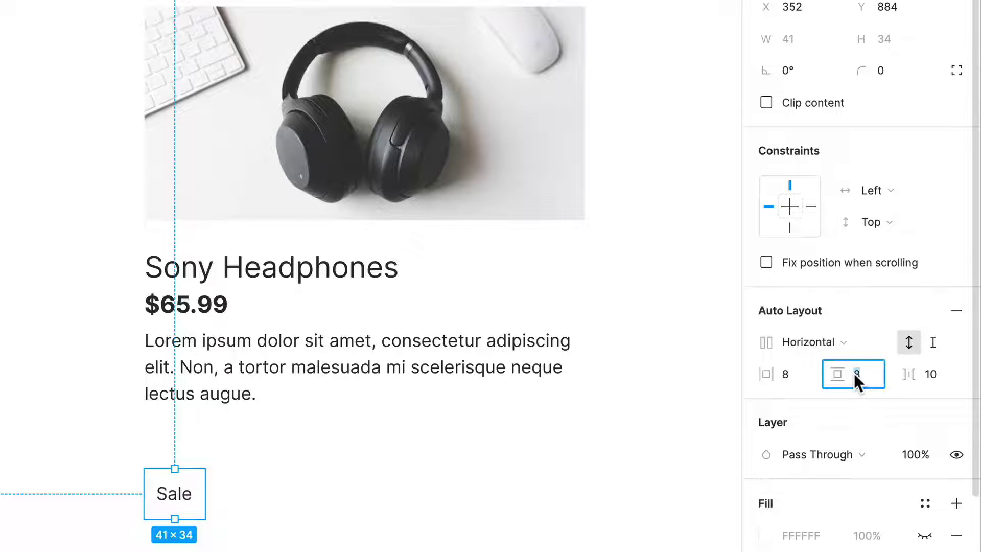
{"action": "type", "text": "0"}
{"action": "key", "text": "Return"}
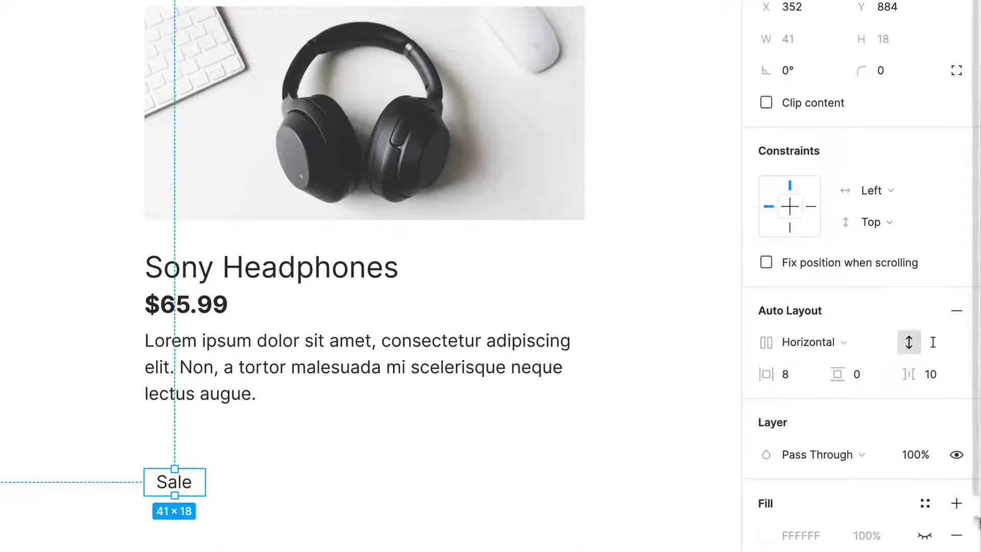
- Set the Sale frame's corner radius to 100
{"action": "left_click", "coordinate": [886, 71]}
{"action": "type", "text": "10"}
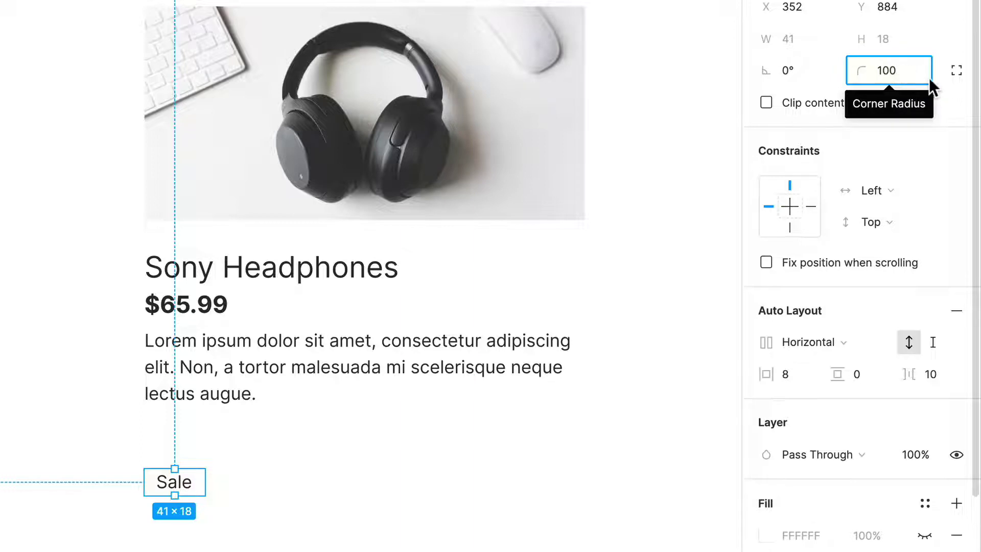
{"action": "type", "text": "0"}
{"action": "key", "text": "Return"}
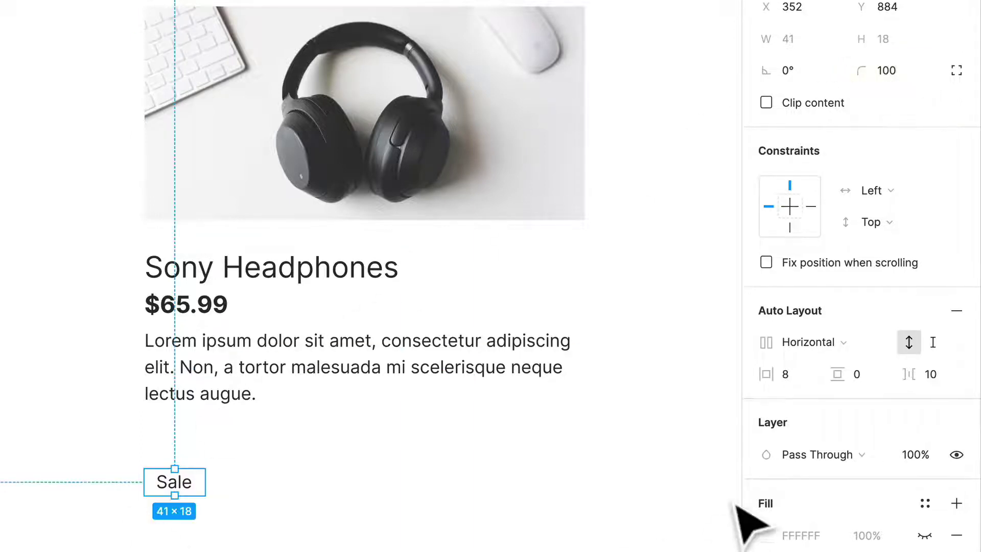
- Fill the Sale badge with the orange document color FAB131 and change its text color to FFFFFF
{"action": "scroll", "coordinate": [817, 515], "scroll_direction": "down", "scroll_amount": 1}
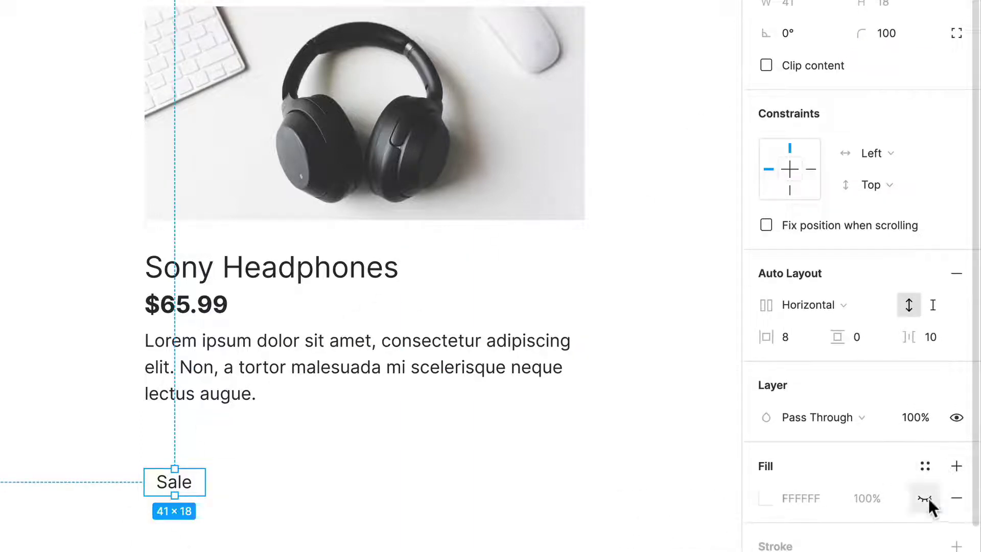
{"action": "left_click", "coordinate": [769, 499]}
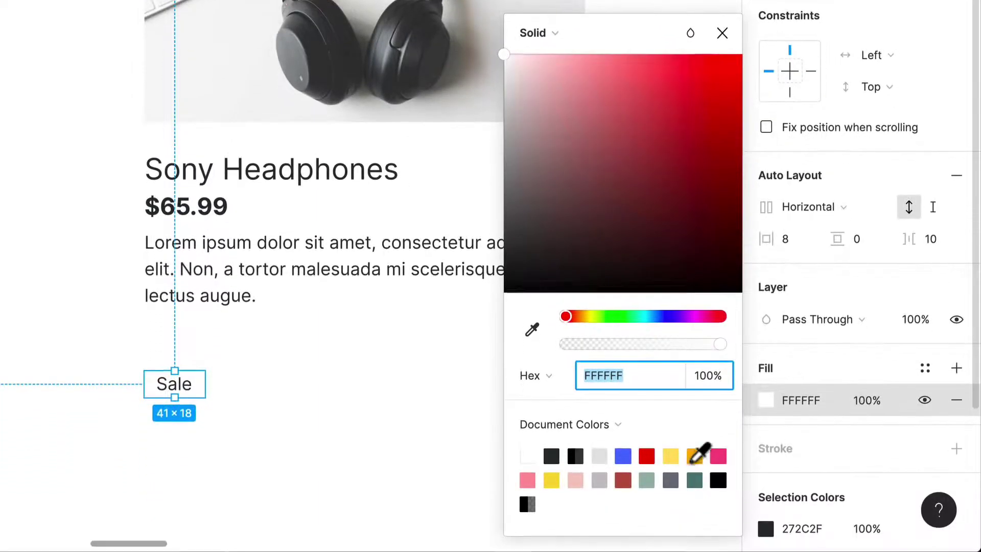
{"action": "left_click", "coordinate": [694, 550]}
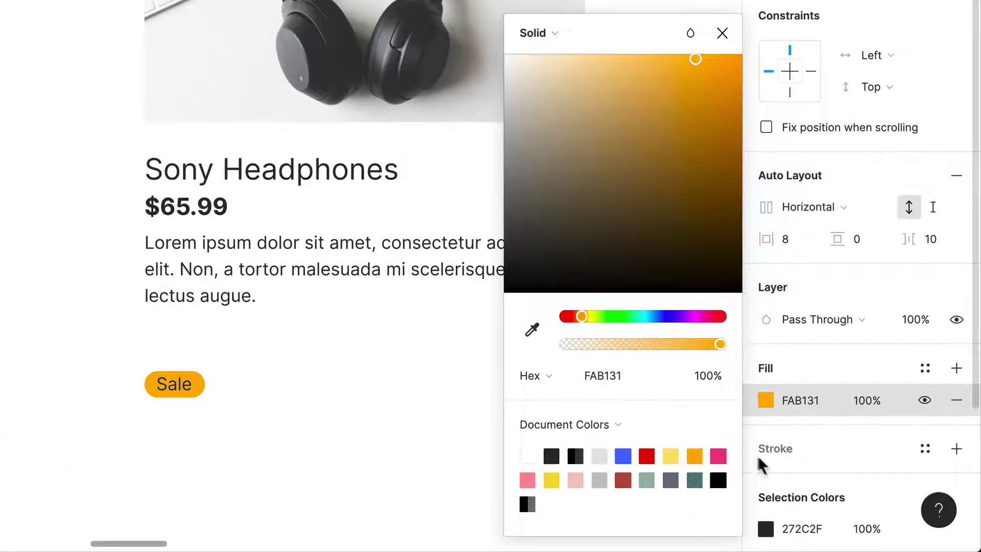
{"action": "scroll", "coordinate": [761, 464], "scroll_direction": "down", "scroll_amount": 4}
{"action": "type", "text": "FFFFFF"}
{"action": "key", "text": "Return"}
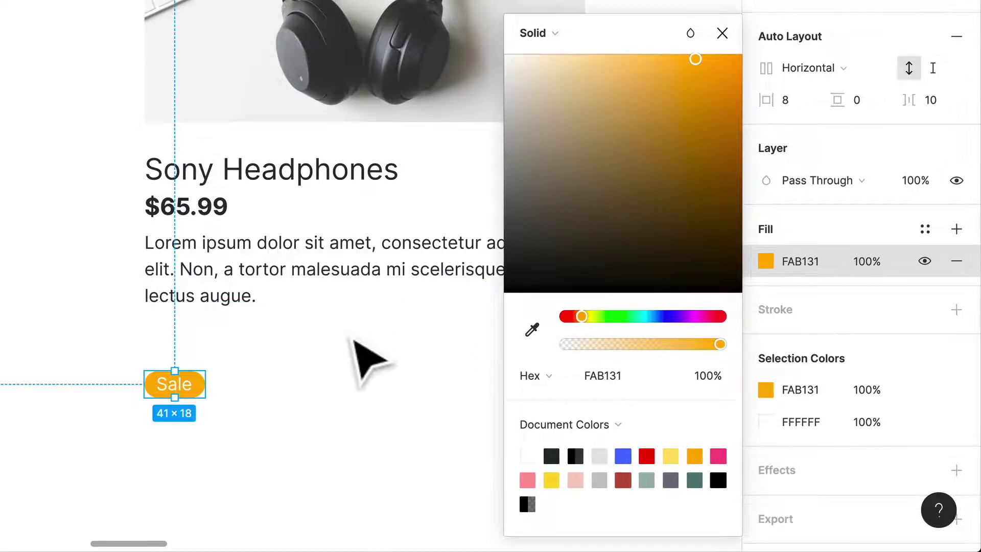
{"action": "left_click", "coordinate": [361, 355]}
- Set the Sale badge's text to uppercase and its font weight to Semi Bold
{"action": "double_click", "coordinate": [180, 384]}
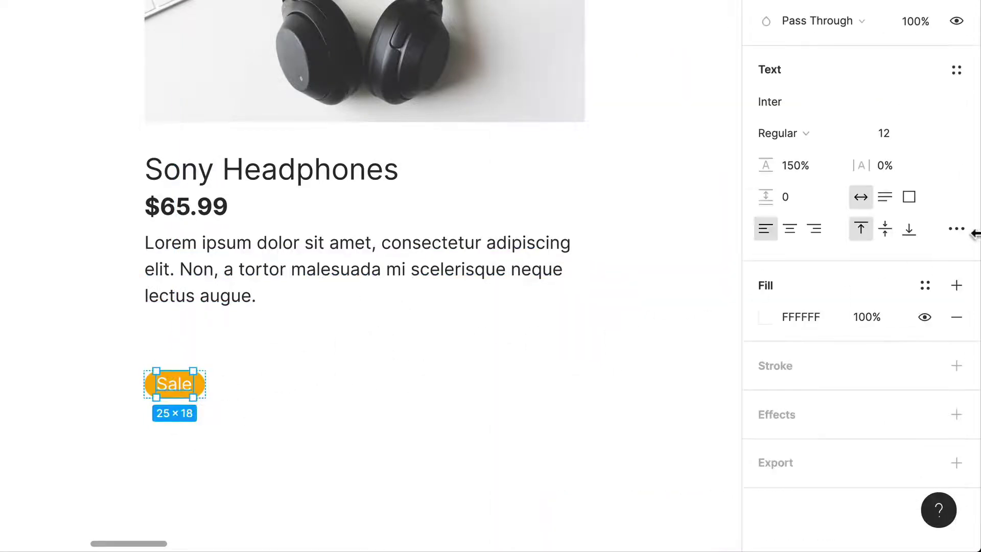
{"action": "left_click", "coordinate": [961, 230]}
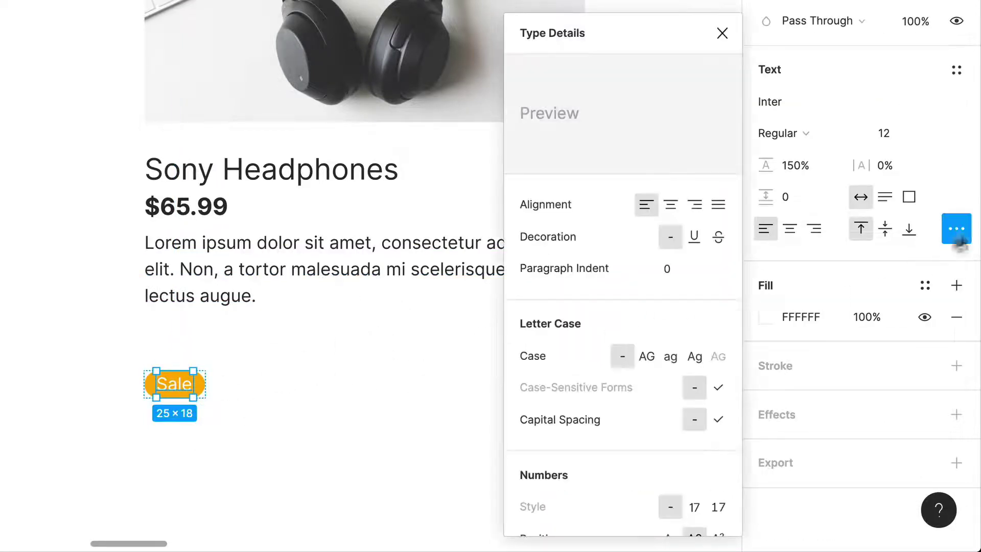
{"action": "left_click", "coordinate": [647, 354]}
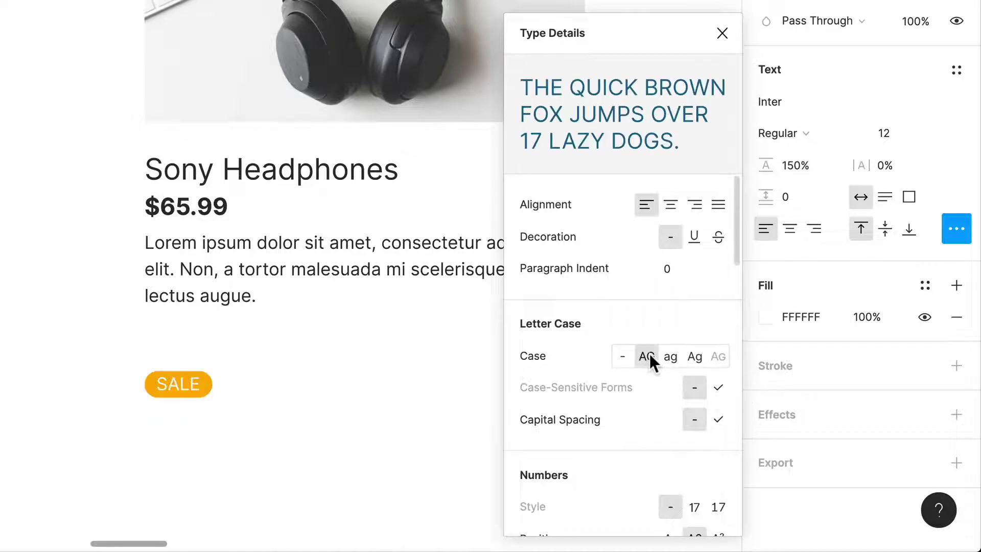
{"action": "left_click", "coordinate": [806, 135]}
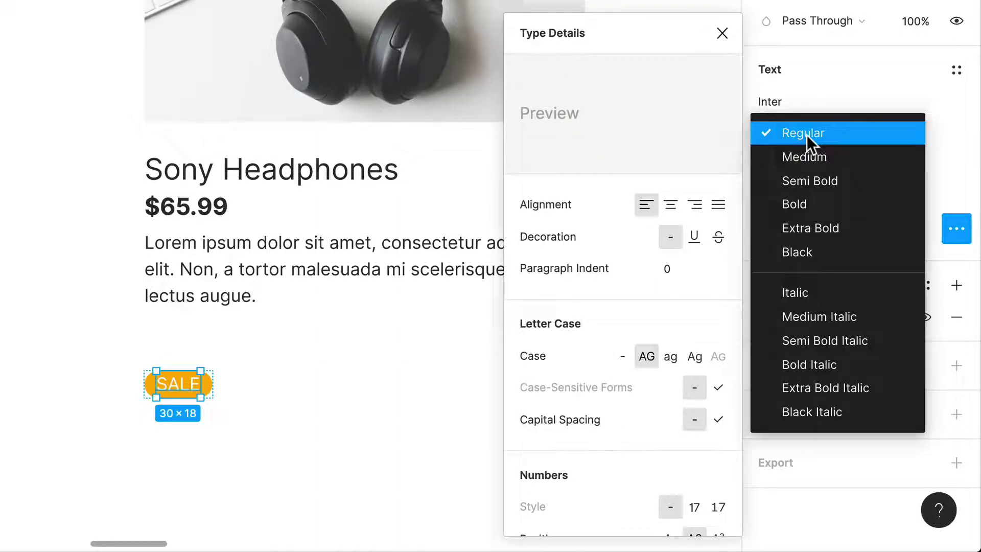
{"action": "left_click", "coordinate": [851, 204]}
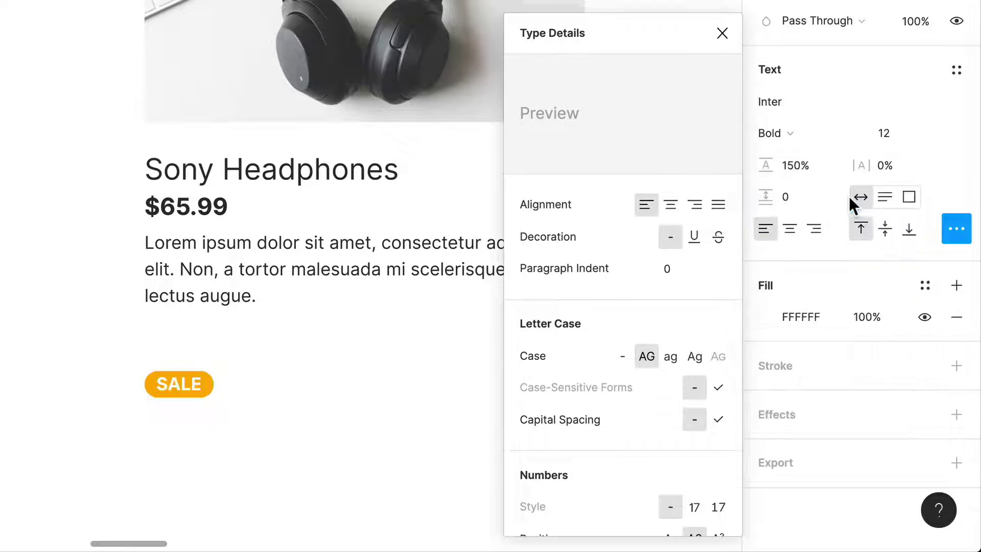
{"action": "left_click", "coordinate": [799, 129]}
{"action": "left_click", "coordinate": [803, 111]}
- Set the SALE text's letter spacing to 5% and close the type details
{"action": "left_click", "coordinate": [884, 166]}
{"action": "type", "text": "1%"}
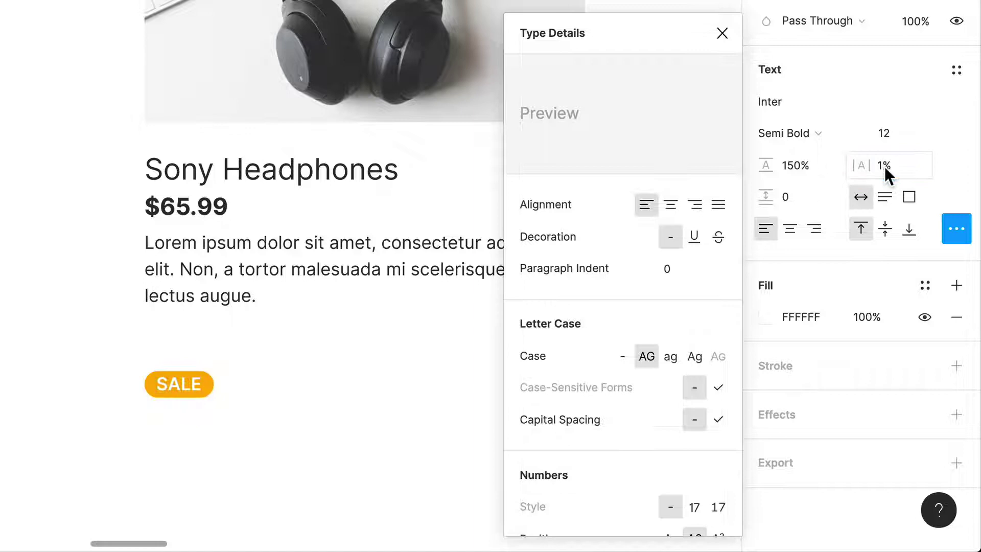
{"action": "type", "text": "5%"}
{"action": "key", "text": "Return"}
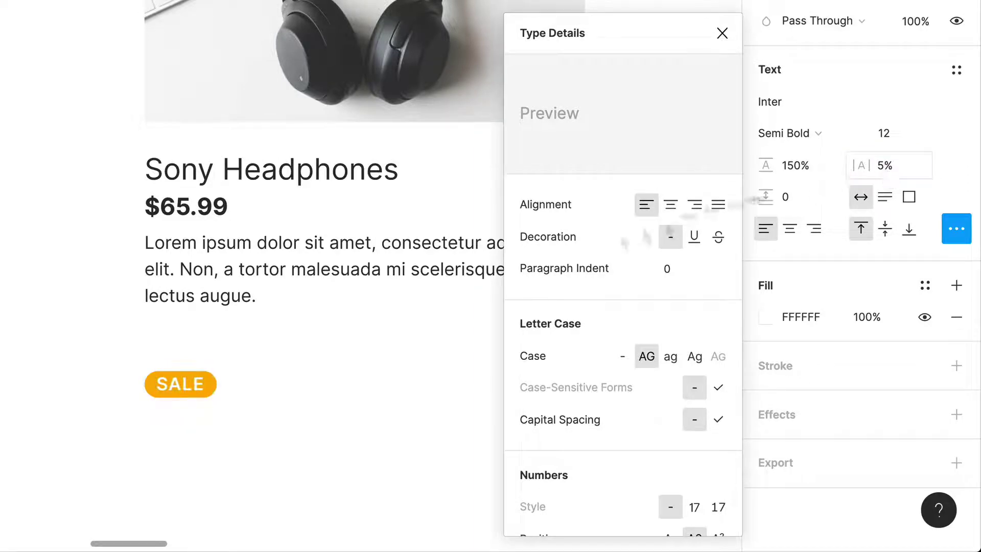
{"action": "left_click", "coordinate": [722, 33]}
{"action": "left_click", "coordinate": [439, 378]}
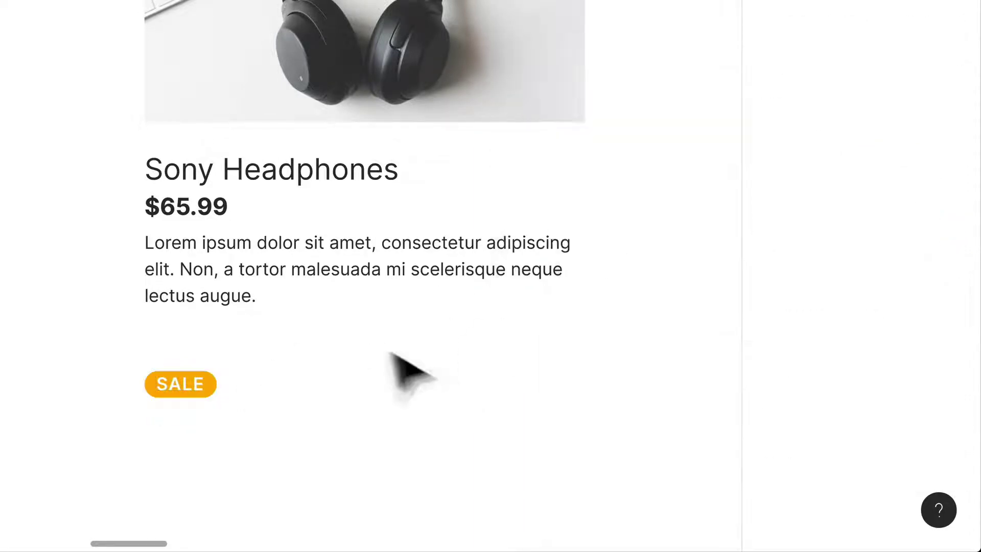
- Move the SALE badge up beside the title and price, try its text at font size 14, and undo that size
{"action": "left_click_drag", "start_coordinate": [179, 388], "coordinate": [517, 213]}
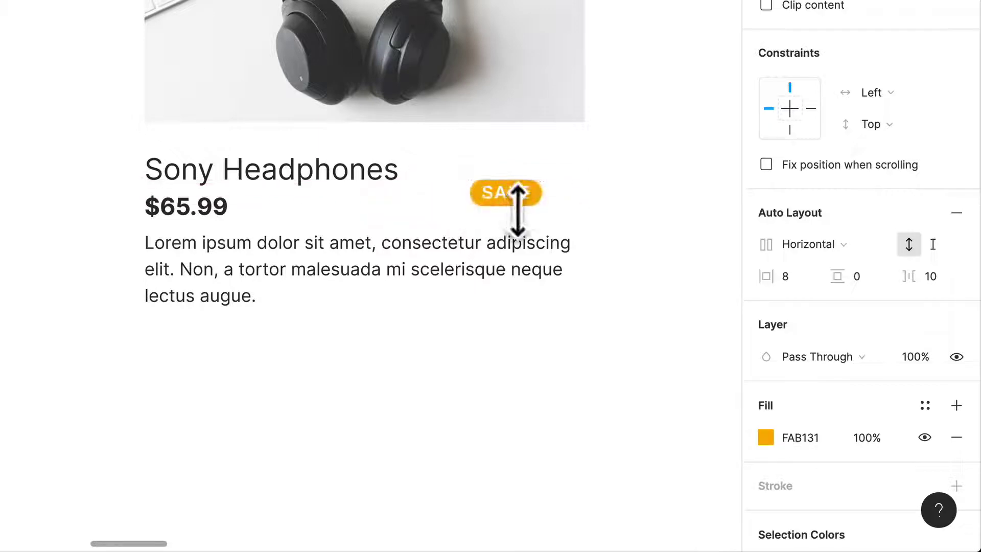
{"action": "double_click", "coordinate": [506, 192]}
{"action": "type", "text": "14"}
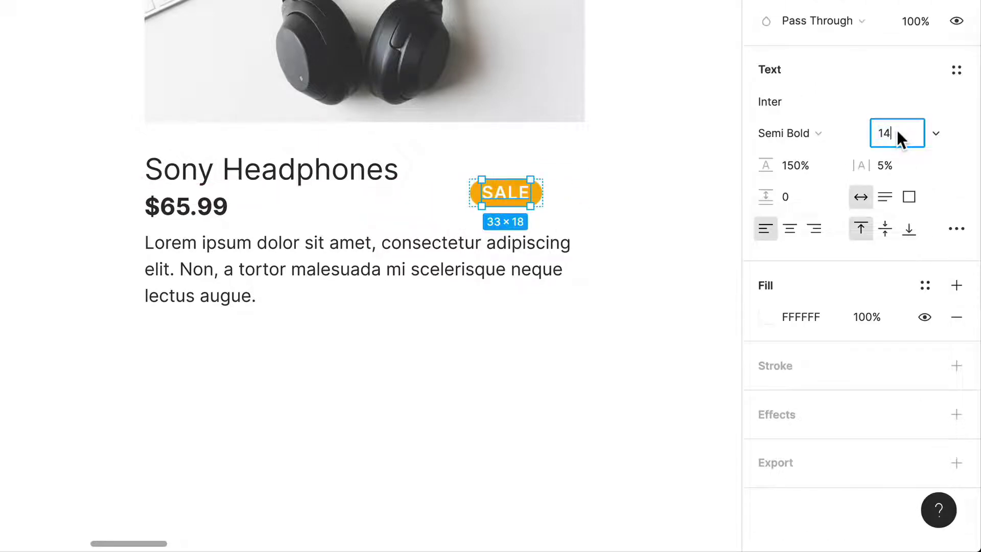
{"action": "key", "text": "Return"}
{"action": "key", "text": "ctrl+z"}
- Align the SALE badge with the headphones image's right edge and the top of the Sony Headphones title
{"action": "left_click", "coordinate": [669, 210]}
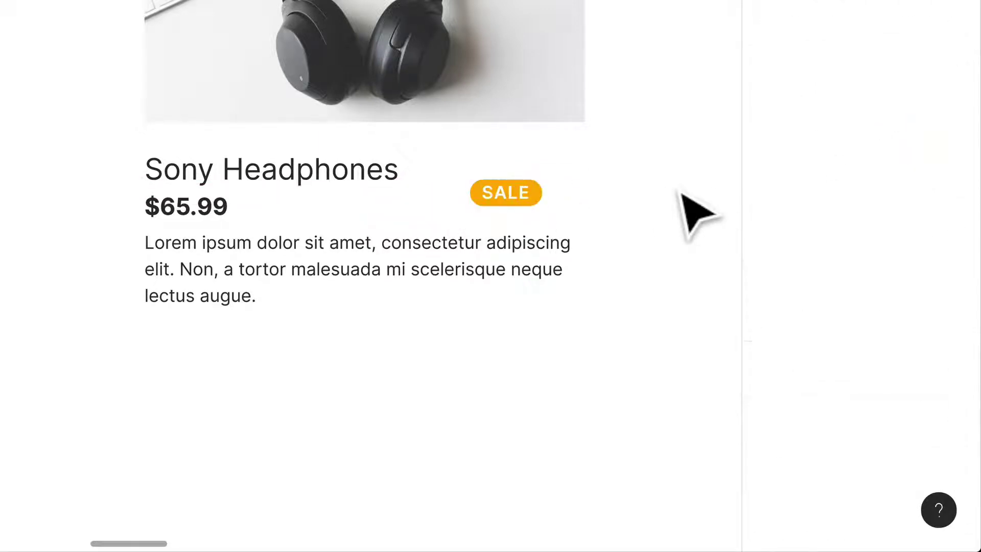
{"action": "left_click_drag", "start_coordinate": [527, 207], "coordinate": [563, 183]}
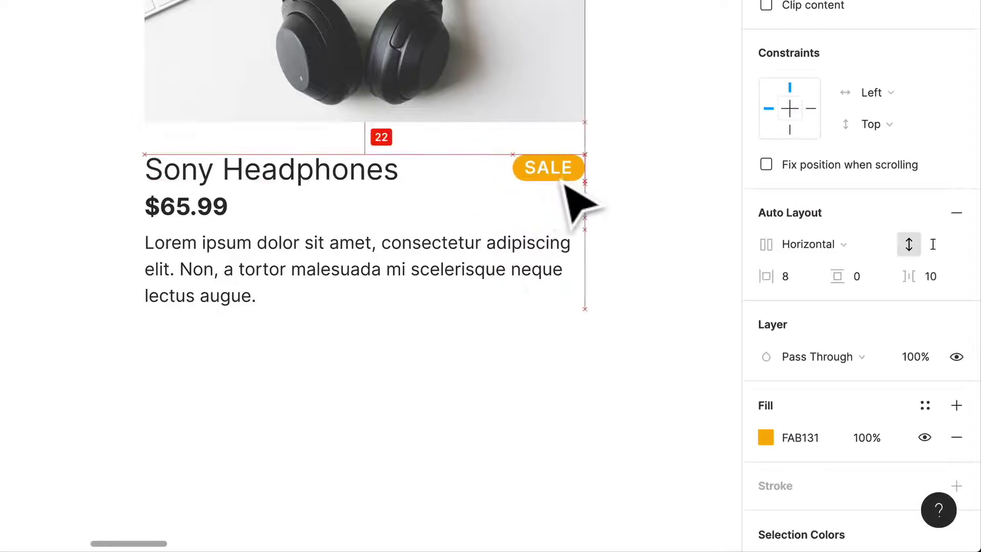
- Move the "Take a look at what we found for you!" subheading slightly up, closer to the headline
{"action": "left_click", "coordinate": [654, 302]}
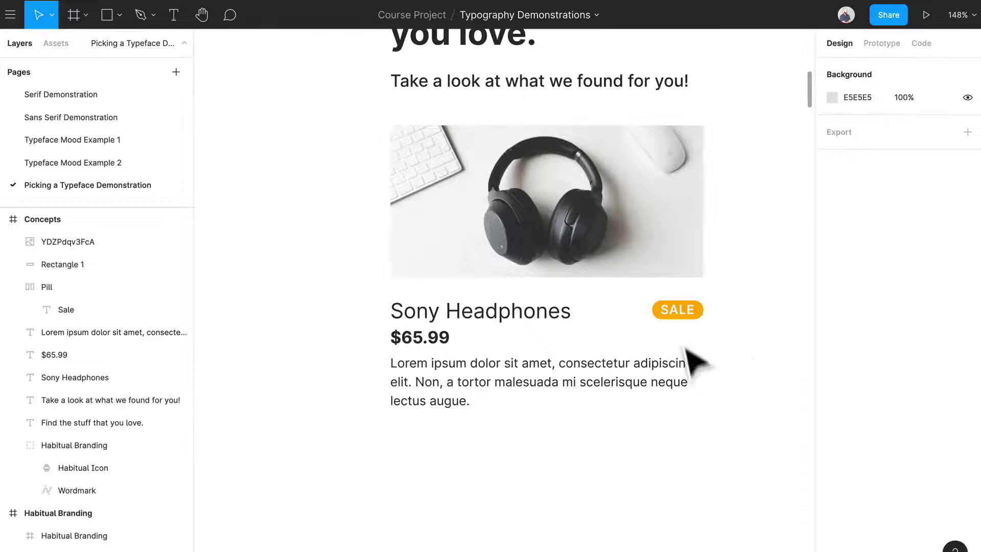
{"action": "scroll", "coordinate": [697, 321], "scroll_direction": "up", "scroll_amount": 3}
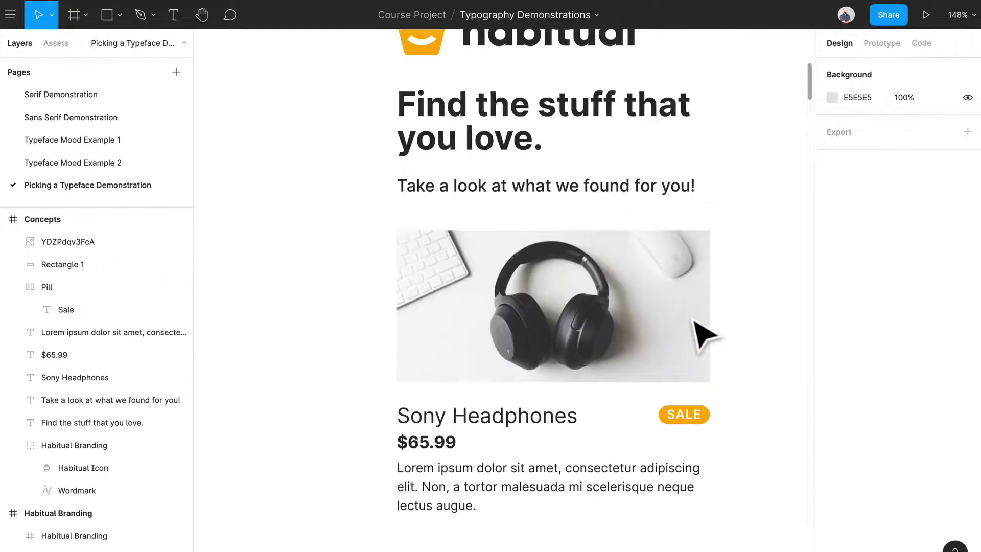
{"action": "scroll", "coordinate": [736, 347], "scroll_direction": "right", "scroll_amount": 1}
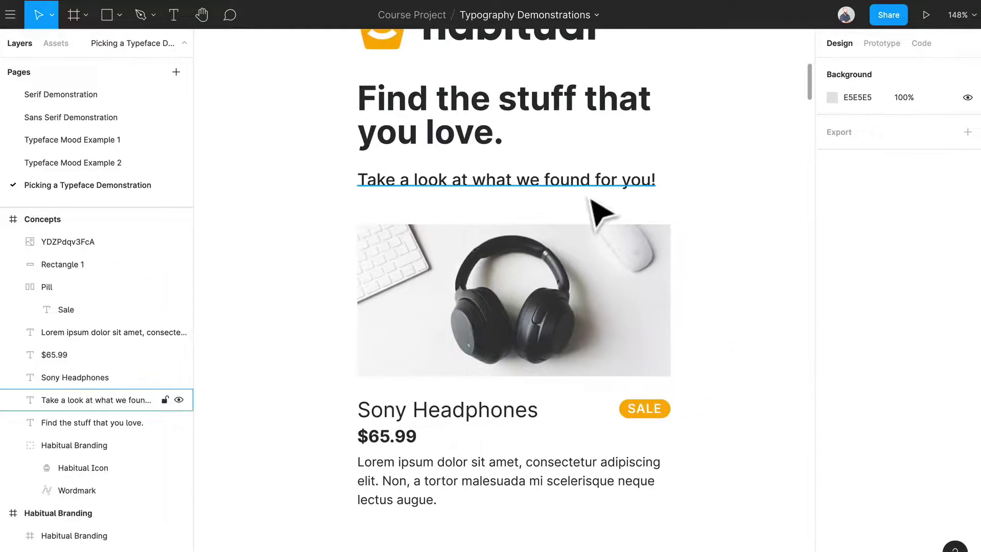
{"action": "left_click_drag", "start_coordinate": [594, 200], "coordinate": [594, 193]}
{"action": "left_click", "coordinate": [733, 253]}
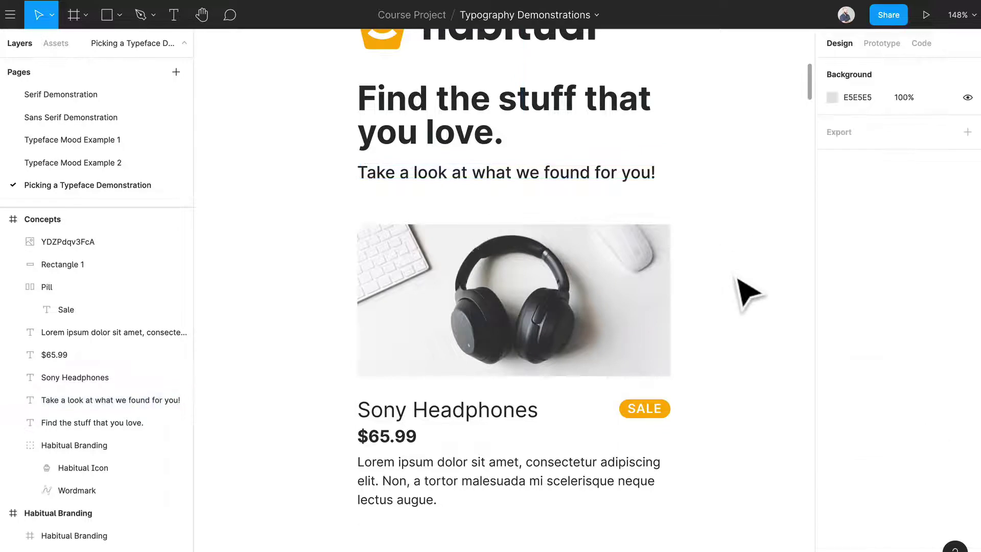
{"action": "scroll", "coordinate": [720, 426], "scroll_direction": "down", "scroll_amount": 3}
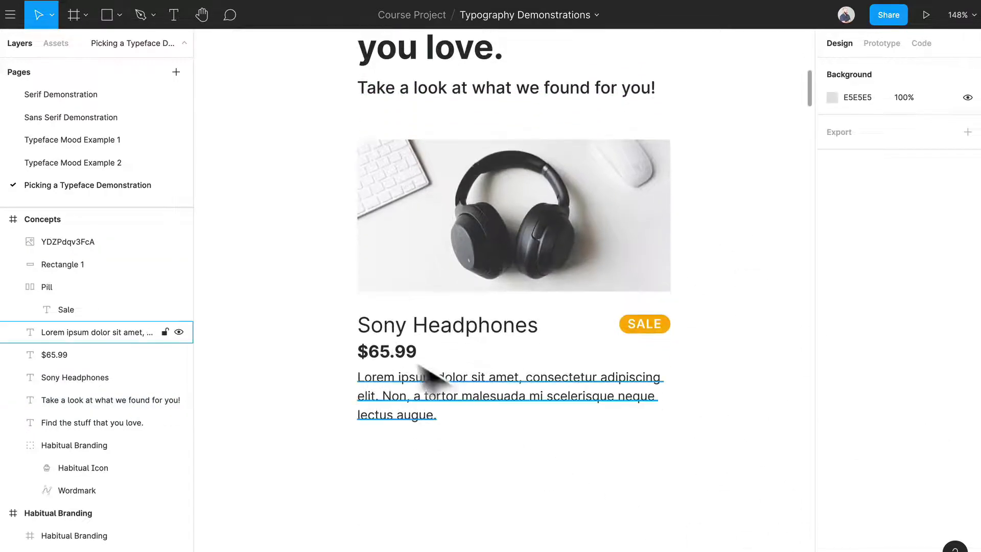
{"action": "left_click", "coordinate": [429, 389]}
{"action": "left_click", "coordinate": [746, 480]}
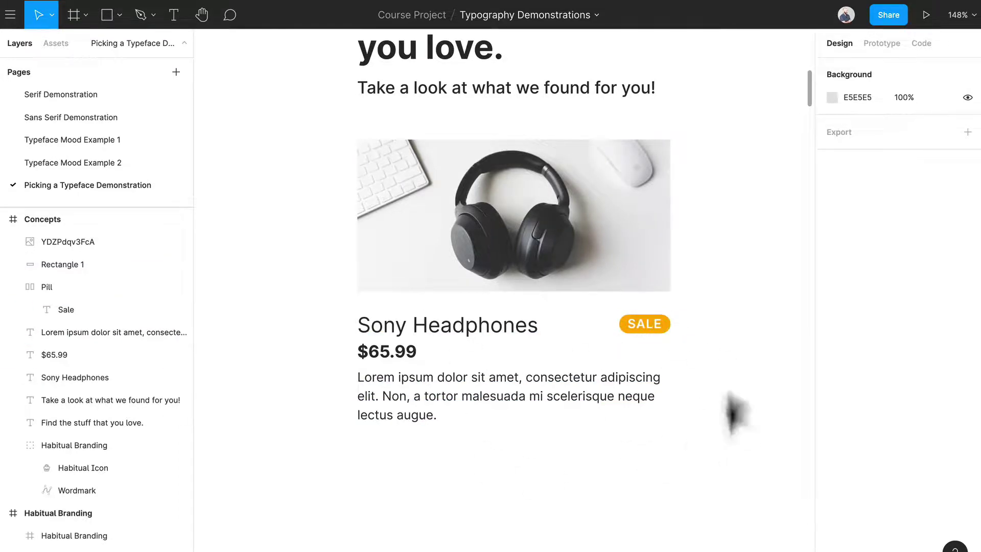
- Select the logo, headline, subheading and headphones listing together and move them nearer the Concepts frame's top-left corner
{"action": "scroll", "coordinate": [697, 455], "scroll_direction": "down", "scroll_amount": 5}
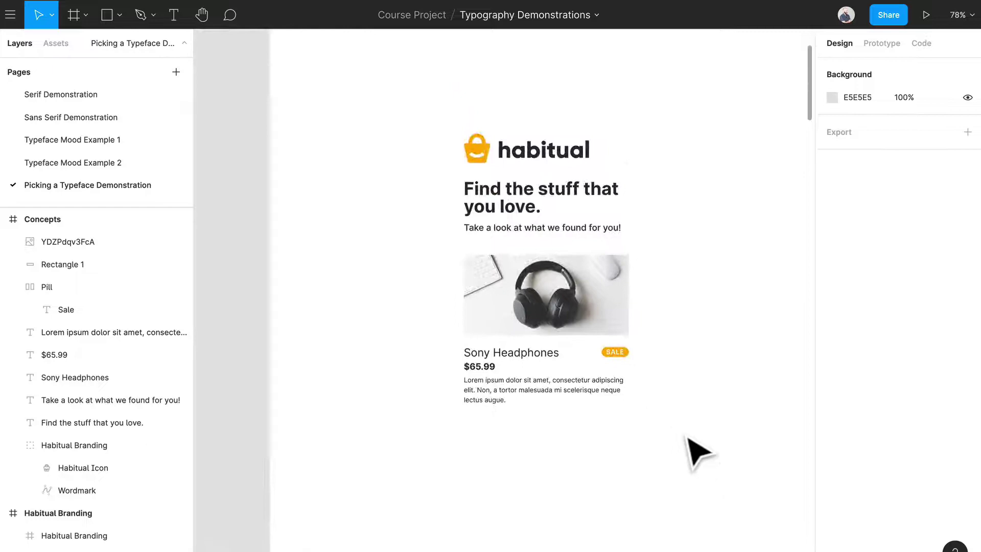
{"action": "scroll", "coordinate": [697, 452], "scroll_direction": "down", "scroll_amount": 5}
{"action": "left_click_drag", "start_coordinate": [688, 443], "coordinate": [544, 270]}
{"action": "left_click_drag", "start_coordinate": [604, 348], "coordinate": [582, 292]}
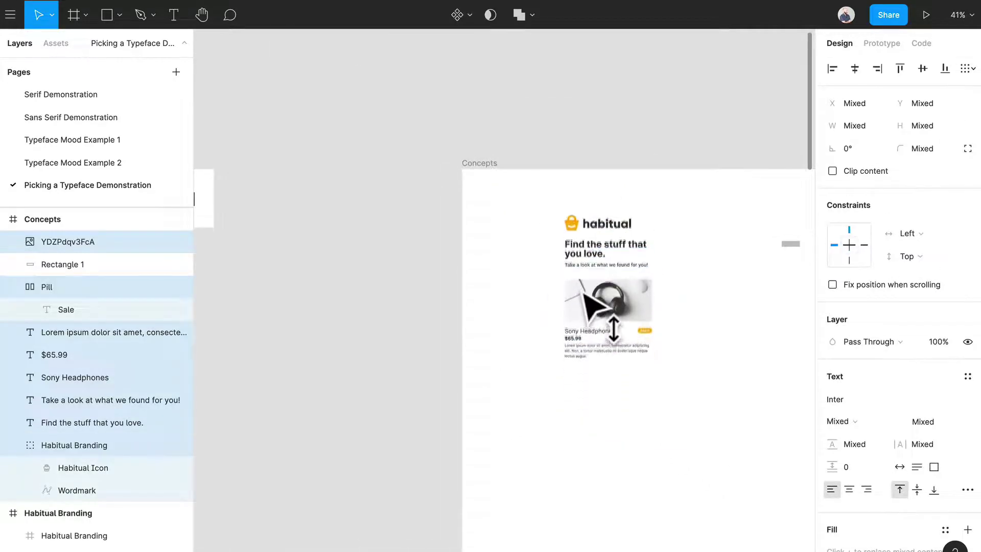
{"action": "left_click_drag", "start_coordinate": [612, 329], "coordinate": [589, 310]}
- Delete the leftover grey rectangle beside the design in the Concepts frame
{"action": "scroll", "coordinate": [615, 308], "scroll_direction": "right", "scroll_amount": 3}
{"action": "left_click", "coordinate": [682, 244]}
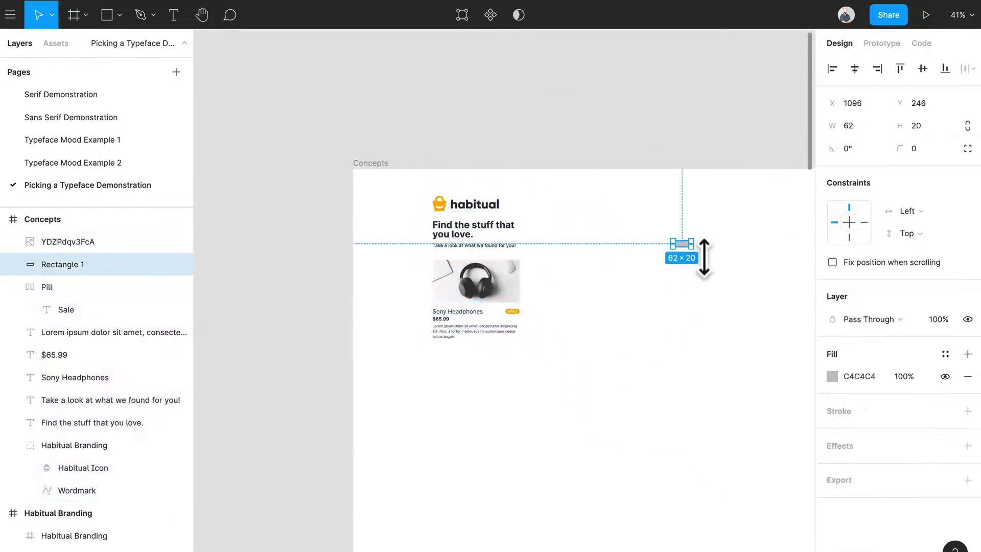
{"action": "key", "text": "Delete"}
- Copy the complete design directly below itself and repeat the duplication to build a column of evenly spaced concepts
{"action": "left_click_drag", "start_coordinate": [580, 432], "coordinate": [395, 187]}
{"action": "left_click_drag", "start_coordinate": [497, 281], "coordinate": [509, 477], "text": "alt"}
{"action": "key", "text": "super+d"}
{"action": "key", "text": "super+d"}
{"action": "key", "text": "super+d"}
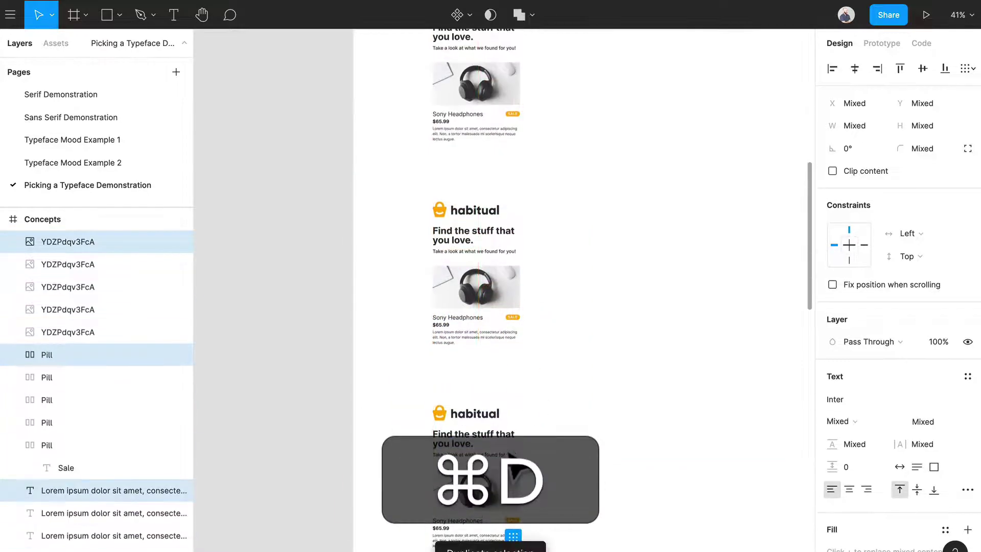
{"action": "key", "text": "super+d"}
{"action": "key", "text": "super+d"}
- Change the font of the second concept's headline, subheading, product title, price and description to Lato
{"action": "scroll", "coordinate": [507, 403], "scroll_direction": "up", "scroll_amount": 7}
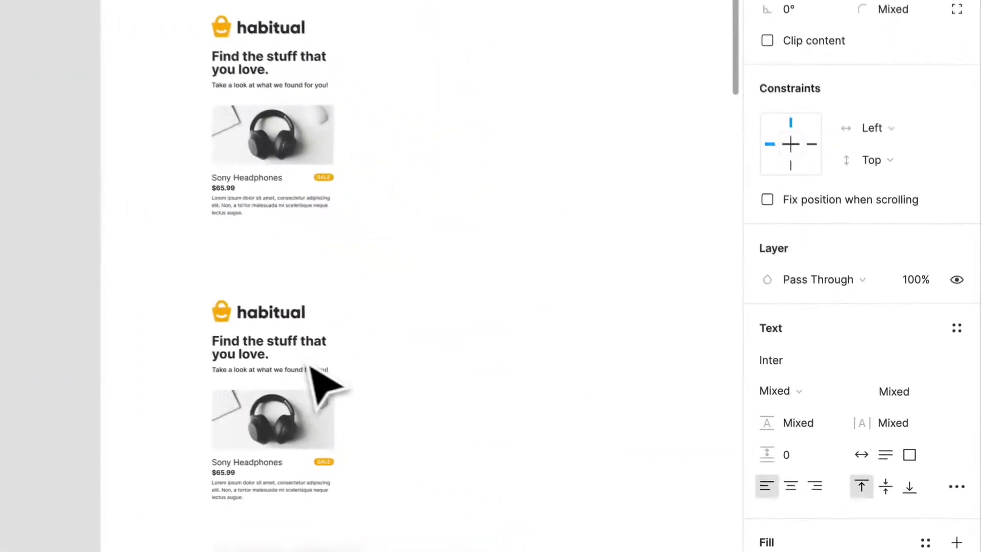
{"action": "scroll", "coordinate": [322, 383], "scroll_direction": "down", "scroll_amount": 3}
{"action": "scroll", "coordinate": [241, 328], "scroll_direction": "up", "scroll_amount": 5}
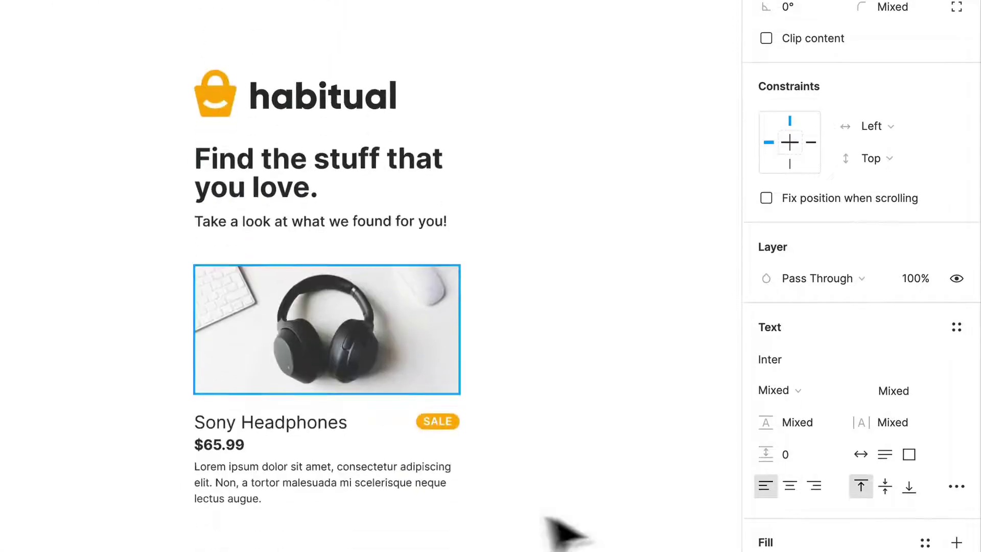
{"action": "left_click_drag", "start_coordinate": [575, 521], "coordinate": [92, 129]}
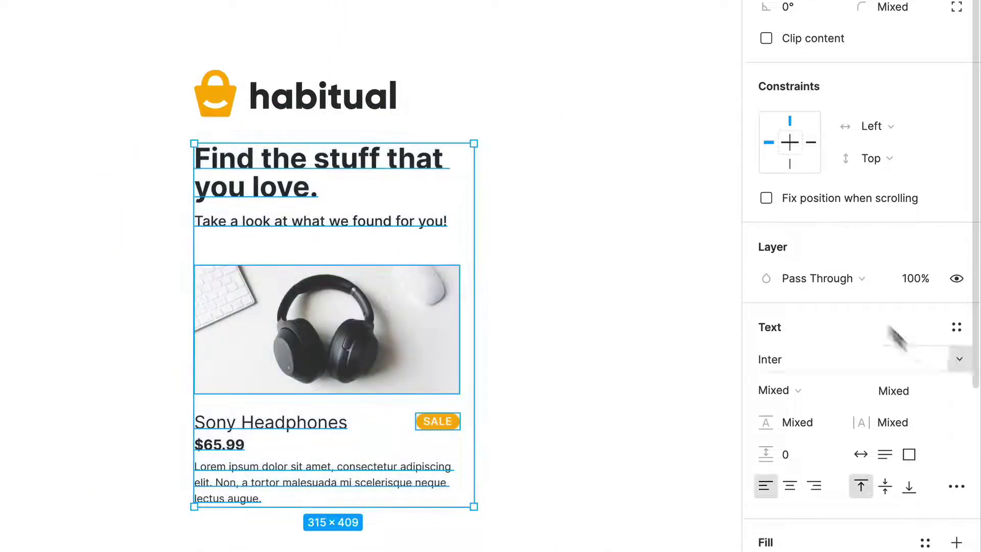
{"action": "left_click", "coordinate": [790, 359]}
{"action": "type", "text": "Lato"}
{"action": "key", "text": "Return"}
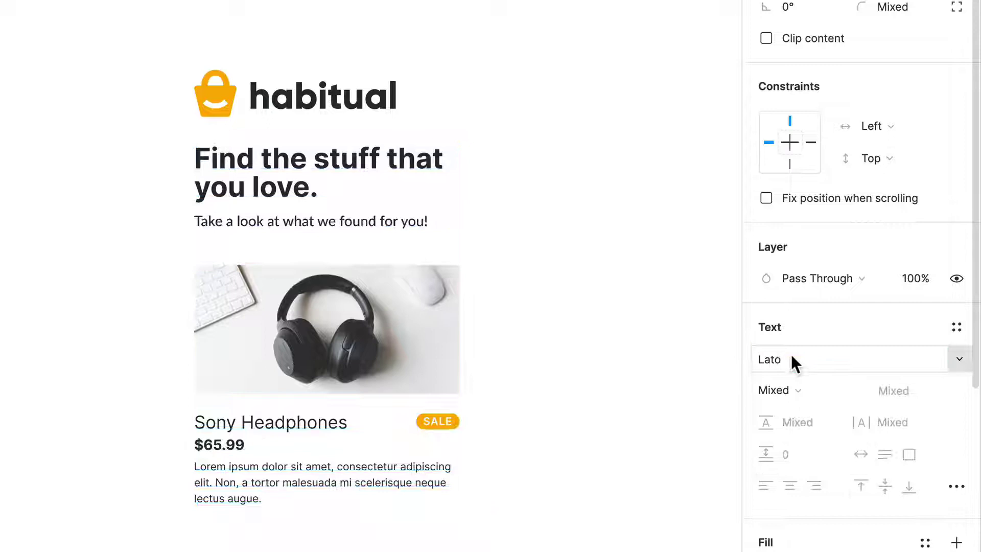
- Set the font of the SALE badge text in the second concept to Lato
{"action": "left_click", "coordinate": [452, 428]}
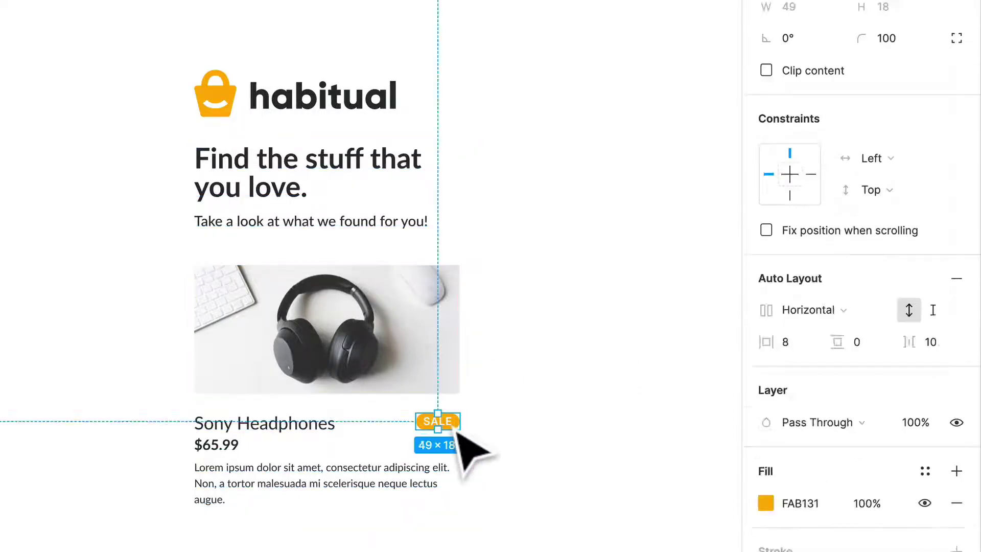
{"action": "left_click", "coordinate": [438, 421]}
{"action": "left_click", "coordinate": [793, 170]}
{"action": "type", "text": "Lato"}
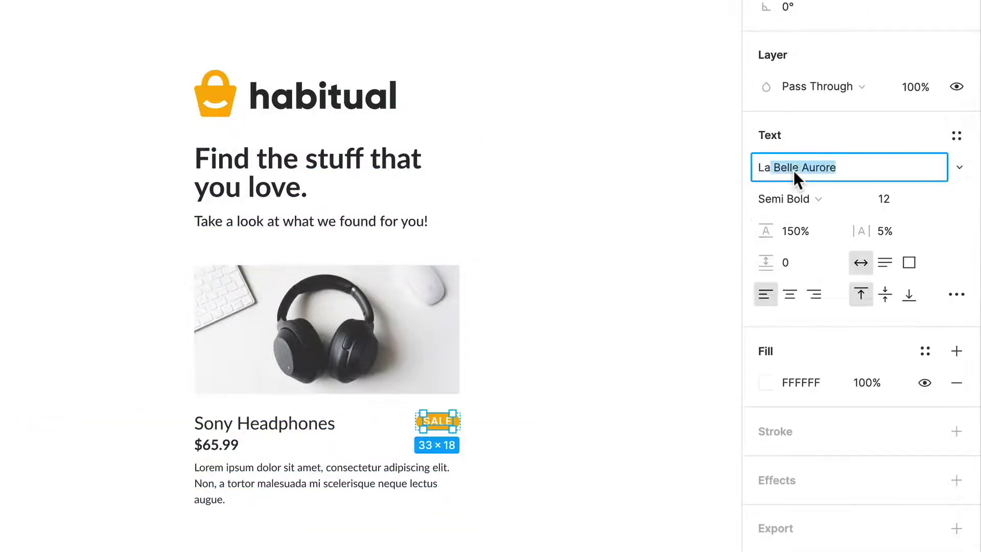
{"action": "key", "text": "Return"}
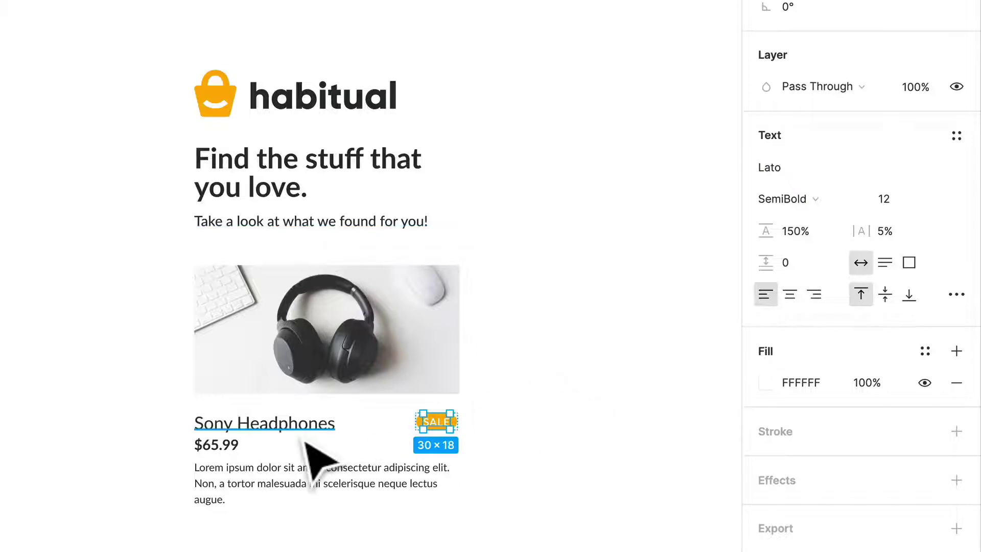
- Give the $65.99 price in the Lato concept a font weight heavier than Bold
{"action": "left_click", "coordinate": [297, 423]}
{"action": "left_click", "coordinate": [225, 444]}
{"action": "left_click", "coordinate": [787, 366]}
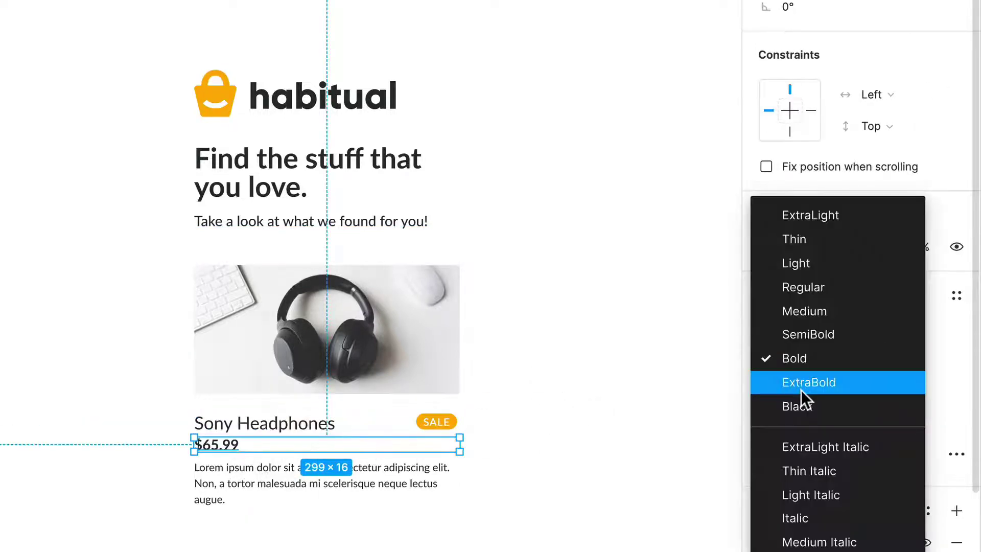
{"action": "left_click", "coordinate": [803, 409]}
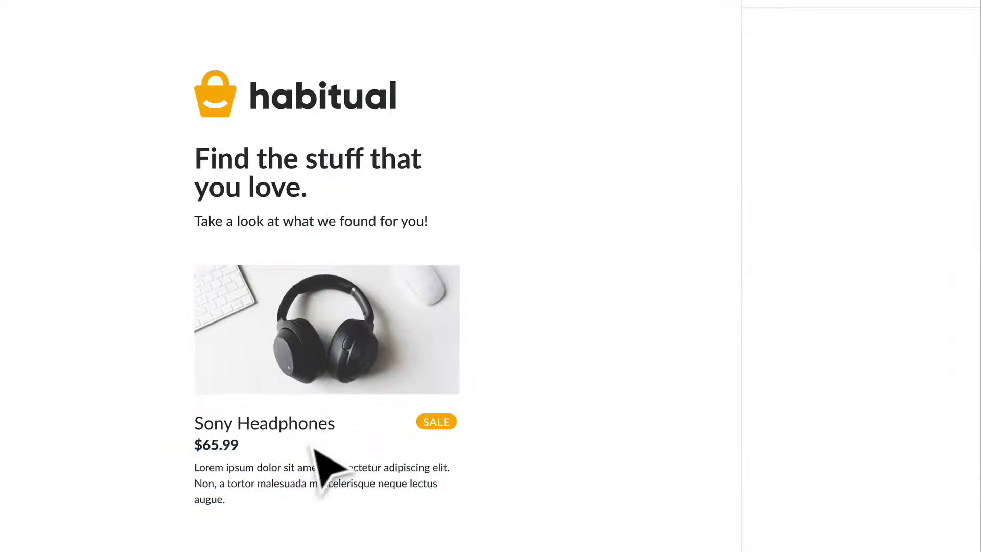
- Try the Lato concept's SALE badge flush with the image's right edge, undo that shift, and set its text weight to ExtraBold
{"action": "scroll", "coordinate": [549, 505], "scroll_direction": "down", "scroll_amount": 2}
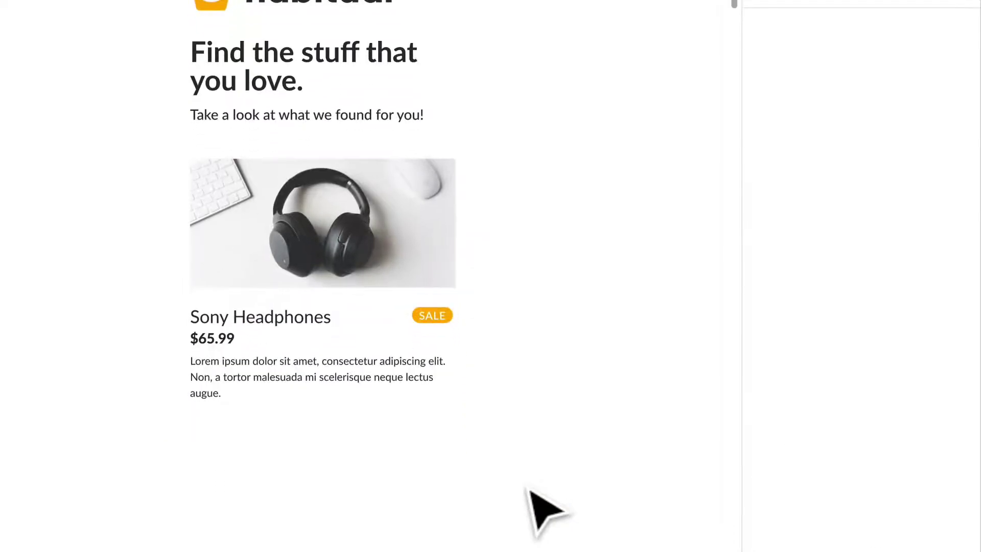
{"action": "scroll", "coordinate": [529, 490], "scroll_direction": "down", "scroll_amount": 4}
{"action": "left_click", "coordinate": [445, 117]}
{"action": "double_click", "coordinate": [444, 119]}
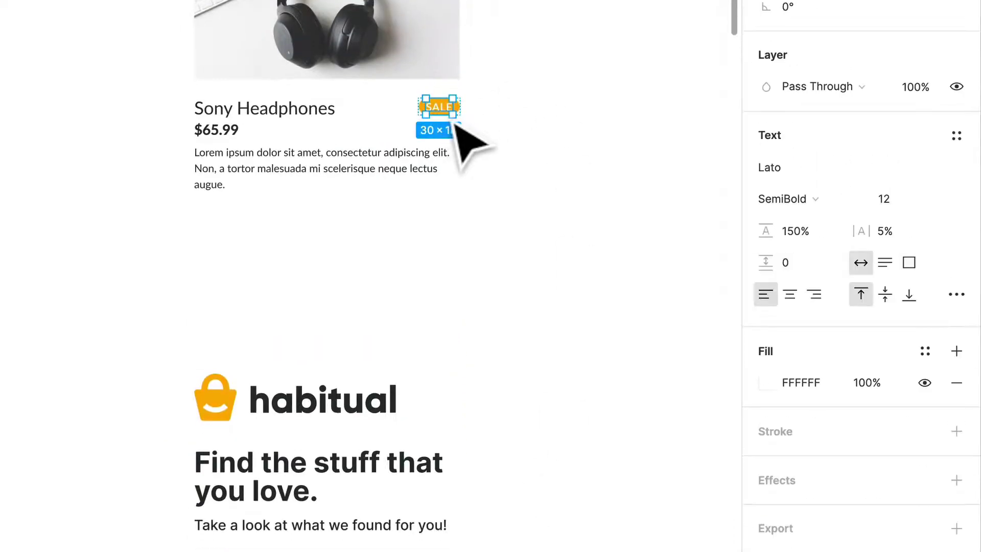
{"action": "key", "text": "shift+Return"}
{"action": "key", "text": "ctrl+z"}
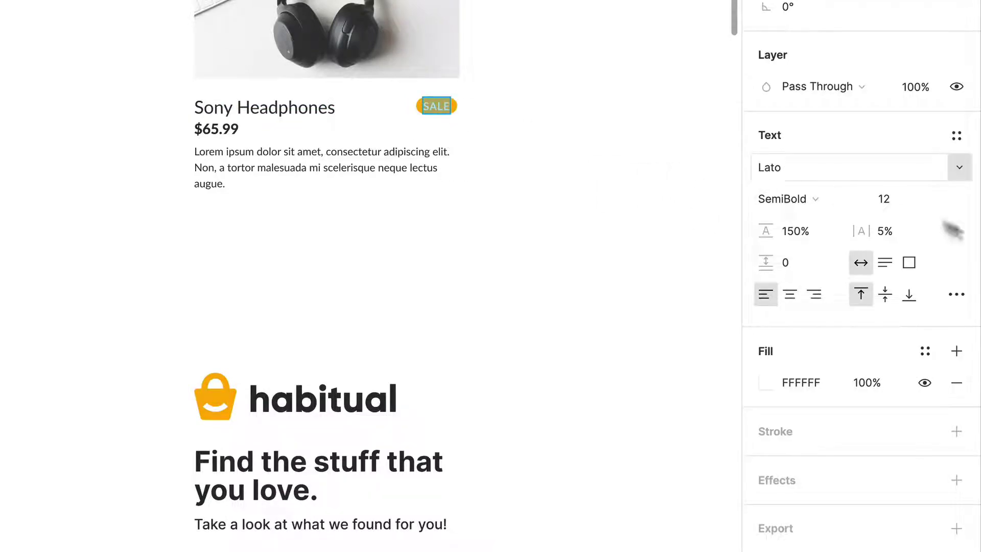
{"action": "left_click", "coordinate": [813, 200]}
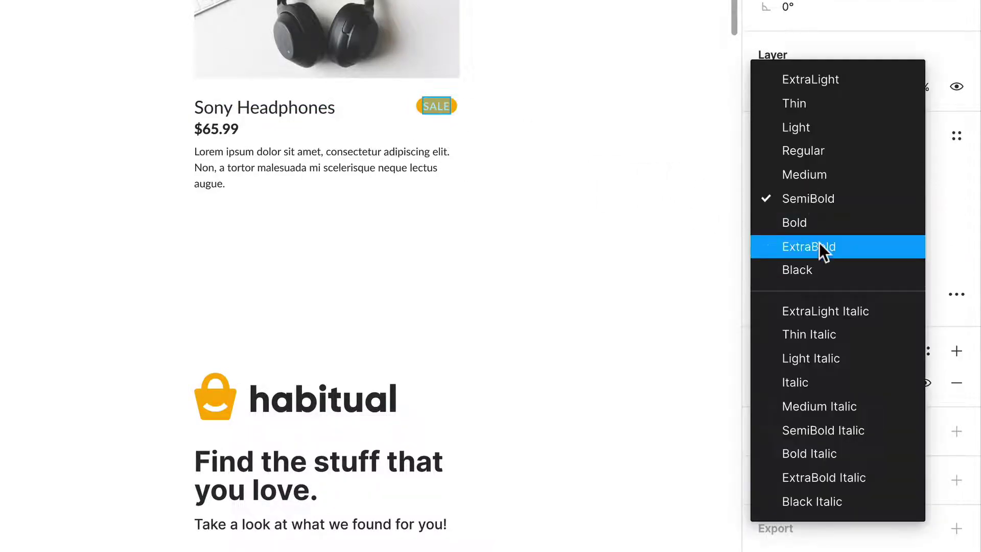
{"action": "left_click", "coordinate": [820, 245]}
{"action": "left_click", "coordinate": [471, 277]}
- Change the font of the third concept's headline, subheading, product title, price and description to Overpass
{"action": "scroll", "coordinate": [485, 280], "scroll_direction": "up", "scroll_amount": 5}
{"action": "left_click_drag", "start_coordinate": [641, 450], "coordinate": [138, 83]}
{"action": "key", "text": "ctrl+a"}
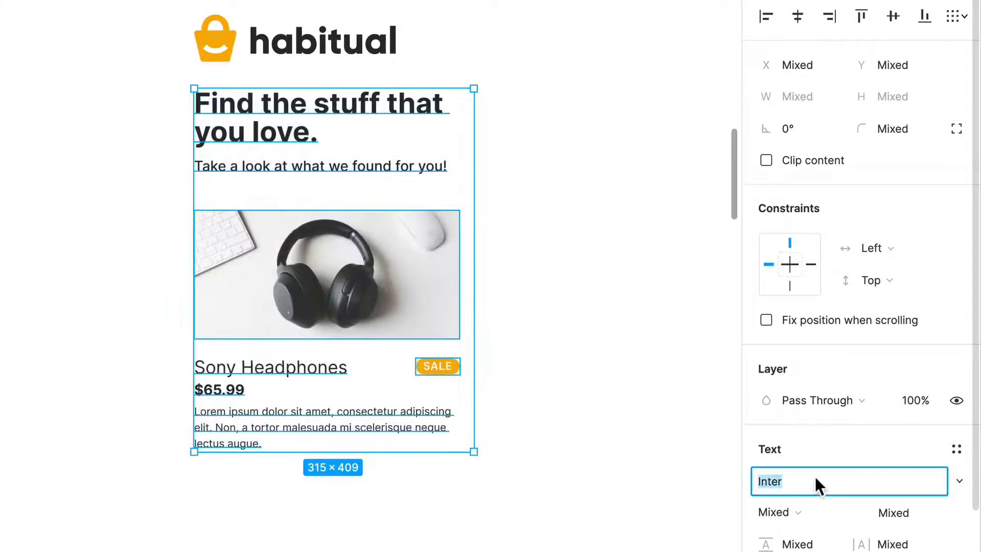
{"action": "type", "text": "Overpass"}
{"action": "key", "text": "Return"}
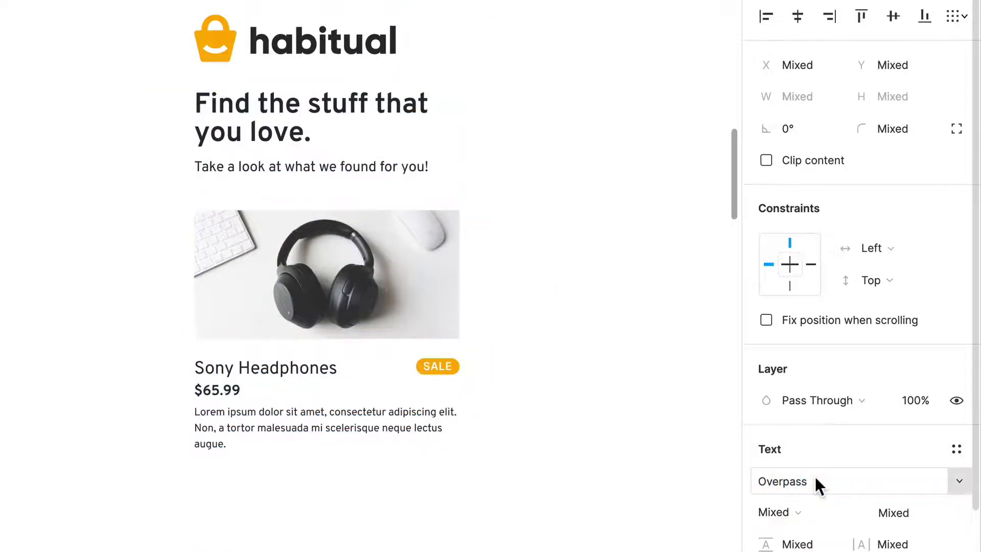
{"action": "left_click", "coordinate": [536, 471]}
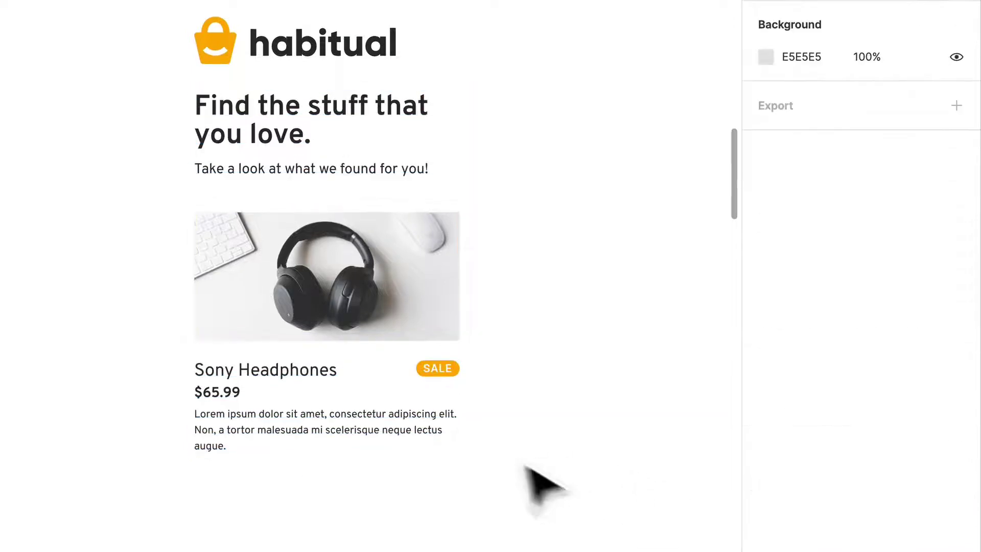
- Set the font weight of the Overpass concept's $65.99 price and headline to ExtraBold
{"action": "left_click", "coordinate": [220, 392]}
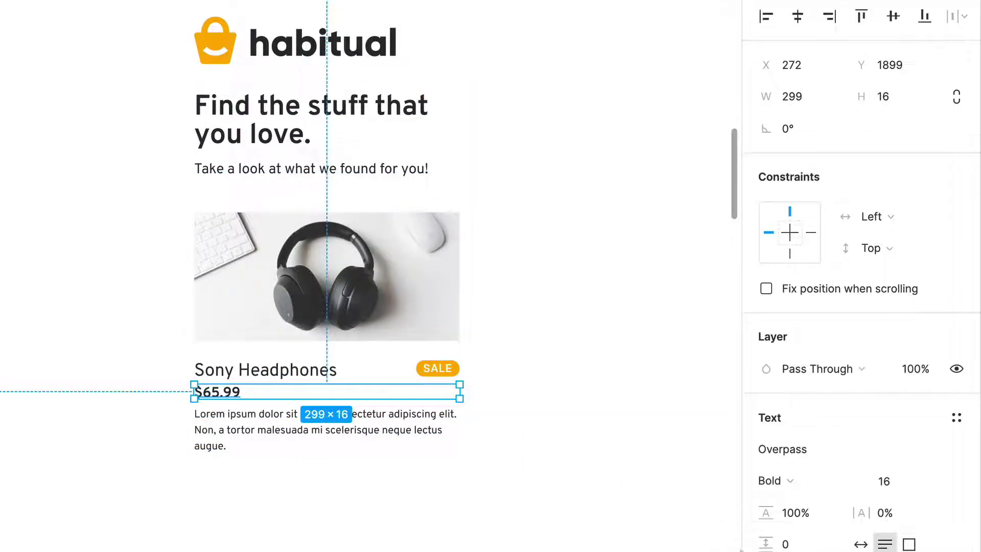
{"action": "left_click", "coordinate": [787, 481]}
{"action": "left_click", "coordinate": [818, 505]}
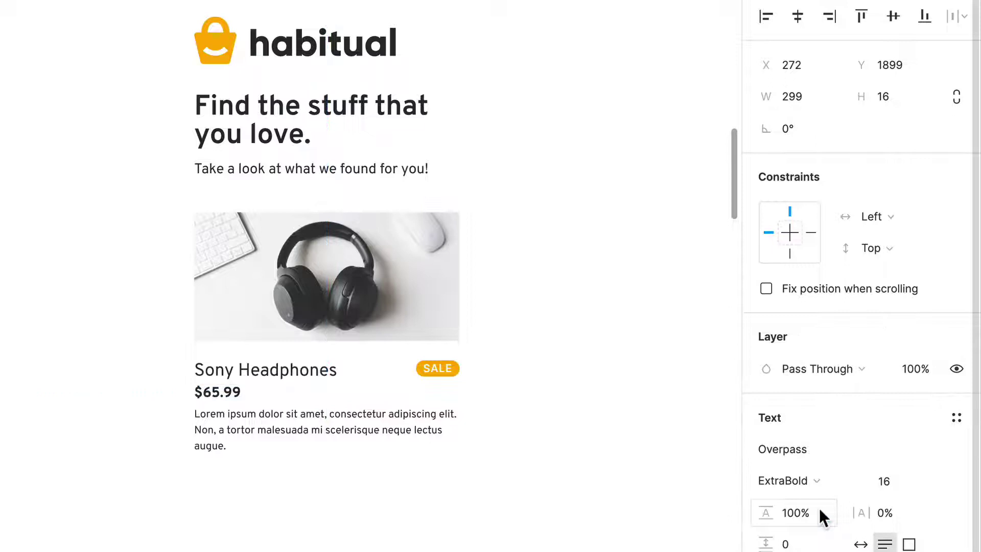
{"action": "left_click", "coordinate": [407, 137]}
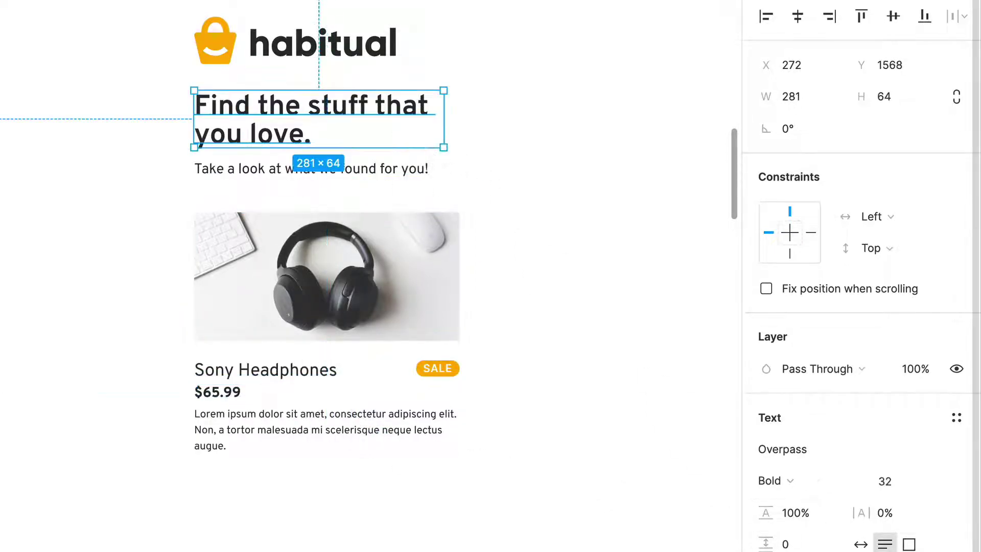
{"action": "left_click", "coordinate": [786, 481]}
{"action": "left_click", "coordinate": [800, 503]}
{"action": "left_click", "coordinate": [638, 452]}
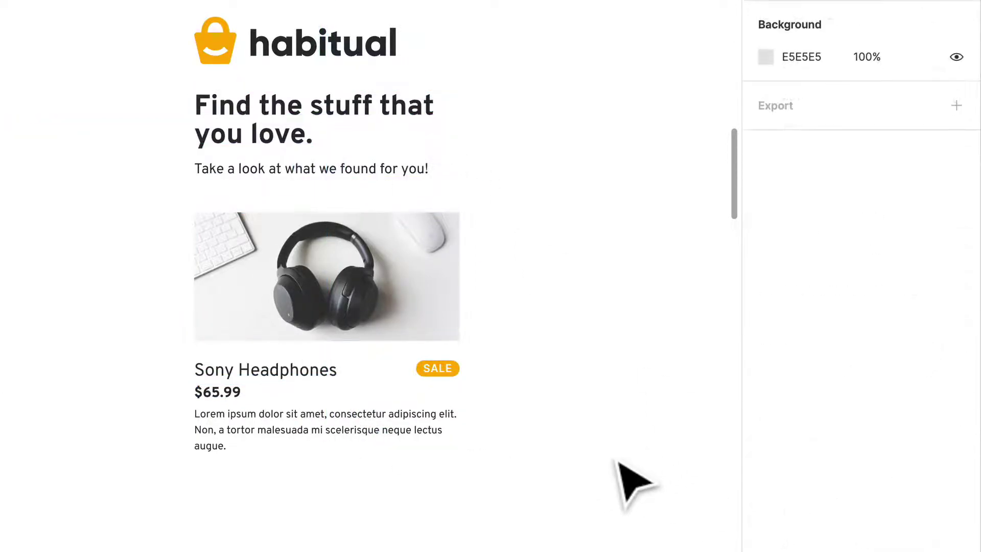
- Change the font of the fourth concept's headline, subheading, product title, price and description to Jost
{"action": "scroll", "coordinate": [618, 461], "scroll_direction": "down", "scroll_amount": 10}
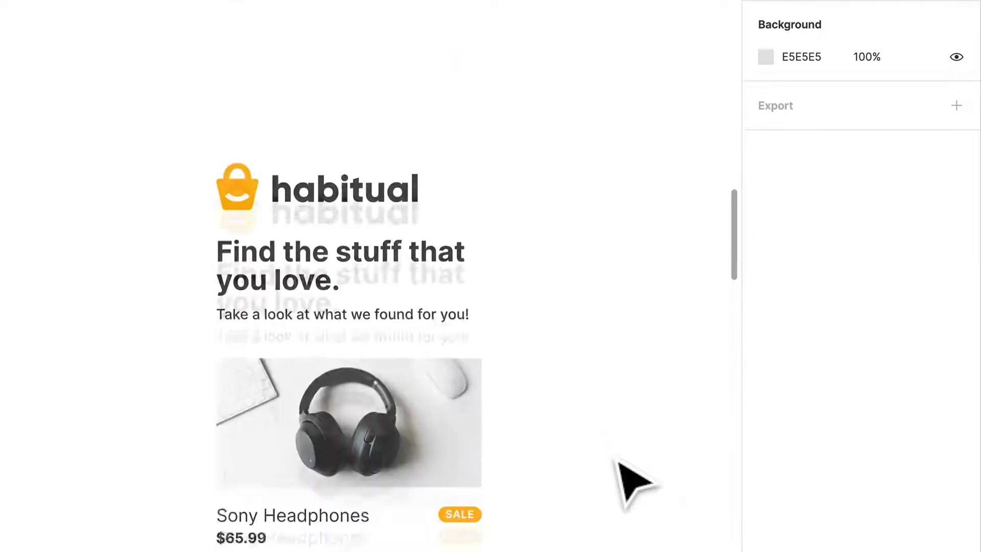
{"action": "left_click_drag", "start_coordinate": [639, 528], "coordinate": [161, 176]}
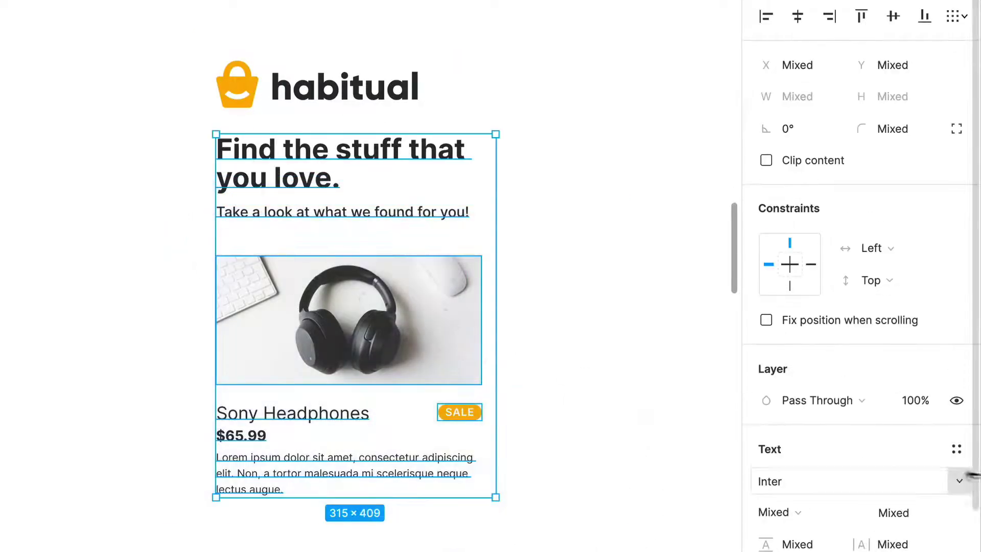
{"action": "left_click", "coordinate": [799, 480]}
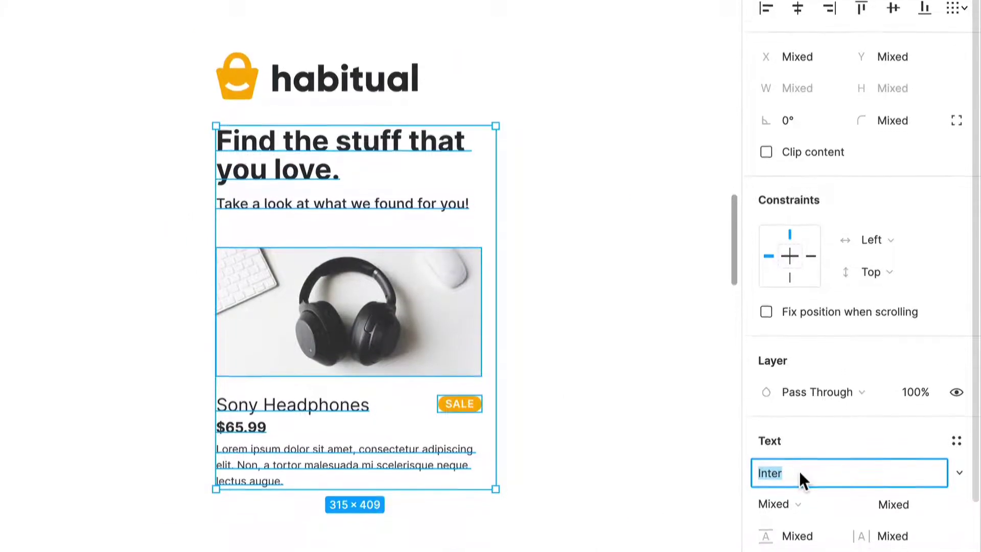
{"action": "type", "text": "Jost"}
{"action": "key", "text": "Return"}
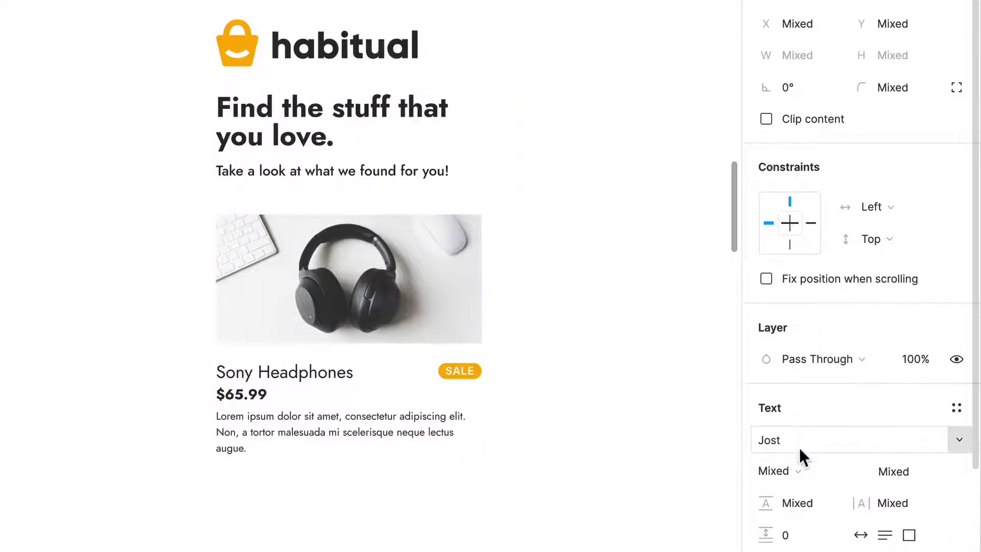
{"action": "left_click", "coordinate": [561, 457]}
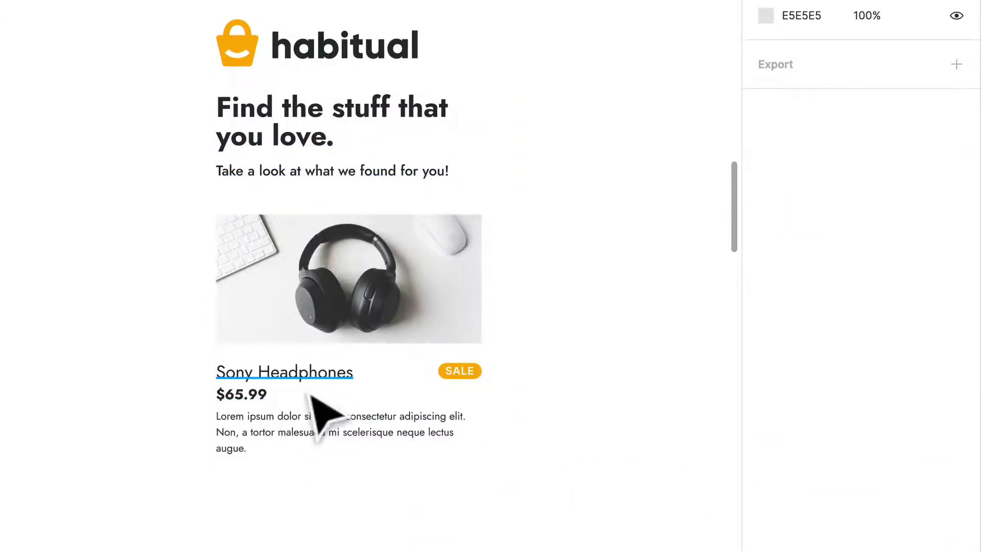
- Set the Jost concept's Sony Headphones title to Medium weight and check the weights of its price and headline
{"action": "left_click", "coordinate": [311, 396]}
{"action": "left_click", "coordinate": [811, 440]}
{"action": "left_click", "coordinate": [810, 462]}
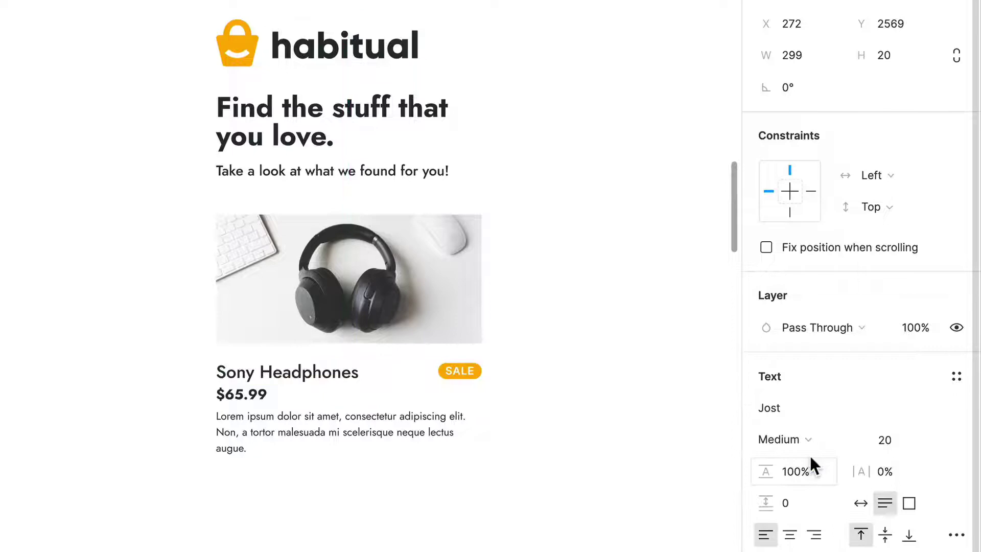
{"action": "scroll", "coordinate": [317, 361], "scroll_direction": "up", "scroll_amount": 3}
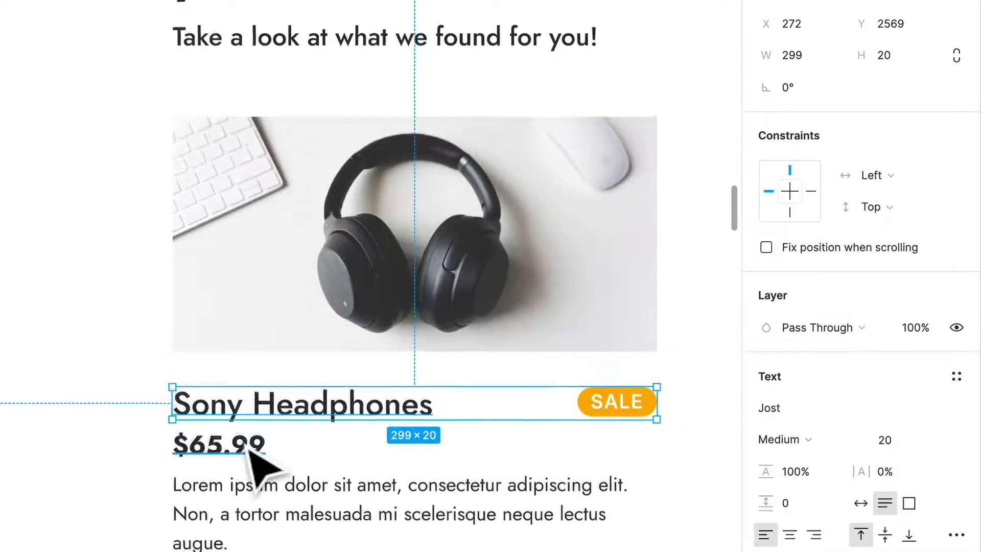
{"action": "left_click", "coordinate": [250, 446]}
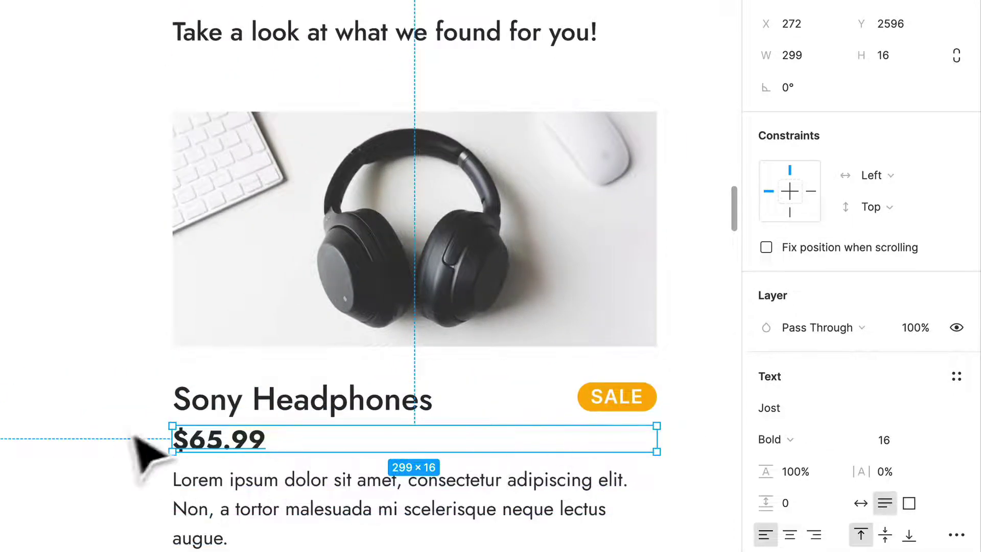
{"action": "left_click", "coordinate": [132, 500]}
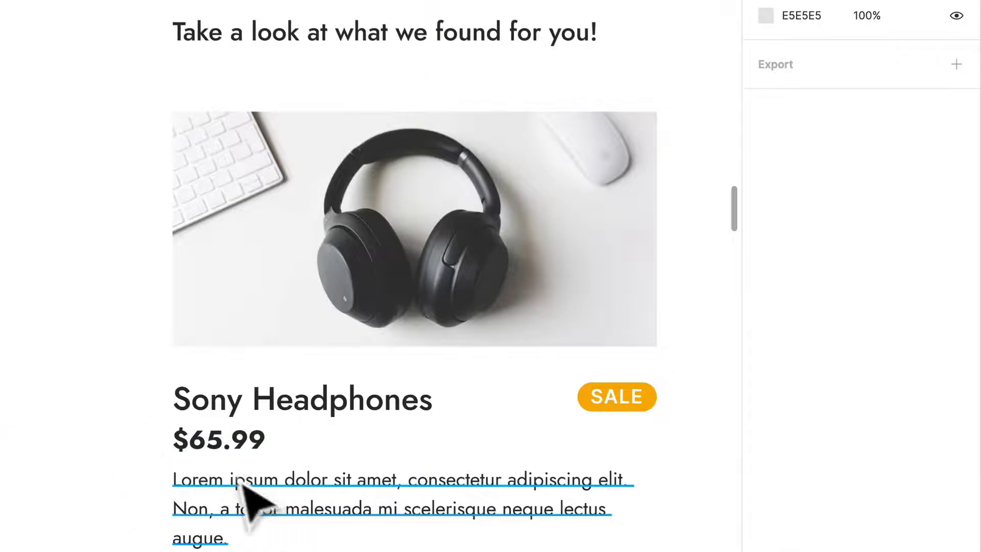
{"action": "scroll", "coordinate": [460, 332], "scroll_direction": "up", "scroll_amount": 3}
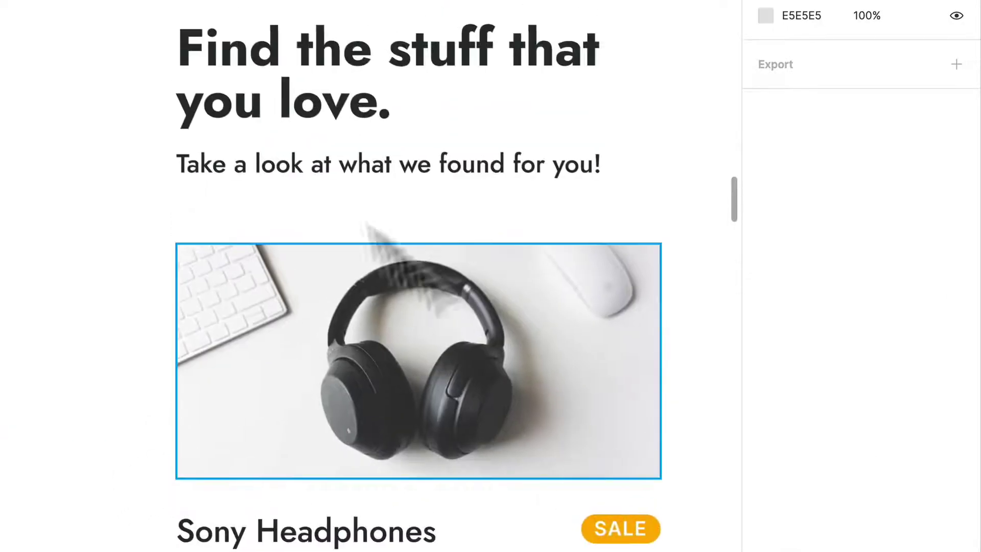
{"action": "left_click", "coordinate": [279, 91]}
- Change the font of the fifth concept's headline, subheading, product title, price, SALE label and description to Cabin
{"action": "scroll", "coordinate": [135, 160], "scroll_direction": "down", "scroll_amount": 3}
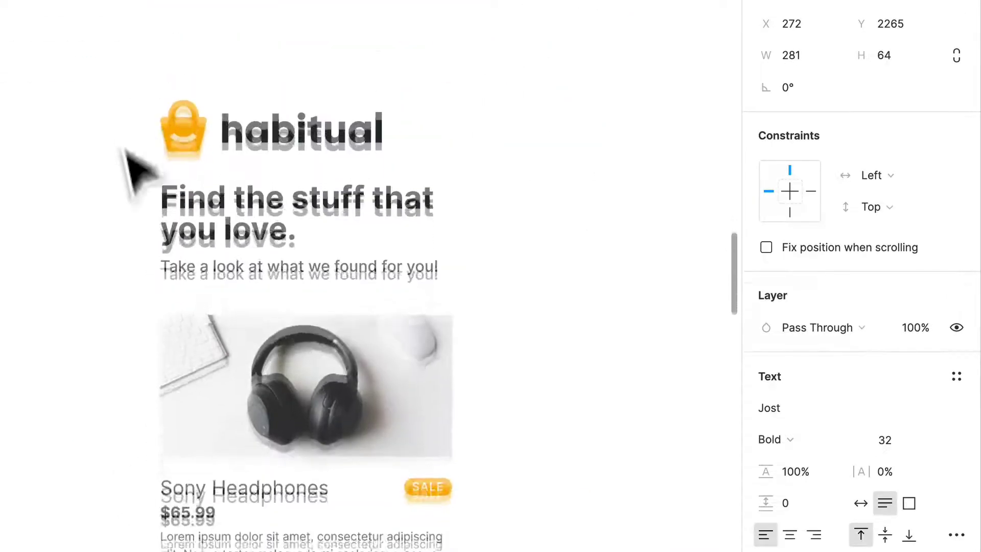
{"action": "scroll", "coordinate": [127, 153], "scroll_direction": "down", "scroll_amount": 2}
{"action": "mouse_move", "coordinate": [550, 544]}
{"action": "left_mouse_down"}
{"action": "mouse_move", "coordinate": [77, 175]}
{"action": "mouse_move", "coordinate": [66, 131]}
{"action": "left_mouse_up"}
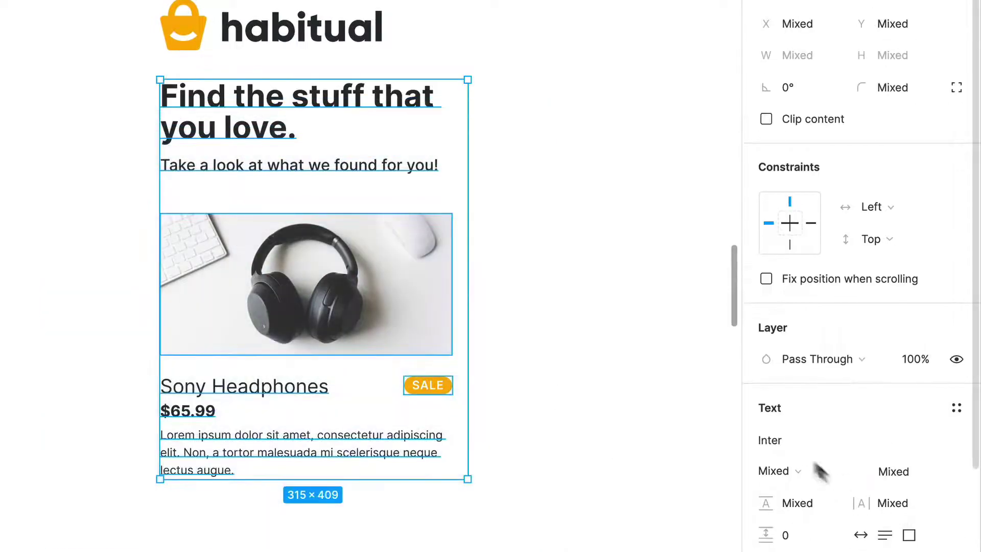
{"action": "type", "text": "Cabin"}
{"action": "key", "text": "Return"}
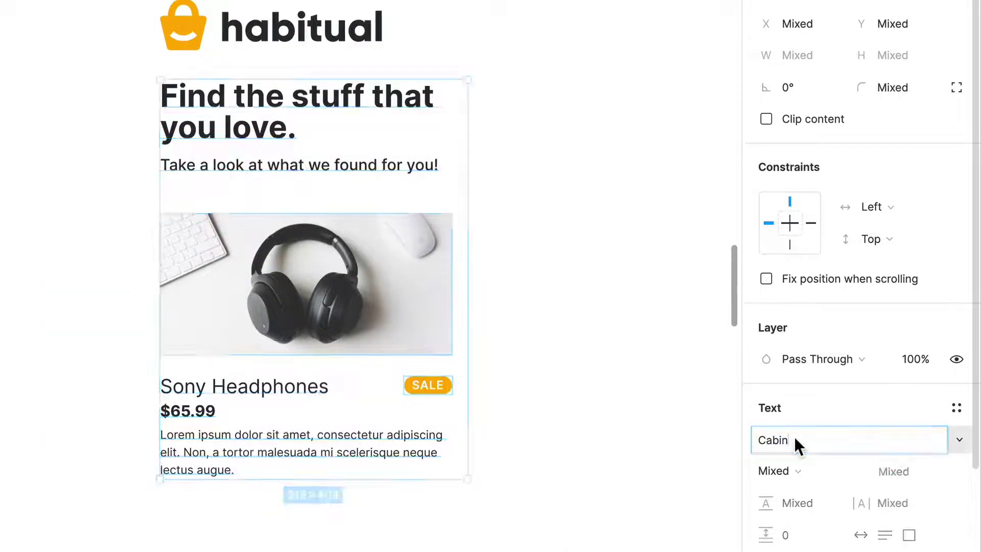
{"action": "left_click", "coordinate": [636, 491]}
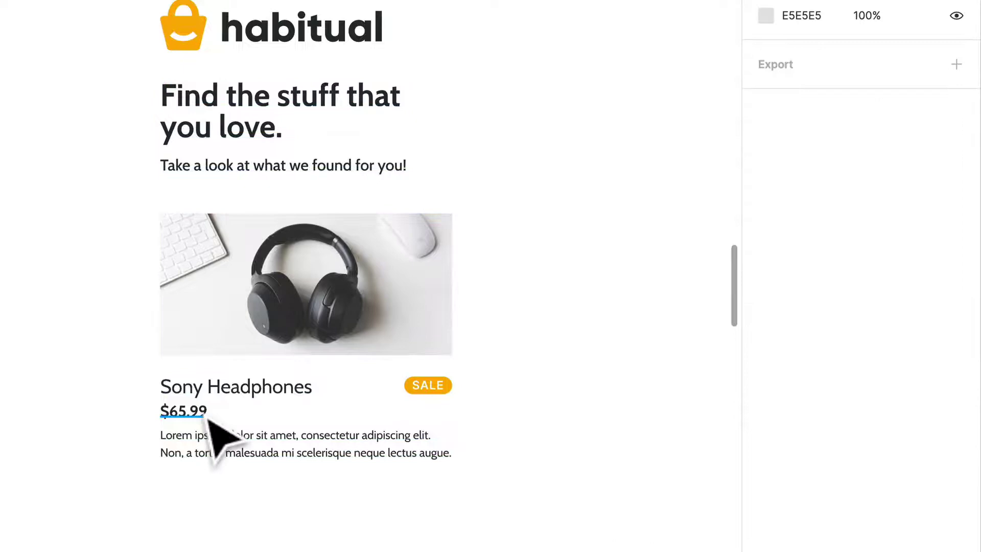
- Check the font weights available for the Cabin concept's $65.99 price and Sony Headphones title
{"action": "left_click", "coordinate": [208, 416]}
{"action": "left_click", "coordinate": [798, 431]}
{"action": "left_click", "coordinate": [798, 433]}
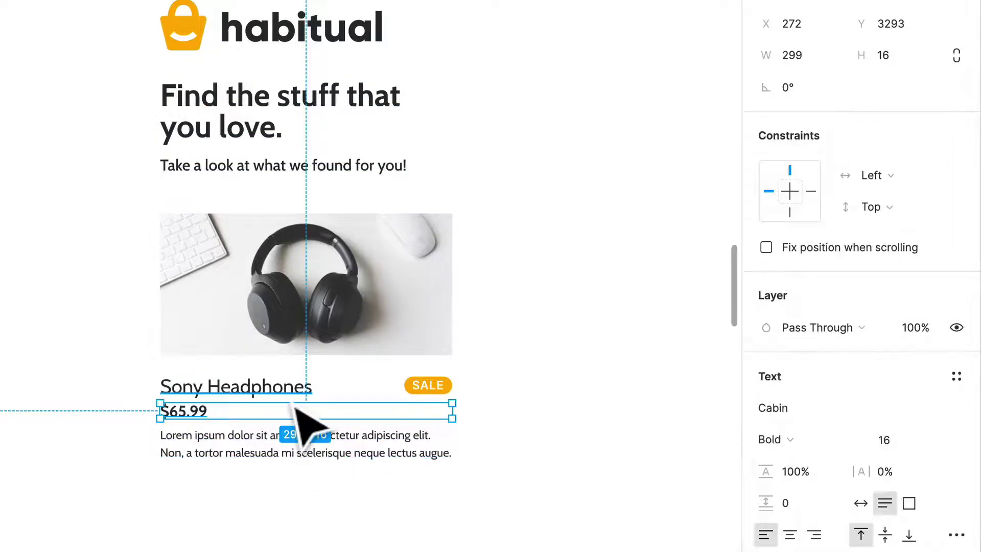
{"action": "left_click", "coordinate": [295, 394]}
{"action": "left_click", "coordinate": [829, 440]}
{"action": "left_click", "coordinate": [833, 440]}
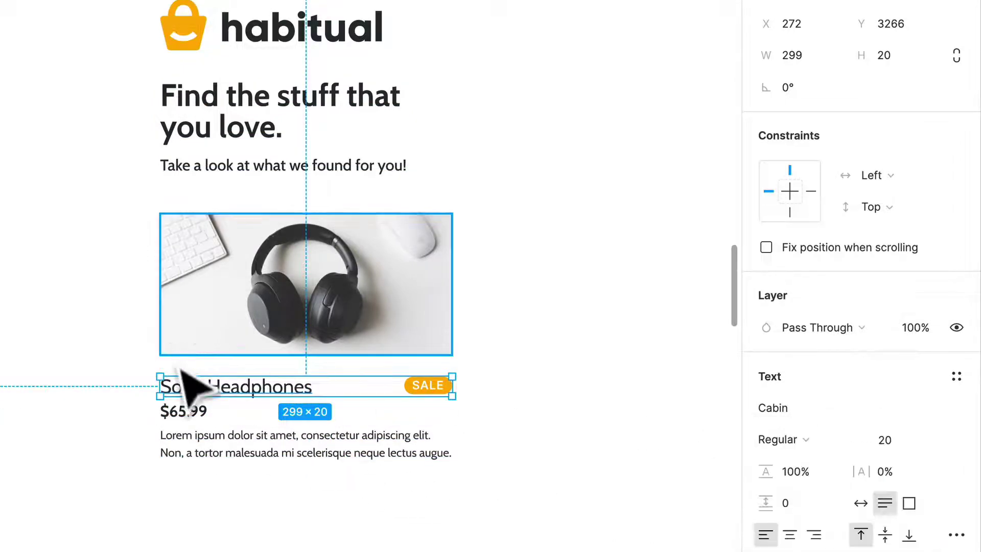
{"action": "scroll", "coordinate": [186, 390], "scroll_direction": "up", "scroll_amount": 5}
{"action": "left_click", "coordinate": [771, 439]}
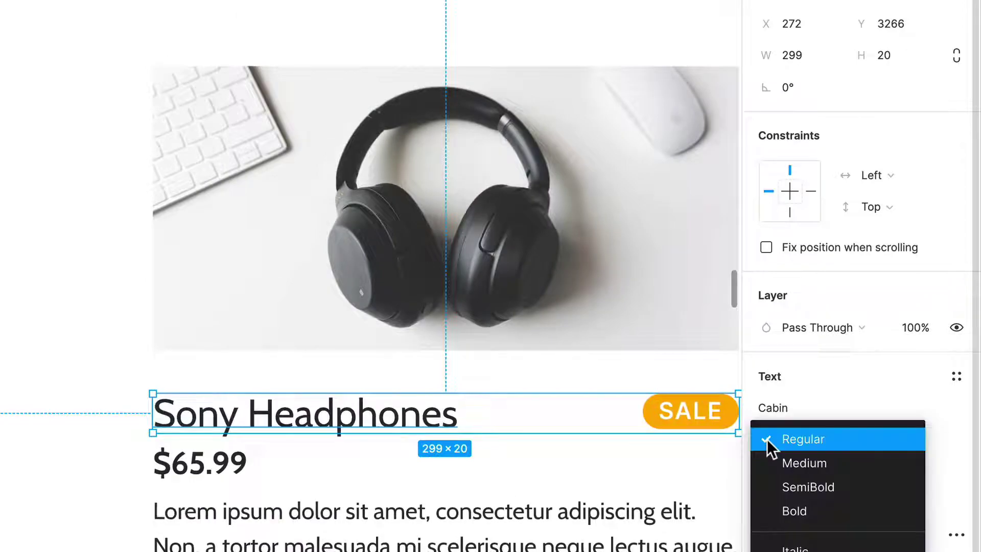
{"action": "left_click", "coordinate": [567, 450]}
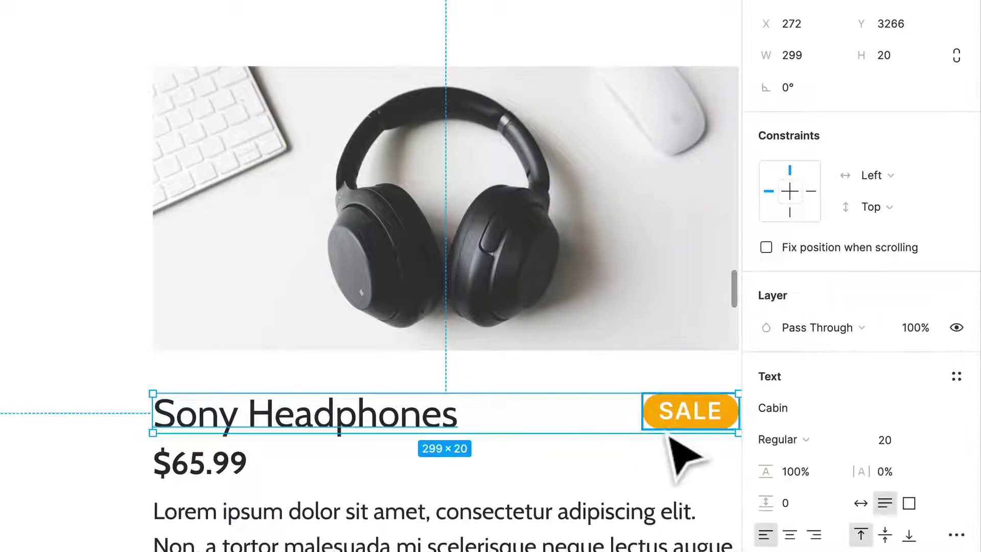
- Examine how the first concept's Inter headline, product title, price and description look against the habitual logo
{"action": "scroll", "coordinate": [684, 455], "scroll_direction": "down", "scroll_amount": 10}
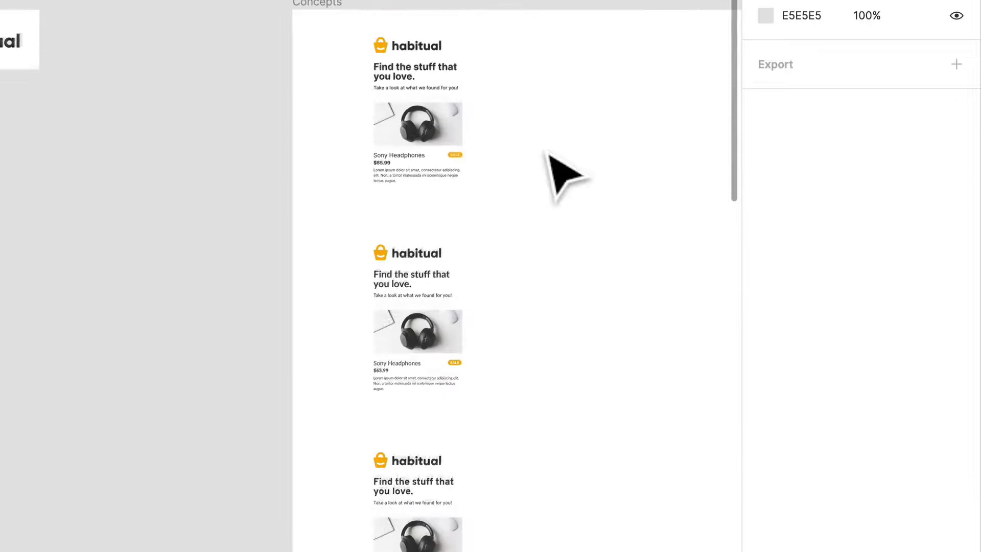
{"action": "scroll", "coordinate": [536, 144], "scroll_direction": "up", "scroll_amount": 5}
{"action": "scroll", "coordinate": [132, 139], "scroll_direction": "up", "scroll_amount": 3}
{"action": "scroll", "coordinate": [172, 147], "scroll_direction": "up", "scroll_amount": 4}
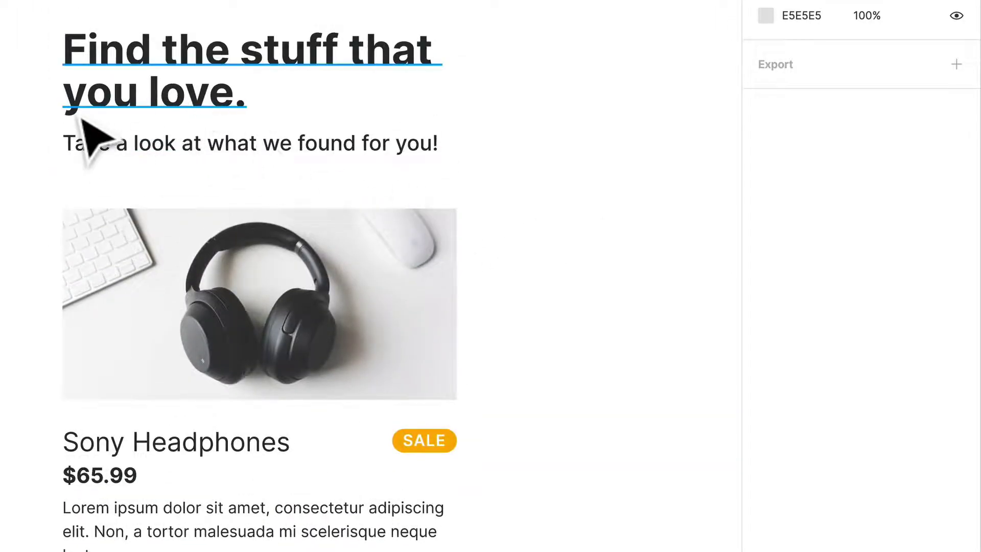
{"action": "scroll", "coordinate": [30, 117], "scroll_direction": "up", "scroll_amount": 3}
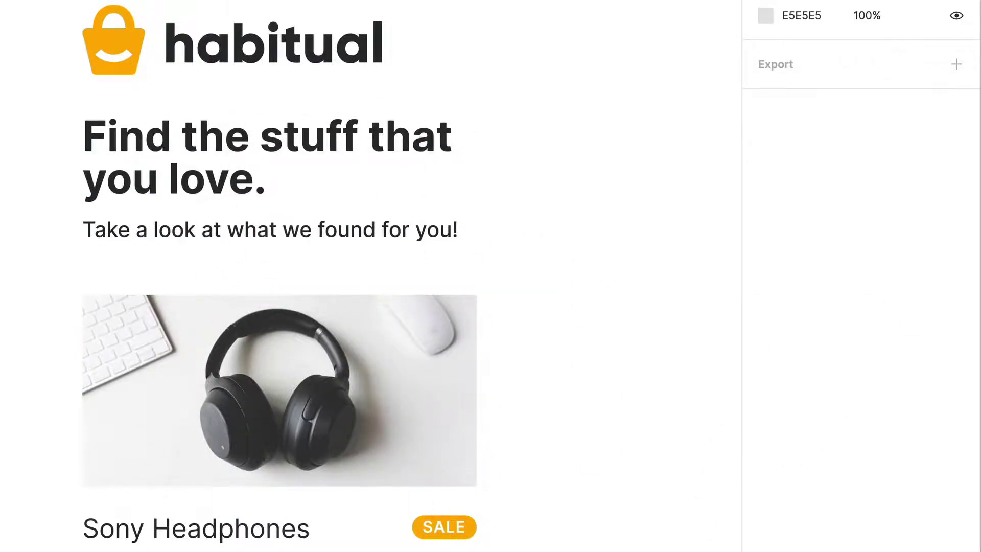
{"action": "scroll", "coordinate": [371, 276], "scroll_direction": "down", "scroll_amount": 8}
{"action": "scroll", "coordinate": [370, 275], "scroll_direction": "down", "scroll_amount": 2}
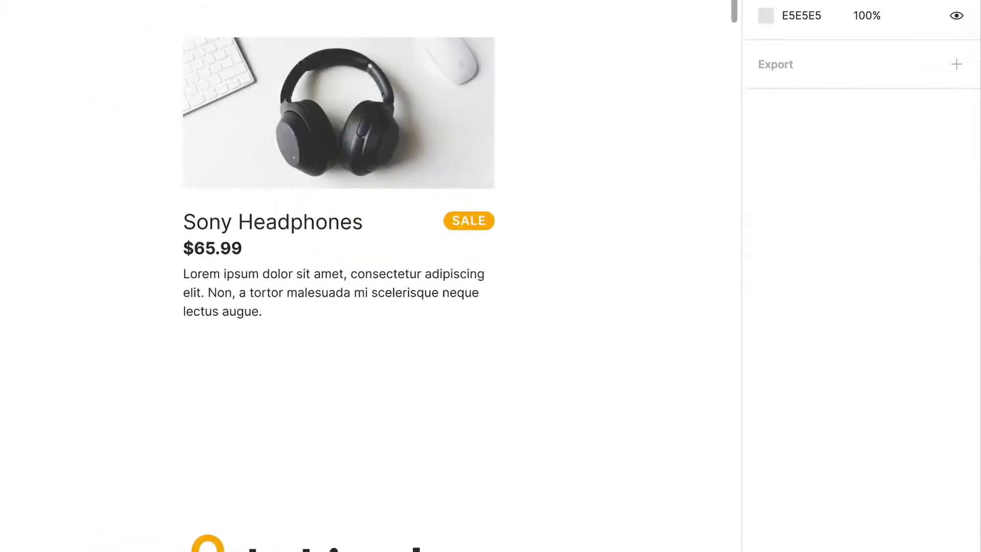
{"action": "scroll", "coordinate": [291, 377], "scroll_direction": "up", "scroll_amount": 3}
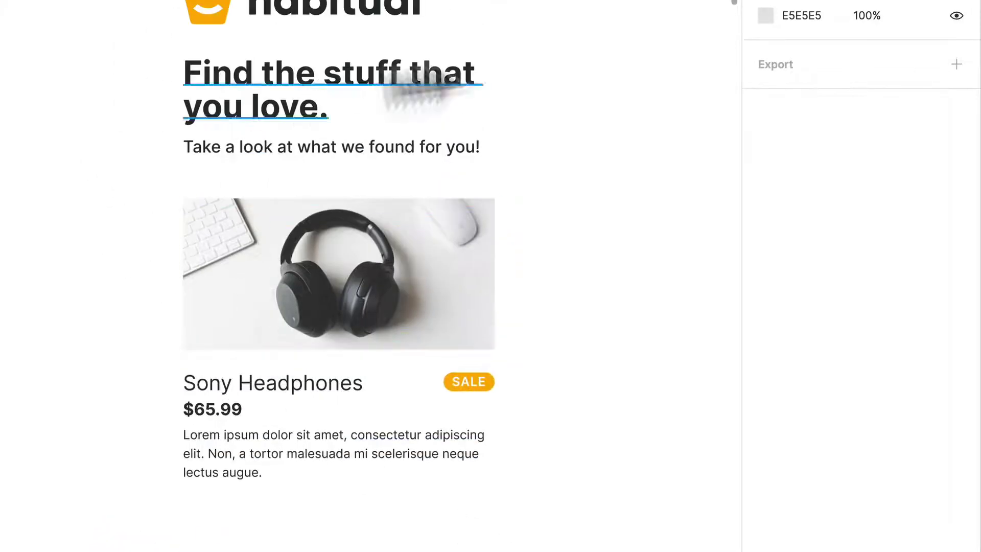
- Inspect the Lato concept's overall look and the font weights of its headline and $65.99 price
{"action": "scroll", "coordinate": [549, 360], "scroll_direction": "up", "scroll_amount": 3}
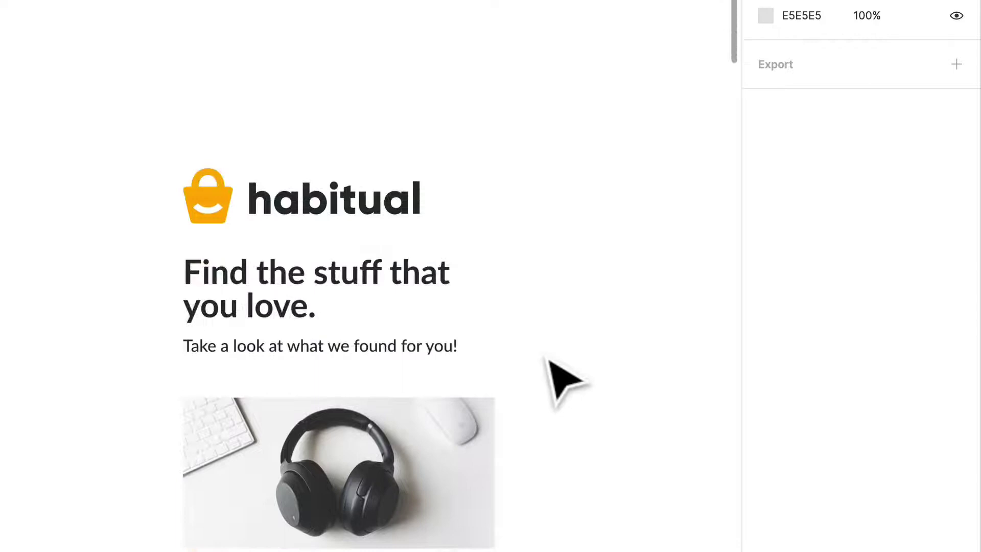
{"action": "left_click", "coordinate": [352, 286]}
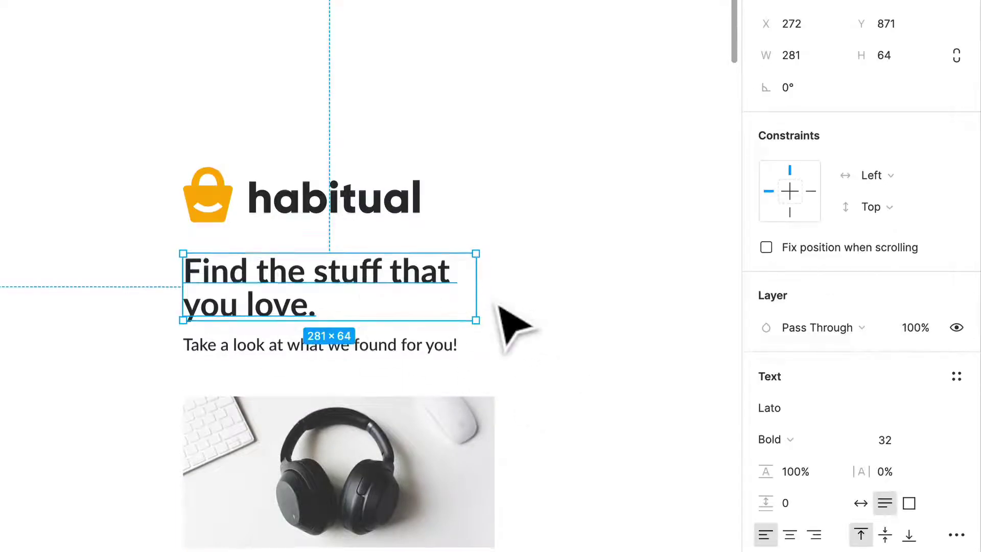
{"action": "scroll", "coordinate": [498, 306], "scroll_direction": "down", "scroll_amount": 5}
{"action": "scroll", "coordinate": [498, 304], "scroll_direction": "up", "scroll_amount": 5}
{"action": "scroll", "coordinate": [496, 303], "scroll_direction": "down", "scroll_amount": 6}
{"action": "scroll", "coordinate": [496, 304], "scroll_direction": "up", "scroll_amount": 5}
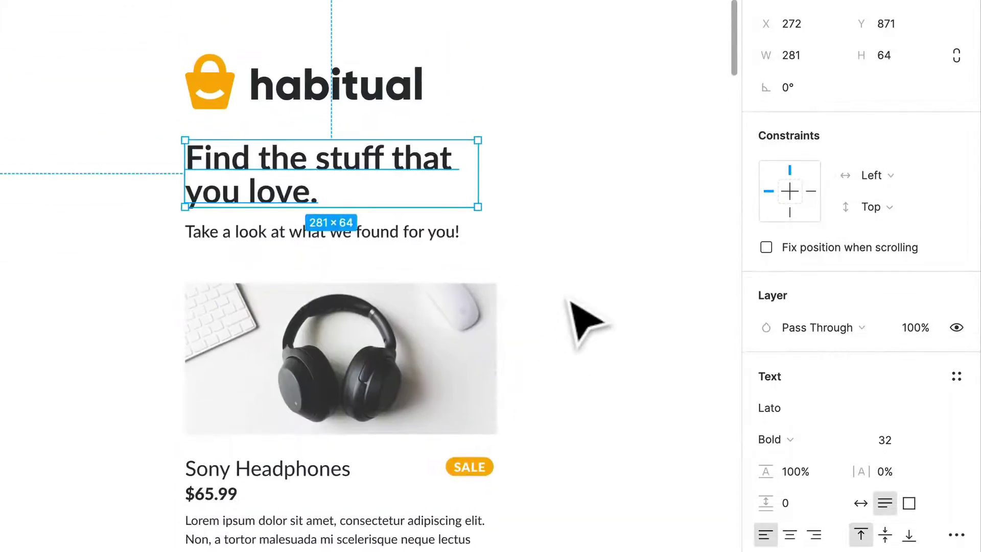
{"action": "left_click", "coordinate": [585, 322]}
{"action": "left_click", "coordinate": [228, 516]}
{"action": "scroll", "coordinate": [227, 517], "scroll_direction": "up", "scroll_amount": 5}
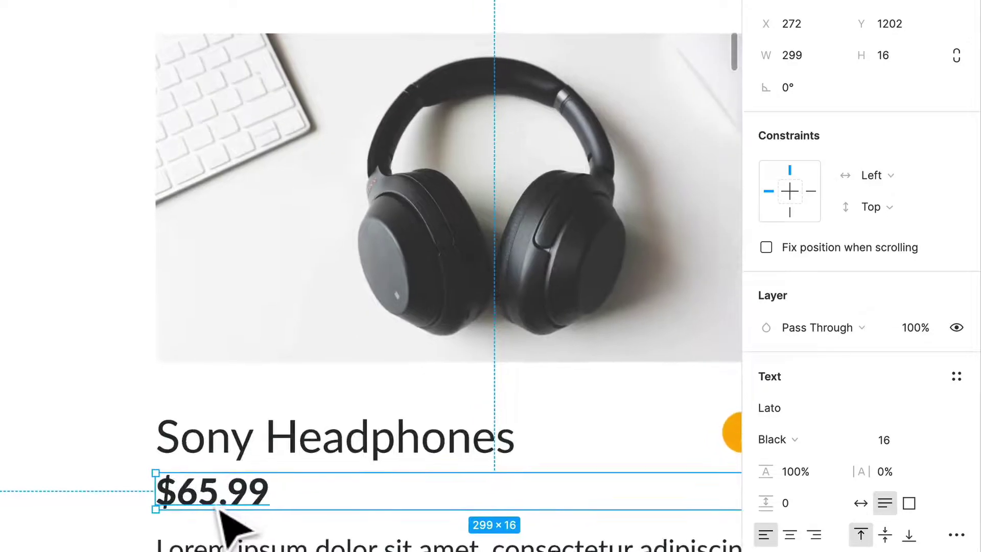
{"action": "left_click", "coordinate": [779, 440]}
{"action": "left_click", "coordinate": [779, 440]}
- Try a lighter font weight on the Lato concept's Sony Headphones title, and undo the change
{"action": "left_click", "coordinate": [284, 447]}
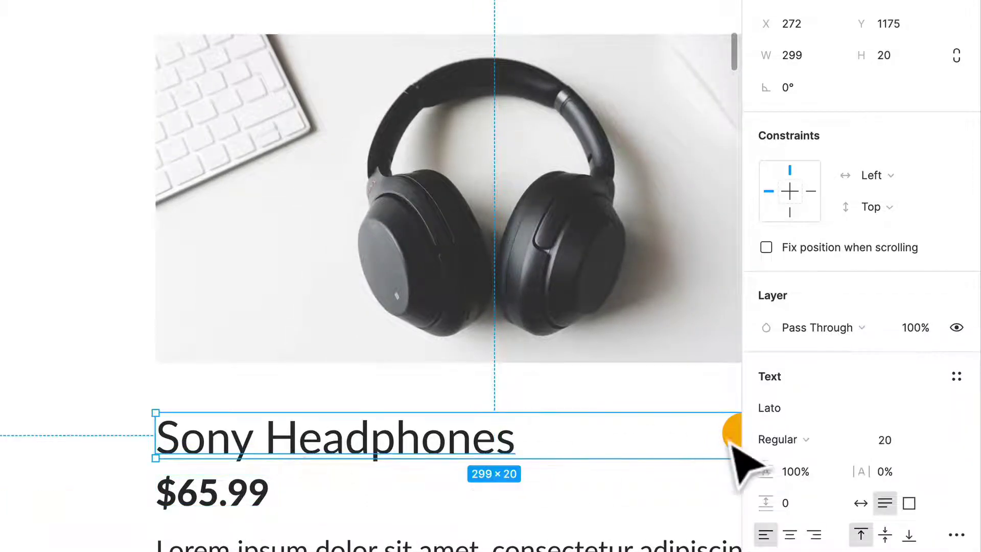
{"action": "left_click", "coordinate": [772, 440]}
{"action": "left_click", "coordinate": [797, 411]}
{"action": "left_click", "coordinate": [56, 430]}
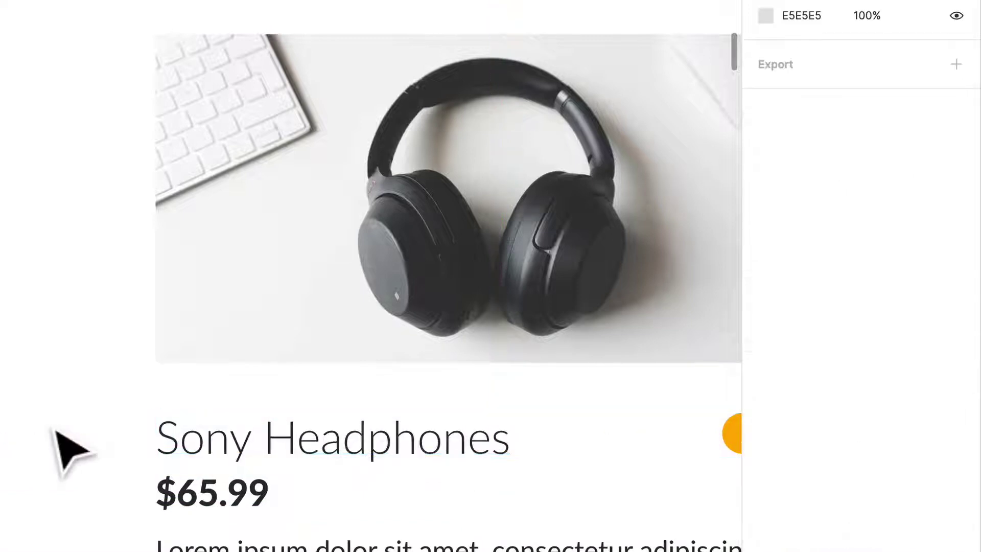
{"action": "key", "text": "ctrl+z"}
{"action": "key", "text": "ctrl+z"}
{"action": "left_click", "coordinate": [54, 429]}
- Examine the Lato headline's letterforms up close beside the habitual logo, and review the rest of that concept
{"action": "scroll", "coordinate": [53, 429], "scroll_direction": "down", "scroll_amount": 4}
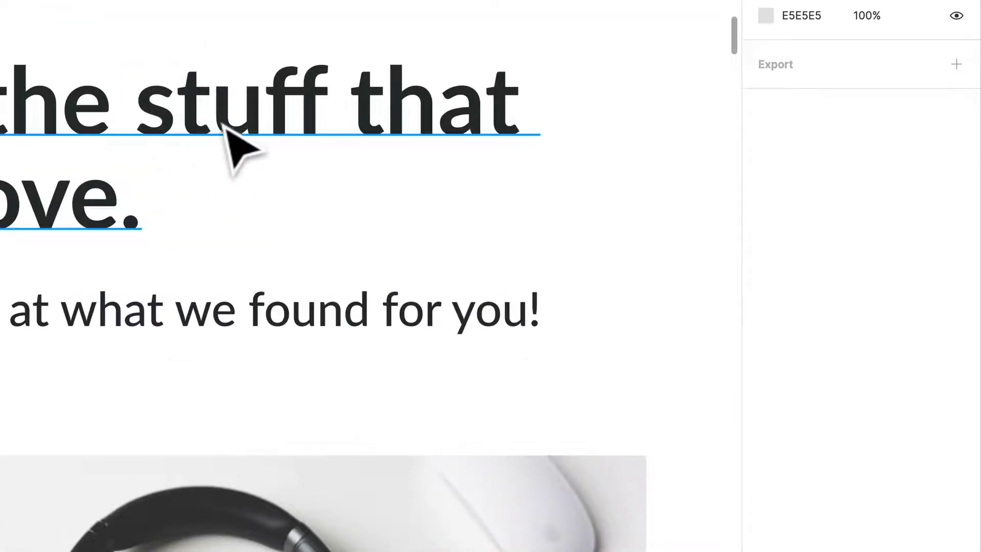
{"action": "scroll", "coordinate": [233, 153], "scroll_direction": "up", "scroll_amount": 3}
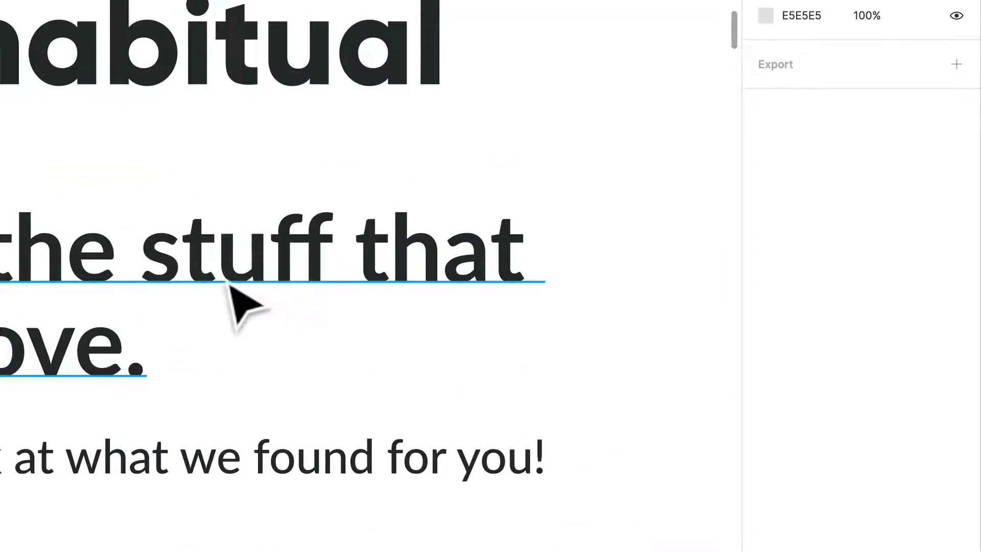
{"action": "scroll", "coordinate": [230, 284], "scroll_direction": "up", "scroll_amount": 3}
{"action": "scroll", "coordinate": [182, 252], "scroll_direction": "down", "scroll_amount": 4}
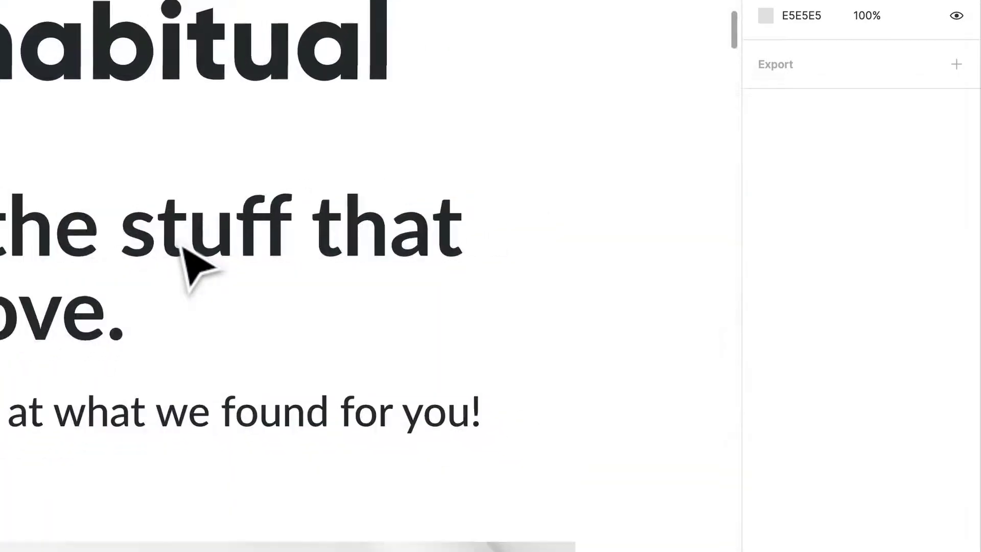
{"action": "scroll", "coordinate": [219, 259], "scroll_direction": "left", "scroll_amount": 3}
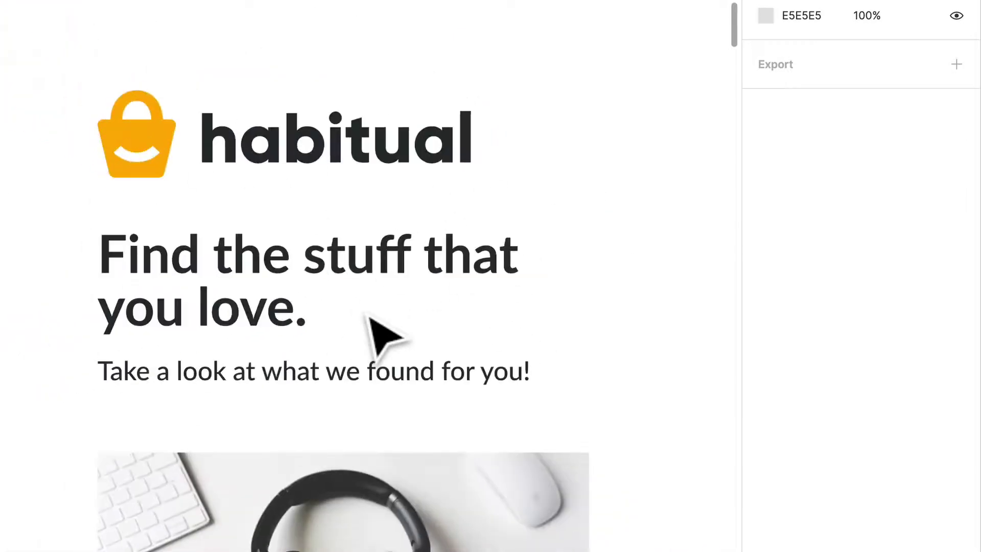
{"action": "scroll", "coordinate": [367, 319], "scroll_direction": "down", "scroll_amount": 5}
- Examine the Overpass concept's headline, product details and description, including the subheading's letterforms up close
{"action": "scroll", "coordinate": [364, 311], "scroll_direction": "down", "scroll_amount": 2}
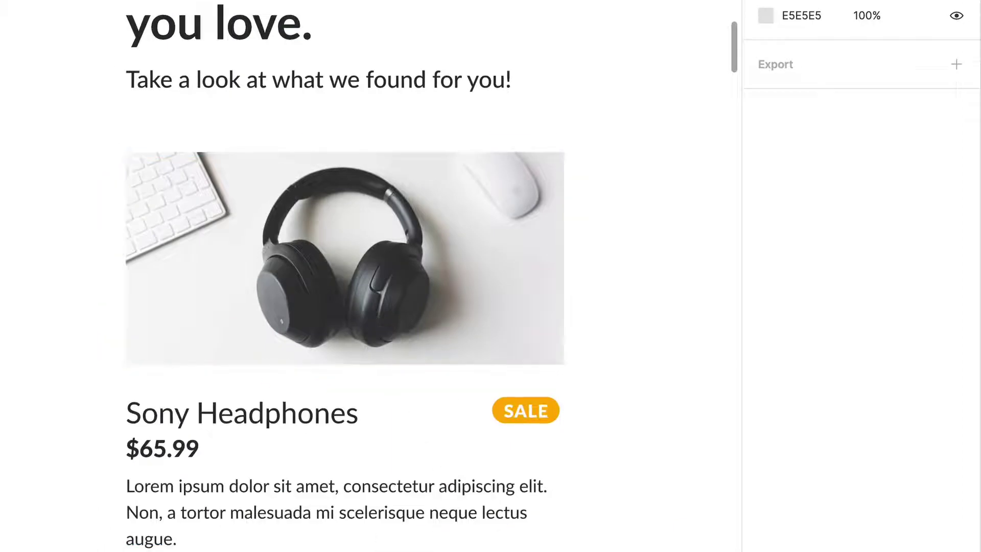
{"action": "scroll", "coordinate": [240, 542], "scroll_direction": "down", "scroll_amount": 5}
{"action": "scroll", "coordinate": [367, 306], "scroll_direction": "down", "scroll_amount": 3}
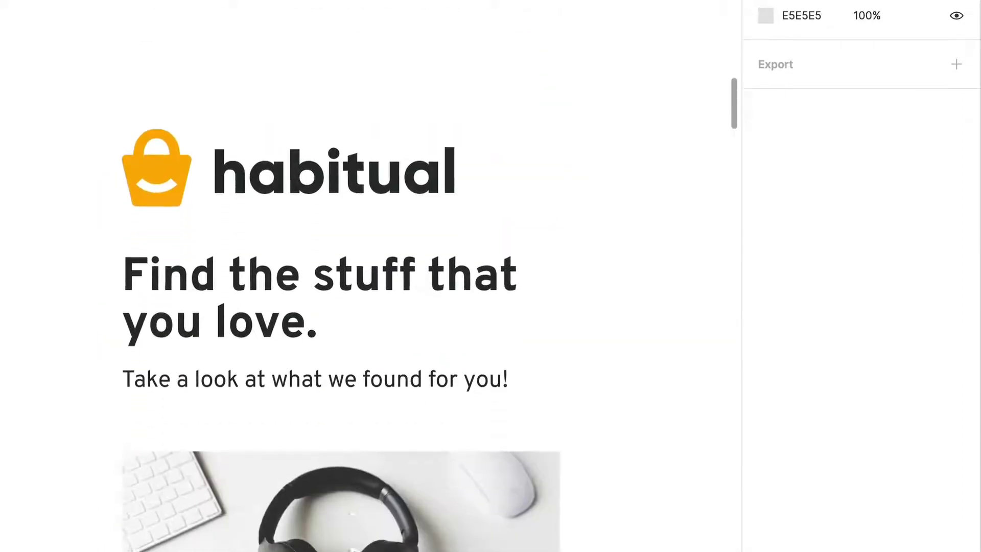
{"action": "scroll", "coordinate": [258, 263], "scroll_direction": "up", "scroll_amount": 3}
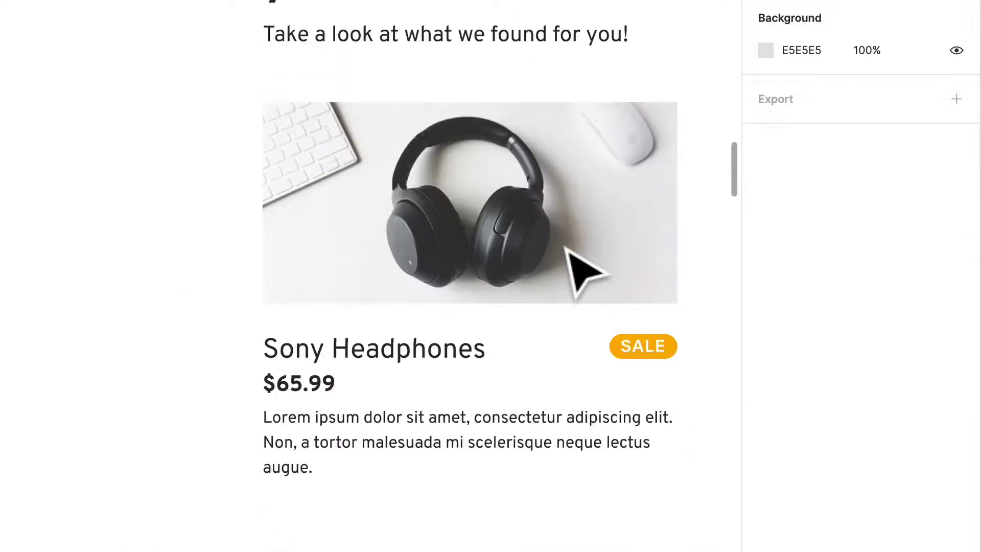
{"action": "scroll", "coordinate": [500, 526], "scroll_direction": "right", "scroll_amount": 3}
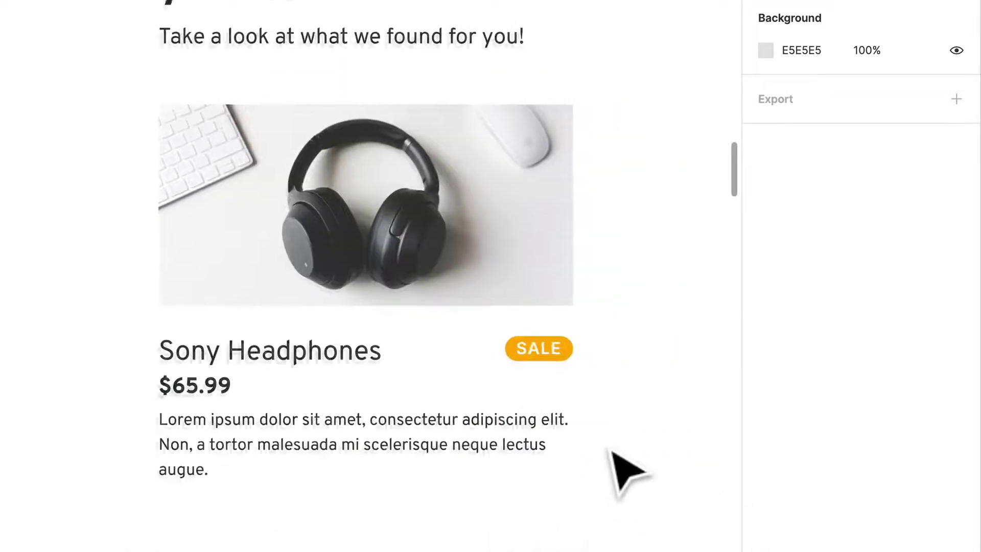
{"action": "scroll", "coordinate": [562, 501], "scroll_direction": "up", "scroll_amount": 3}
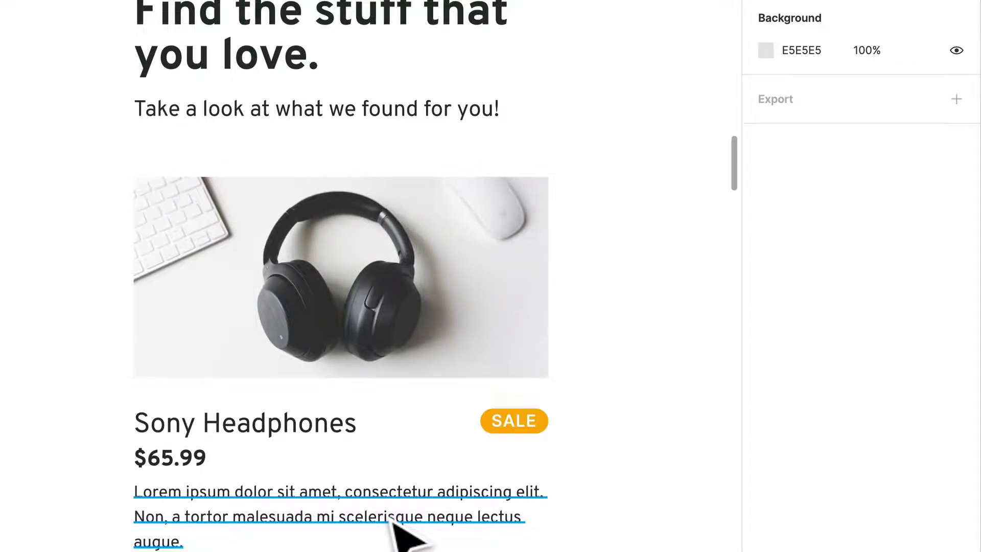
{"action": "scroll", "coordinate": [263, 146], "scroll_direction": "up", "scroll_amount": 5}
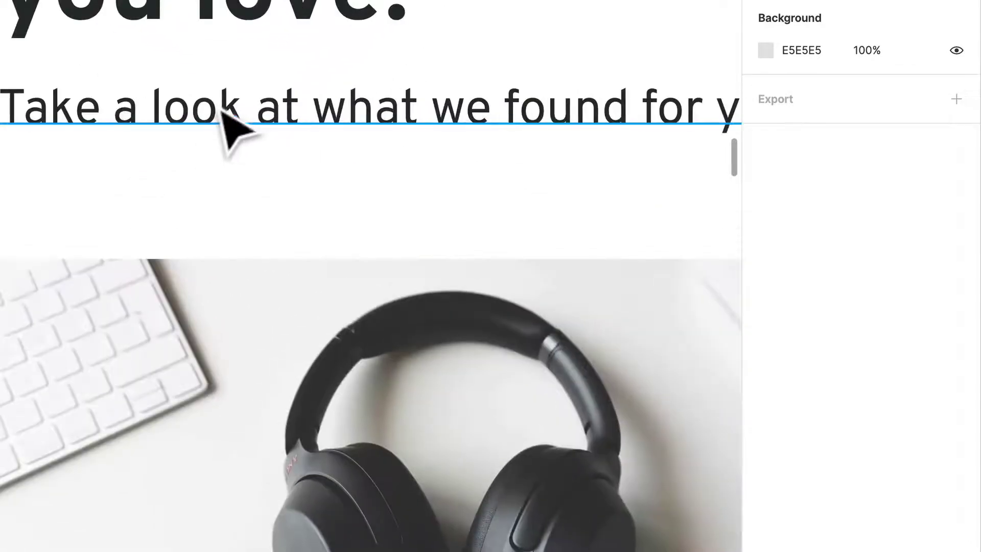
{"action": "scroll", "coordinate": [526, 173], "scroll_direction": "right", "scroll_amount": 4}
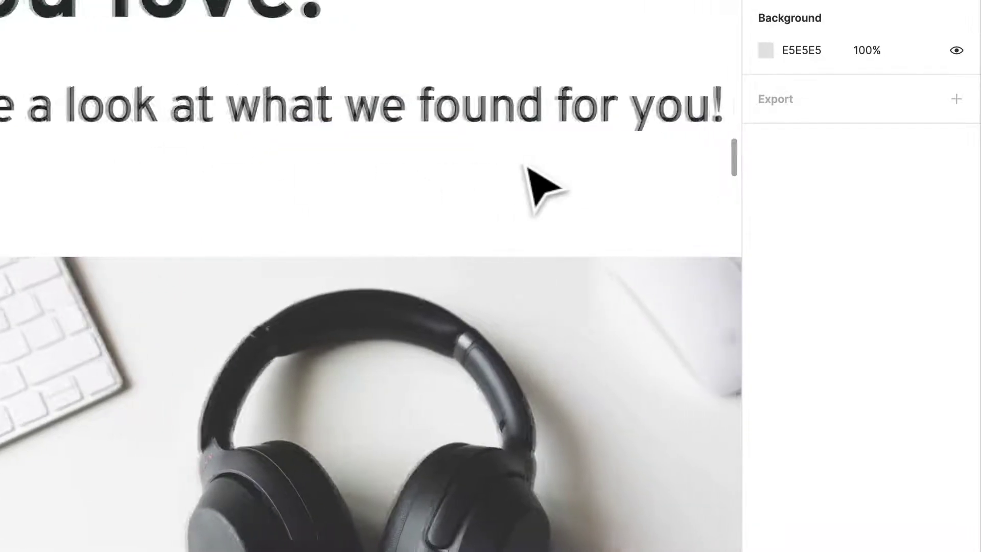
- Review the Overpass product details, and examine the Jost concept's headline, subheading and description up close
{"action": "scroll", "coordinate": [527, 167], "scroll_direction": "up", "scroll_amount": 1}
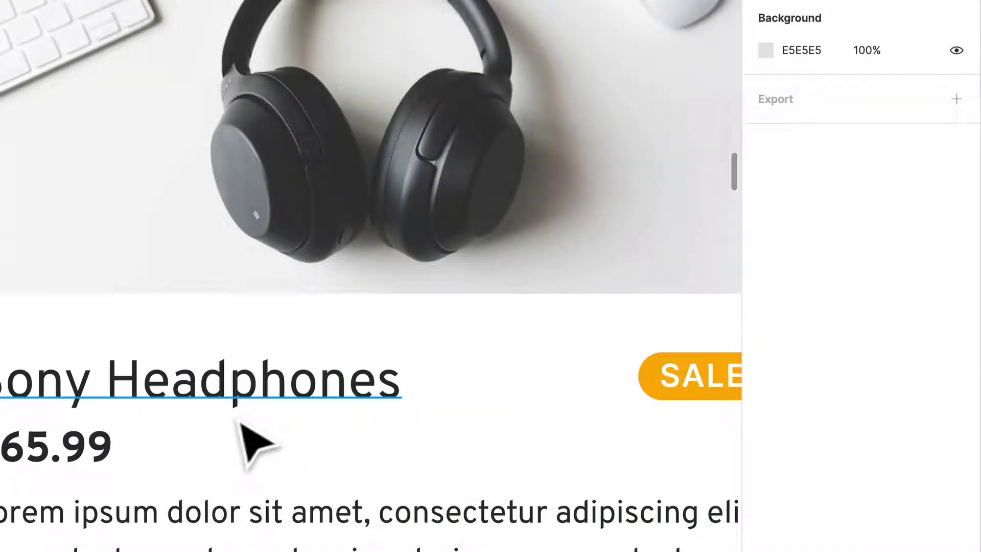
{"action": "scroll", "coordinate": [416, 503], "scroll_direction": "down", "scroll_amount": 3}
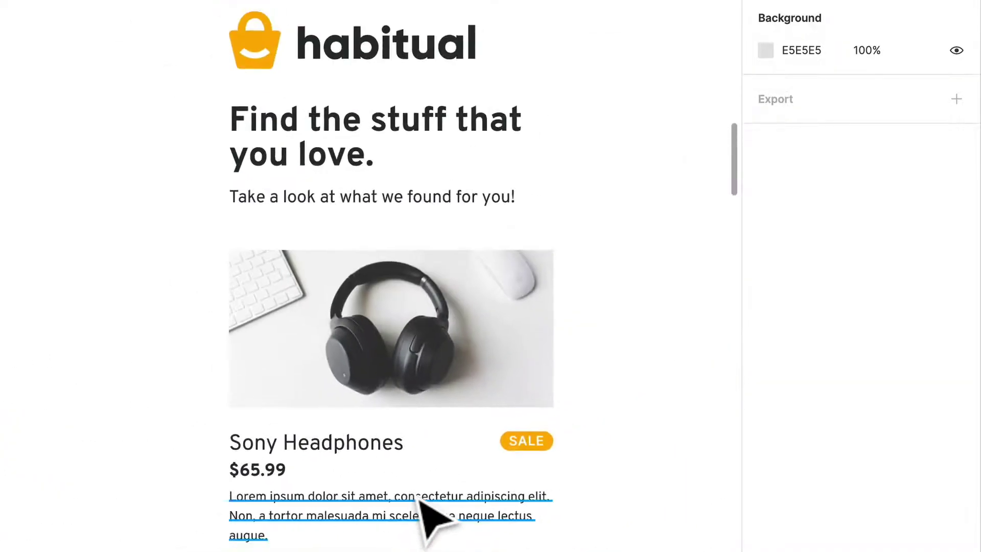
{"action": "scroll", "coordinate": [435, 518], "scroll_direction": "down", "scroll_amount": 10}
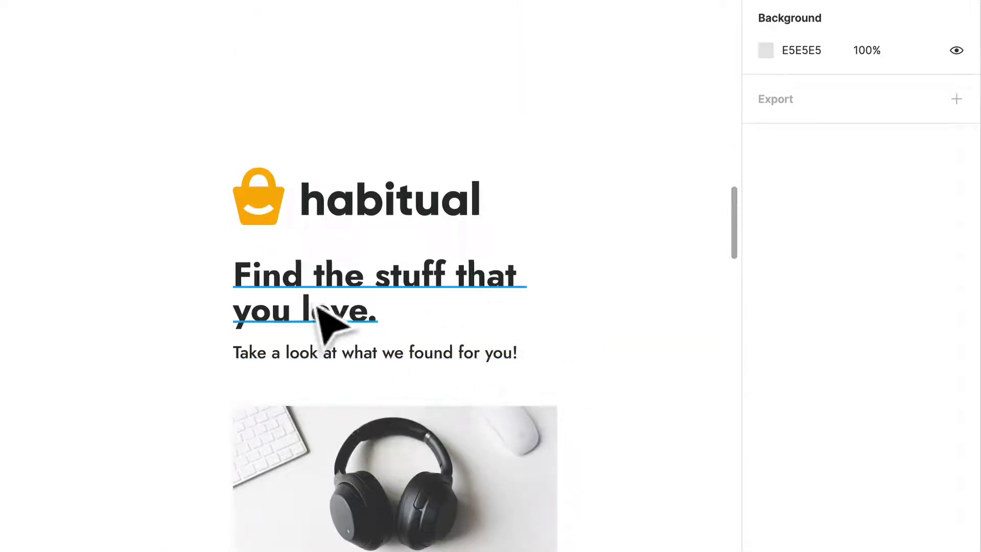
{"action": "scroll", "coordinate": [315, 326], "scroll_direction": "up", "scroll_amount": 5}
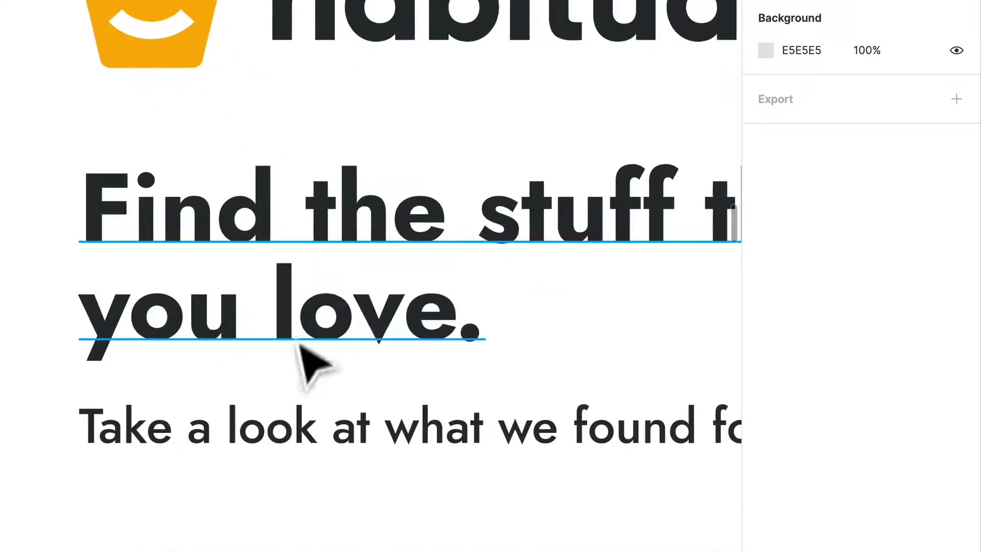
{"action": "scroll", "coordinate": [406, 339], "scroll_direction": "down", "scroll_amount": 5}
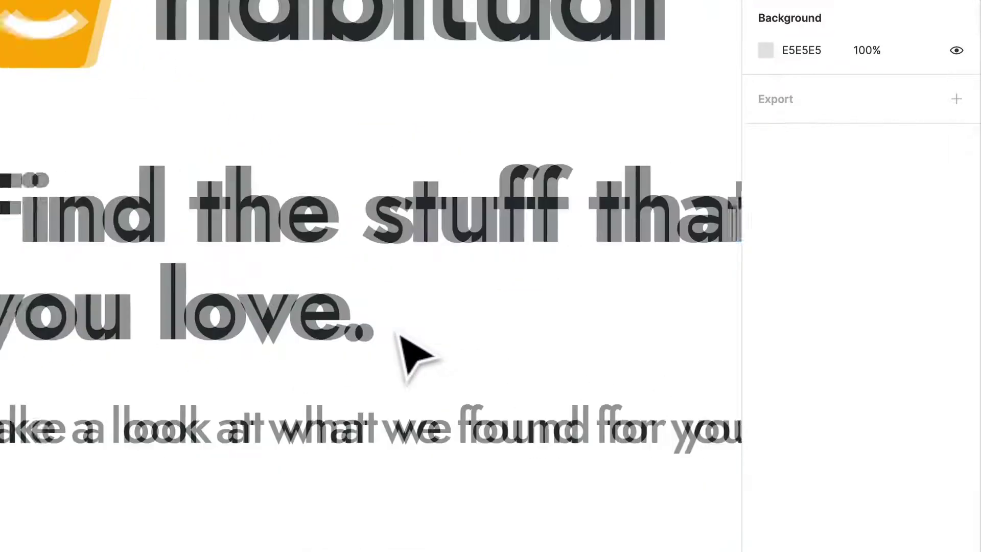
{"action": "scroll", "coordinate": [340, 389], "scroll_direction": "down", "scroll_amount": 2}
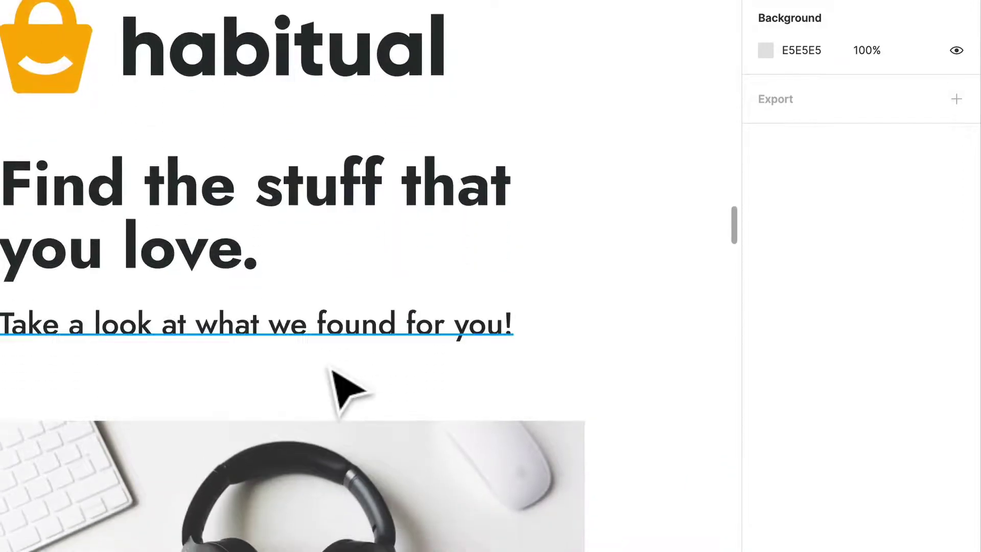
{"action": "scroll", "coordinate": [350, 383], "scroll_direction": "down", "scroll_amount": 3}
{"action": "scroll", "coordinate": [361, 372], "scroll_direction": "down", "scroll_amount": 5}
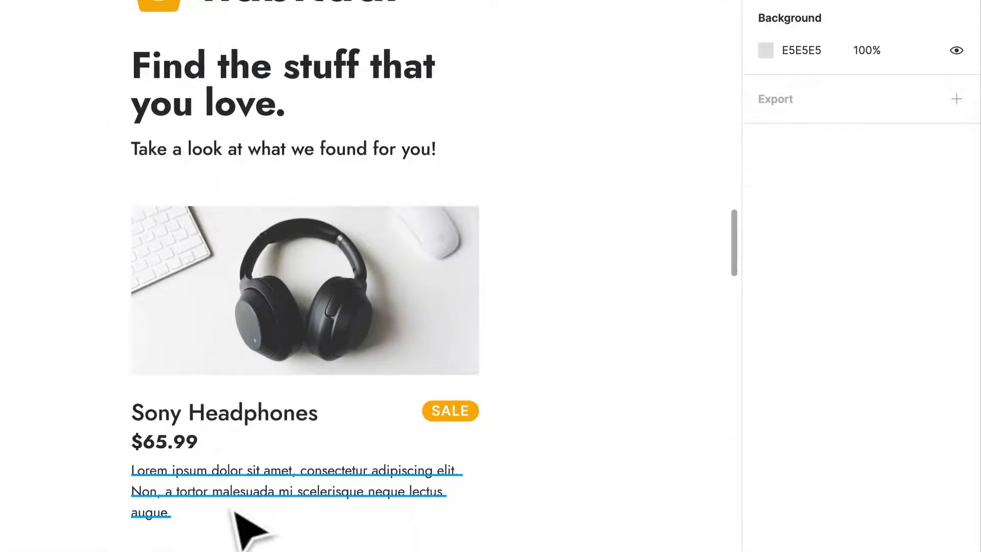
{"action": "scroll", "coordinate": [247, 492], "scroll_direction": "down", "scroll_amount": 4}
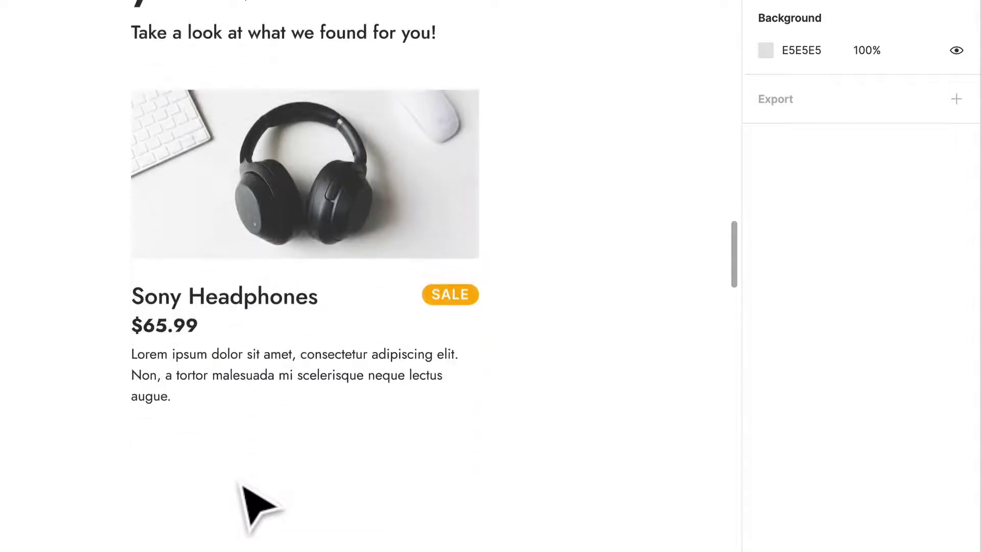
- Inspect the Cabin concept's headline, Sony Headphones title and $65.99 price, including their text properties
{"action": "scroll", "coordinate": [248, 499], "scroll_direction": "down", "scroll_amount": 5}
{"action": "left_click", "coordinate": [240, 421]}
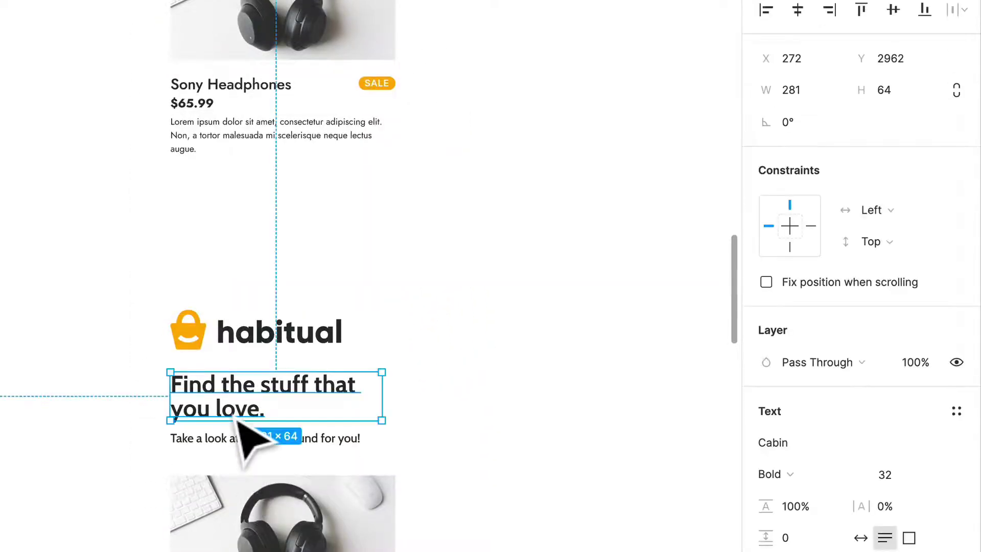
{"action": "scroll", "coordinate": [239, 423], "scroll_direction": "down", "scroll_amount": 3}
{"action": "scroll", "coordinate": [238, 421], "scroll_direction": "up", "scroll_amount": 3}
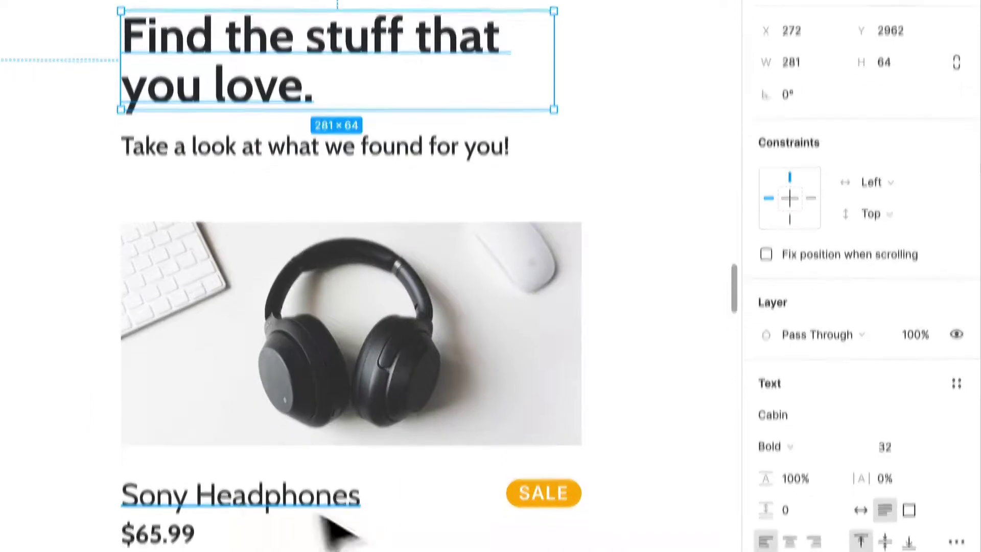
{"action": "scroll", "coordinate": [201, 397], "scroll_direction": "down", "scroll_amount": 1}
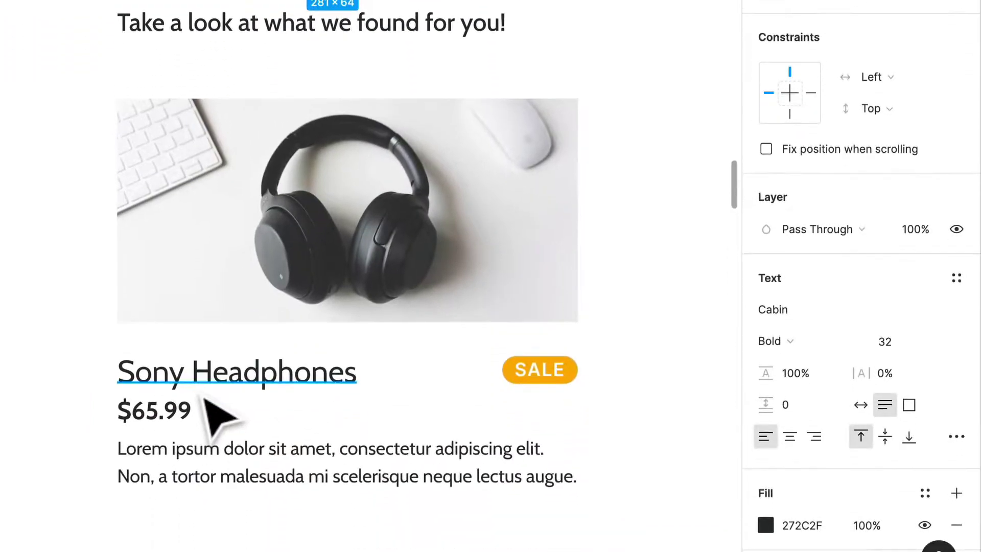
{"action": "left_click", "coordinate": [163, 432]}
{"action": "left_click", "coordinate": [173, 388]}
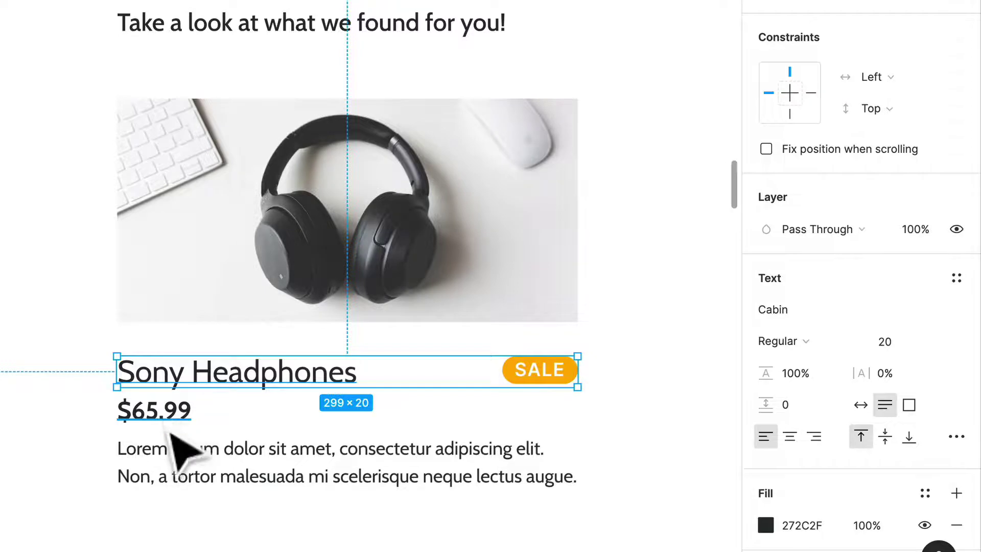
- Set the Cabin concept's Sony Headphones title to font size 16
{"action": "left_click", "coordinate": [94, 368]}
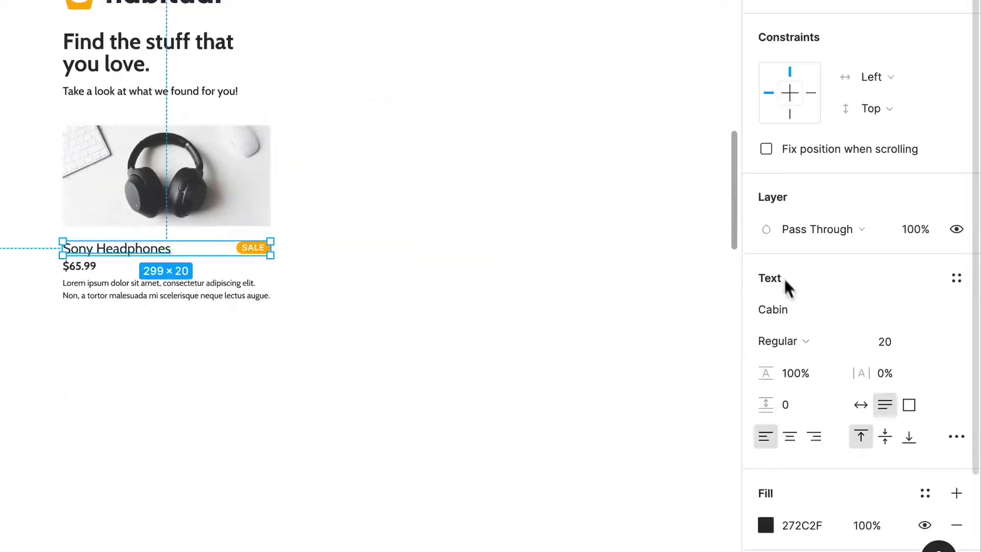
{"action": "left_click", "coordinate": [884, 339]}
{"action": "type", "text": "16"}
{"action": "key", "text": "Return"}
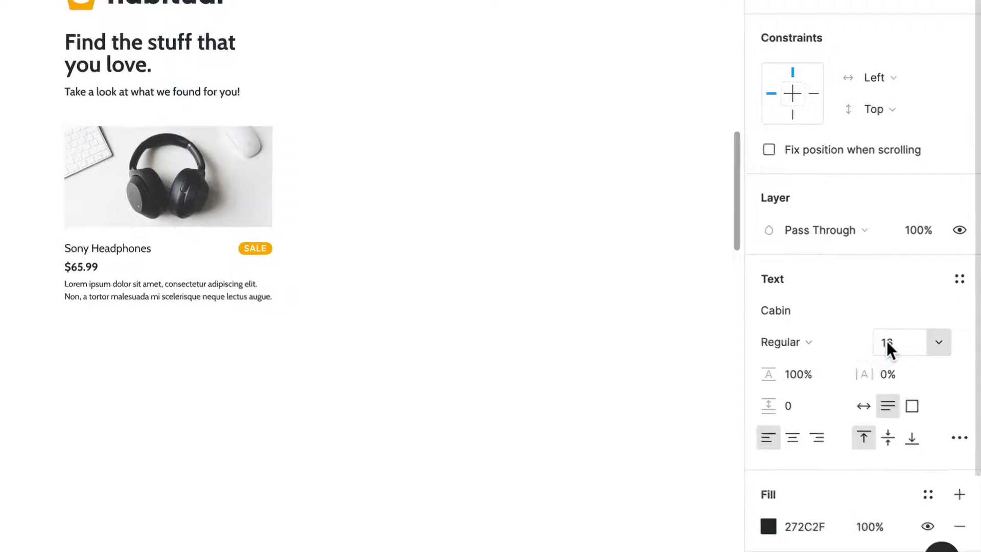
- Try a slightly taller text box for the Cabin concept's Sony Headphones title, and undo the change
{"action": "scroll", "coordinate": [241, 291], "scroll_direction": "up", "scroll_amount": 5}
{"action": "scroll", "coordinate": [381, 409], "scroll_direction": "left", "scroll_amount": 3}
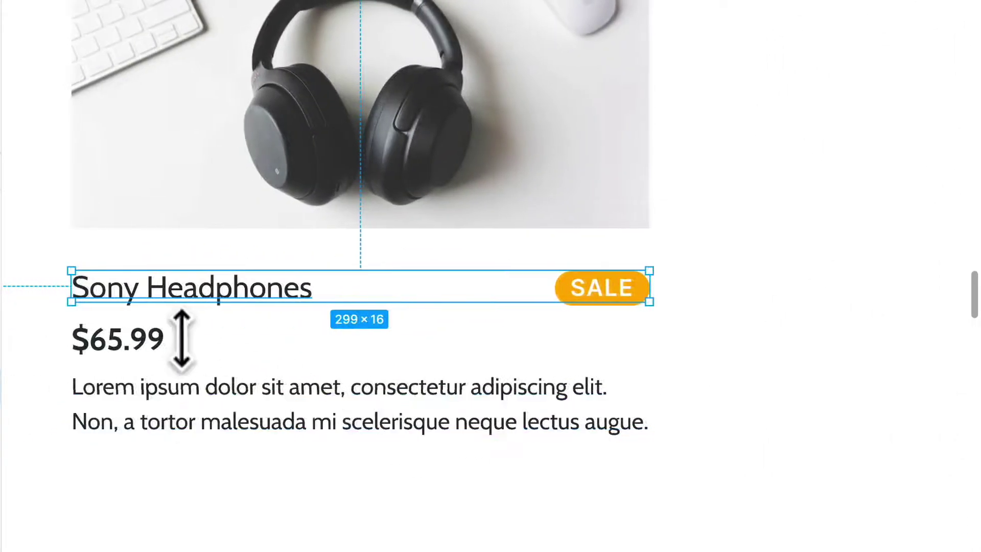
{"action": "mouse_move", "coordinate": [182, 302]}
{"action": "left_mouse_down"}
{"action": "mouse_move", "coordinate": [186, 295]}
{"action": "mouse_move", "coordinate": [187, 305]}
{"action": "left_mouse_up"}
{"action": "key", "text": "super+z"}
{"action": "left_click", "coordinate": [270, 351]}
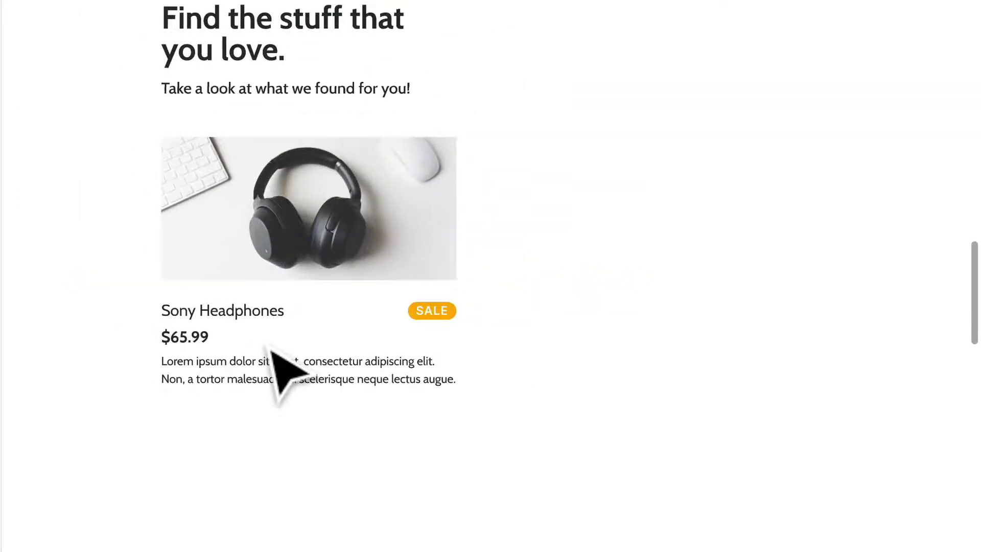
{"action": "left_click_drag", "start_coordinate": [519, 414], "coordinate": [108, 52]}
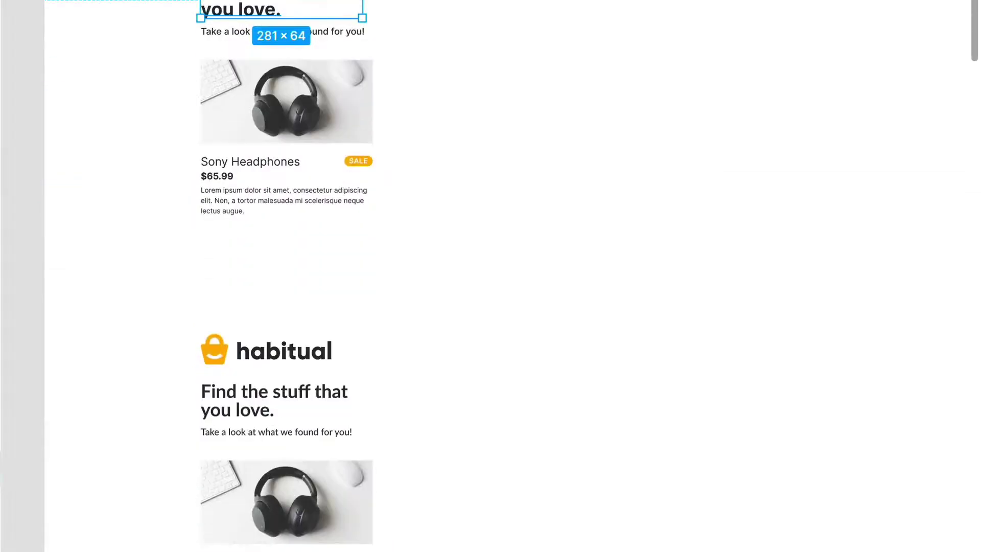
- Duplicate the Inter and Lato concepts together into a separate column beside the original concepts
{"action": "left_click_drag", "start_coordinate": [459, 547], "coordinate": [76, 1]}
{"action": "left_click_drag", "start_coordinate": [323, 132], "coordinate": [825, 239]}
- Move the Inter and Lato copies down so they line up directly above the Cabin concept in the second column
{"action": "scroll", "coordinate": [802, 271], "scroll_direction": "down", "scroll_amount": 3}
{"action": "scroll", "coordinate": [802, 272], "scroll_direction": "down", "scroll_amount": 15}
{"action": "scroll", "coordinate": [802, 271], "scroll_direction": "right", "scroll_amount": 3}
{"action": "scroll", "coordinate": [802, 272], "scroll_direction": "up", "scroll_amount": 12}
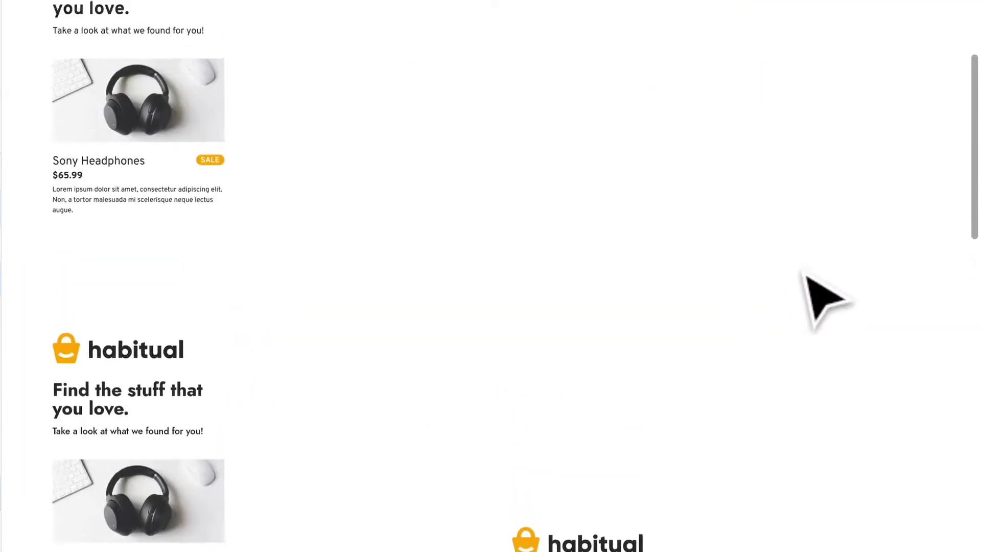
{"action": "scroll", "coordinate": [837, 455], "scroll_direction": "up", "scroll_amount": 5}
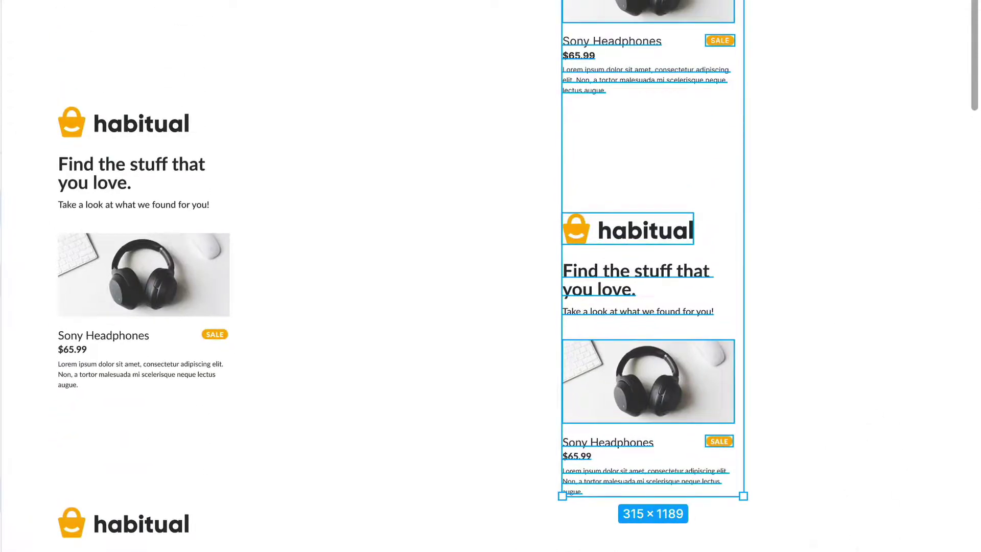
{"action": "left_click_drag", "start_coordinate": [850, 551], "coordinate": [396, 82]}
{"action": "left_click_drag", "start_coordinate": [641, 240], "coordinate": [588, 551]}
{"action": "scroll", "coordinate": [697, 516], "scroll_direction": "down", "scroll_amount": 12}
{"action": "scroll", "coordinate": [689, 506], "scroll_direction": "down", "scroll_amount": 3}
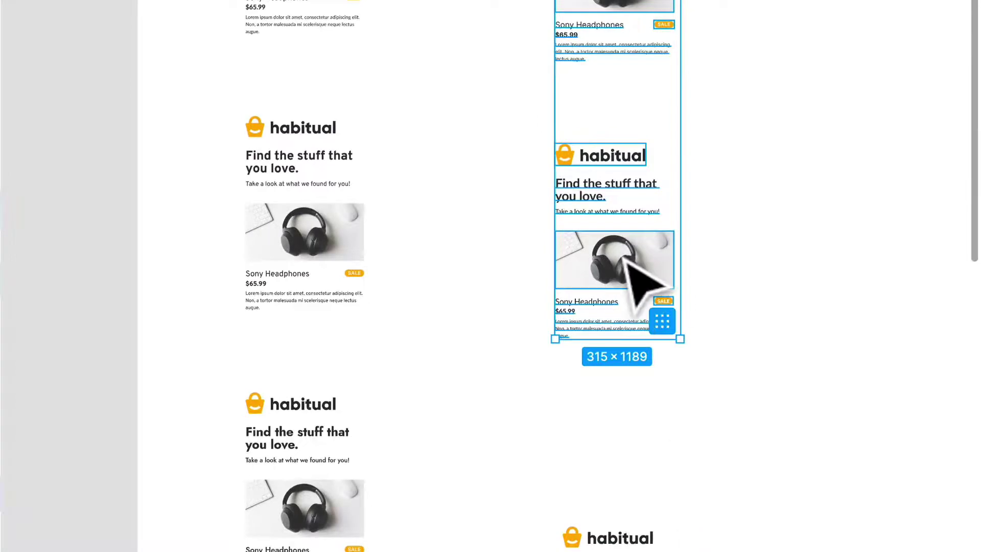
{"action": "left_click_drag", "start_coordinate": [626, 257], "coordinate": [643, 391]}
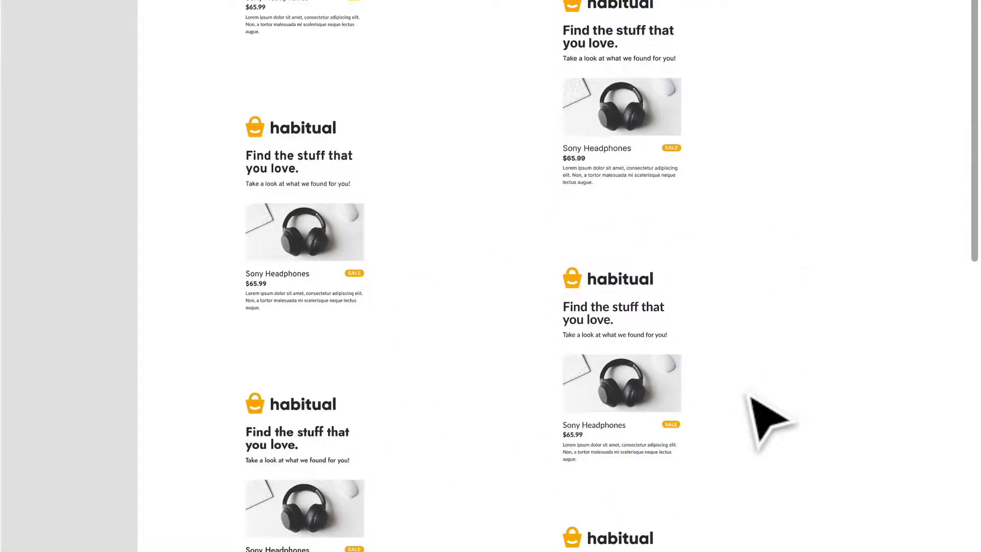
- Compare the shortlisted Inter, Lato and Cabin concepts up close, including the Lato headline
{"action": "scroll", "coordinate": [746, 394], "scroll_direction": "up", "scroll_amount": 4}
{"action": "scroll", "coordinate": [744, 392], "scroll_direction": "up", "scroll_amount": 3}
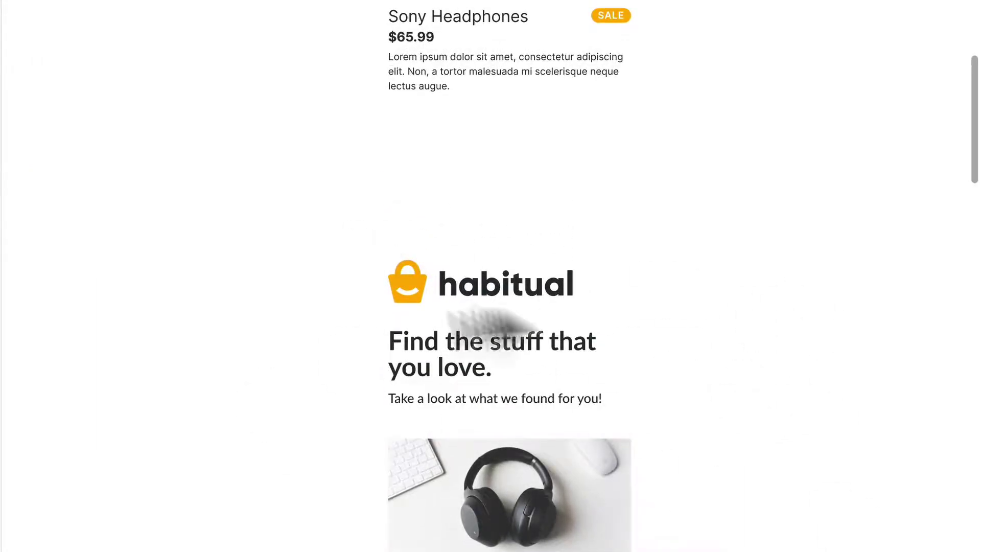
{"action": "left_click", "coordinate": [511, 368]}
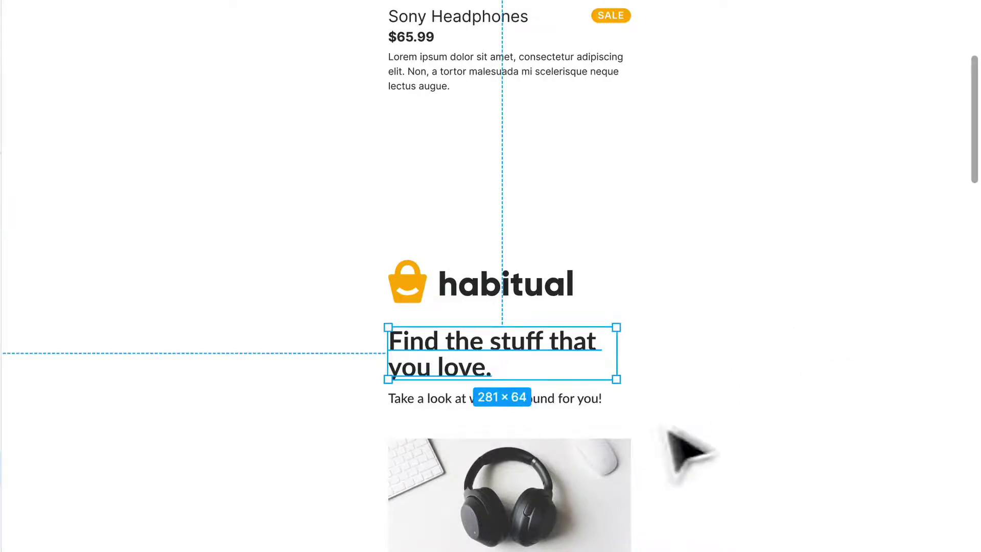
{"action": "left_click", "coordinate": [754, 454]}
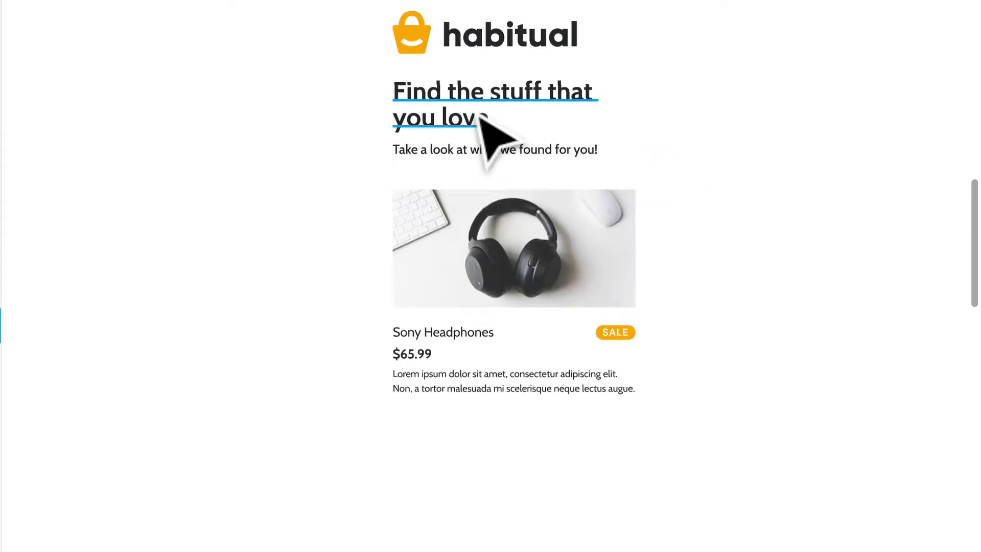
{"action": "scroll", "coordinate": [587, 199], "scroll_direction": "up", "scroll_amount": 9}
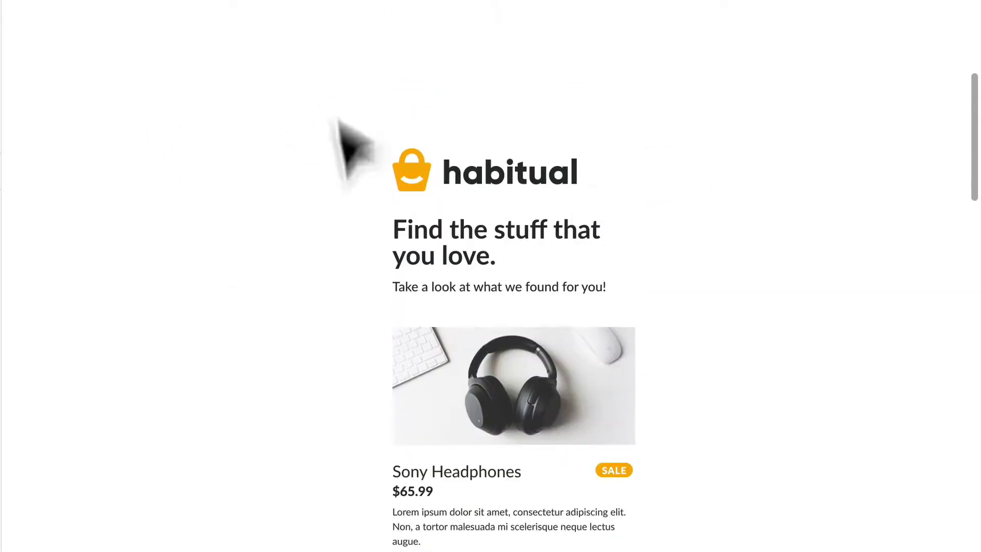
- Select the whole Lato concept in the shortlist column, from the habitual logo to the product description
{"action": "left_click_drag", "start_coordinate": [329, 178], "coordinate": [704, 551]}
{"action": "left_click_drag", "start_coordinate": [647, 520], "coordinate": [152, 136]}
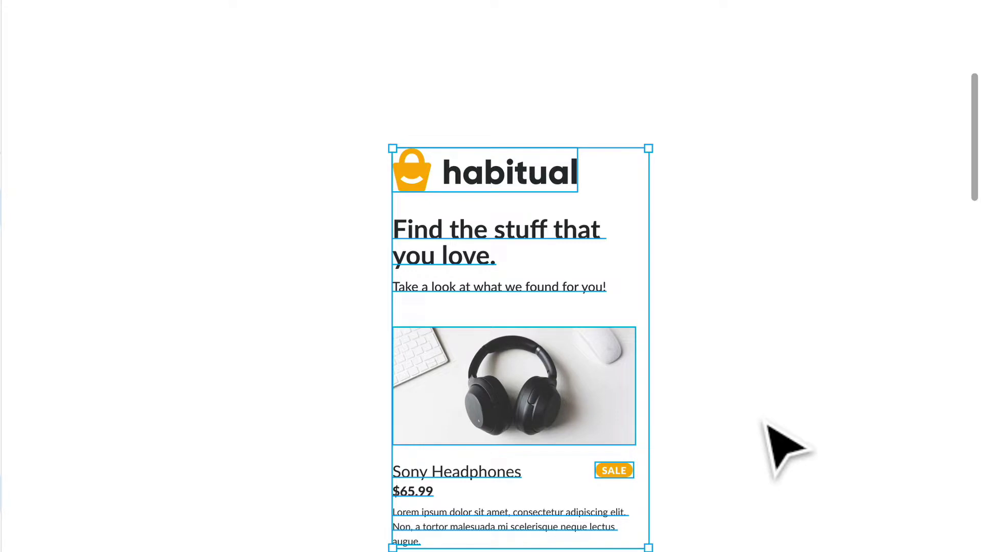
{"action": "mouse_move", "coordinate": [536, 274]}
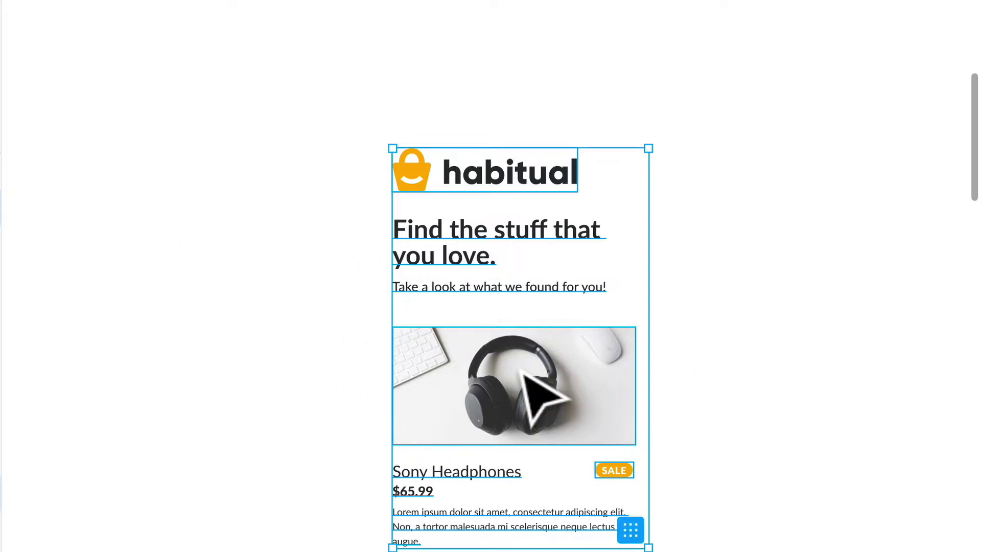